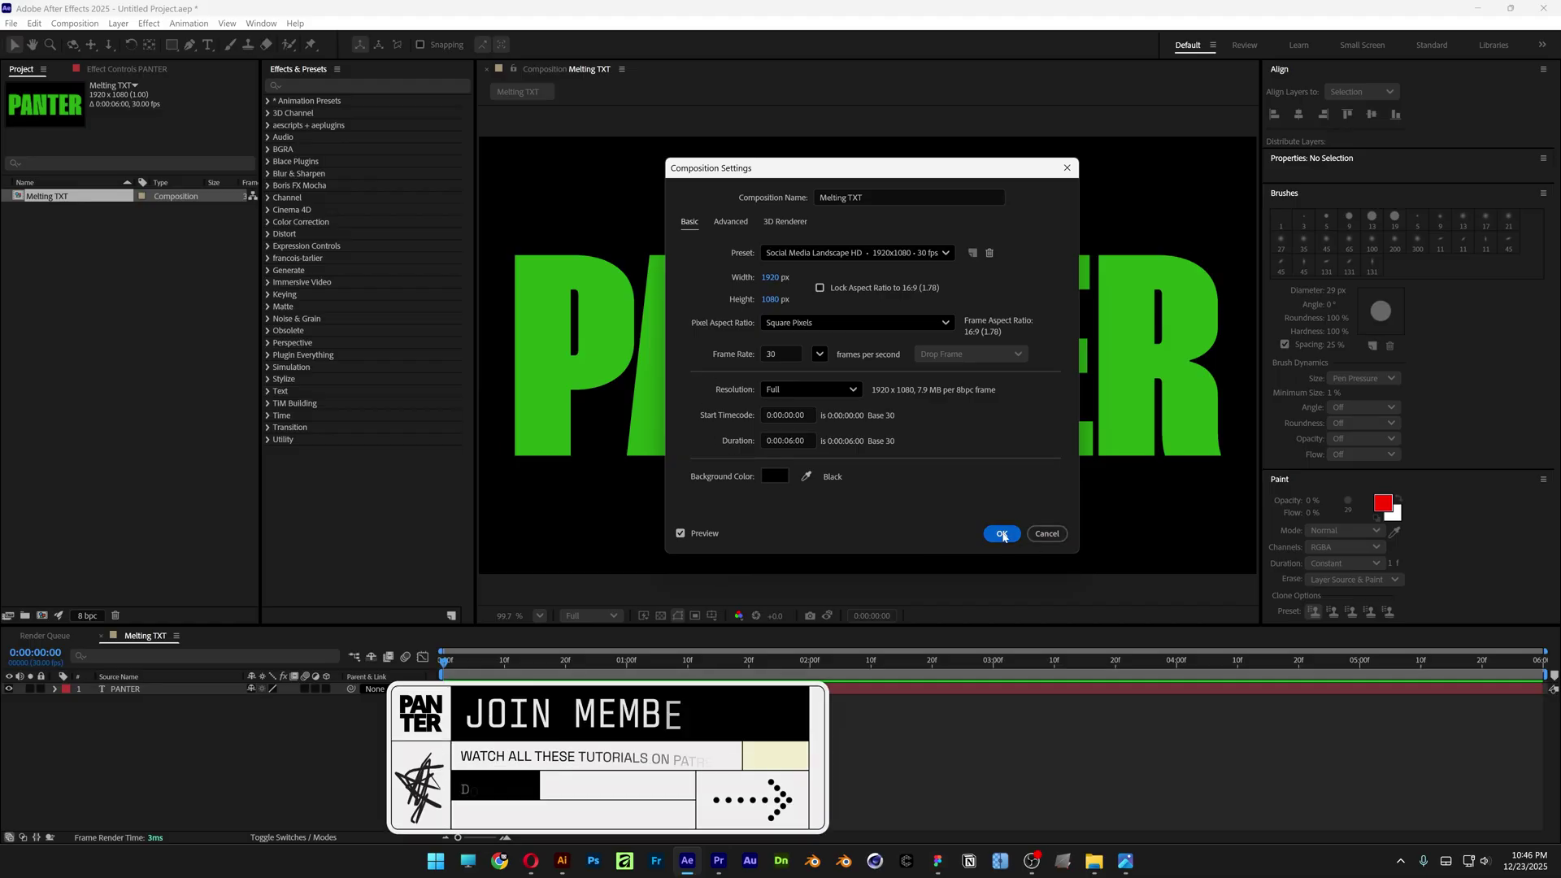
- Accept the Melting TXT composition at 1920×1080, 30 fps, 0:00:06:00, on a black background
click(1010, 538)
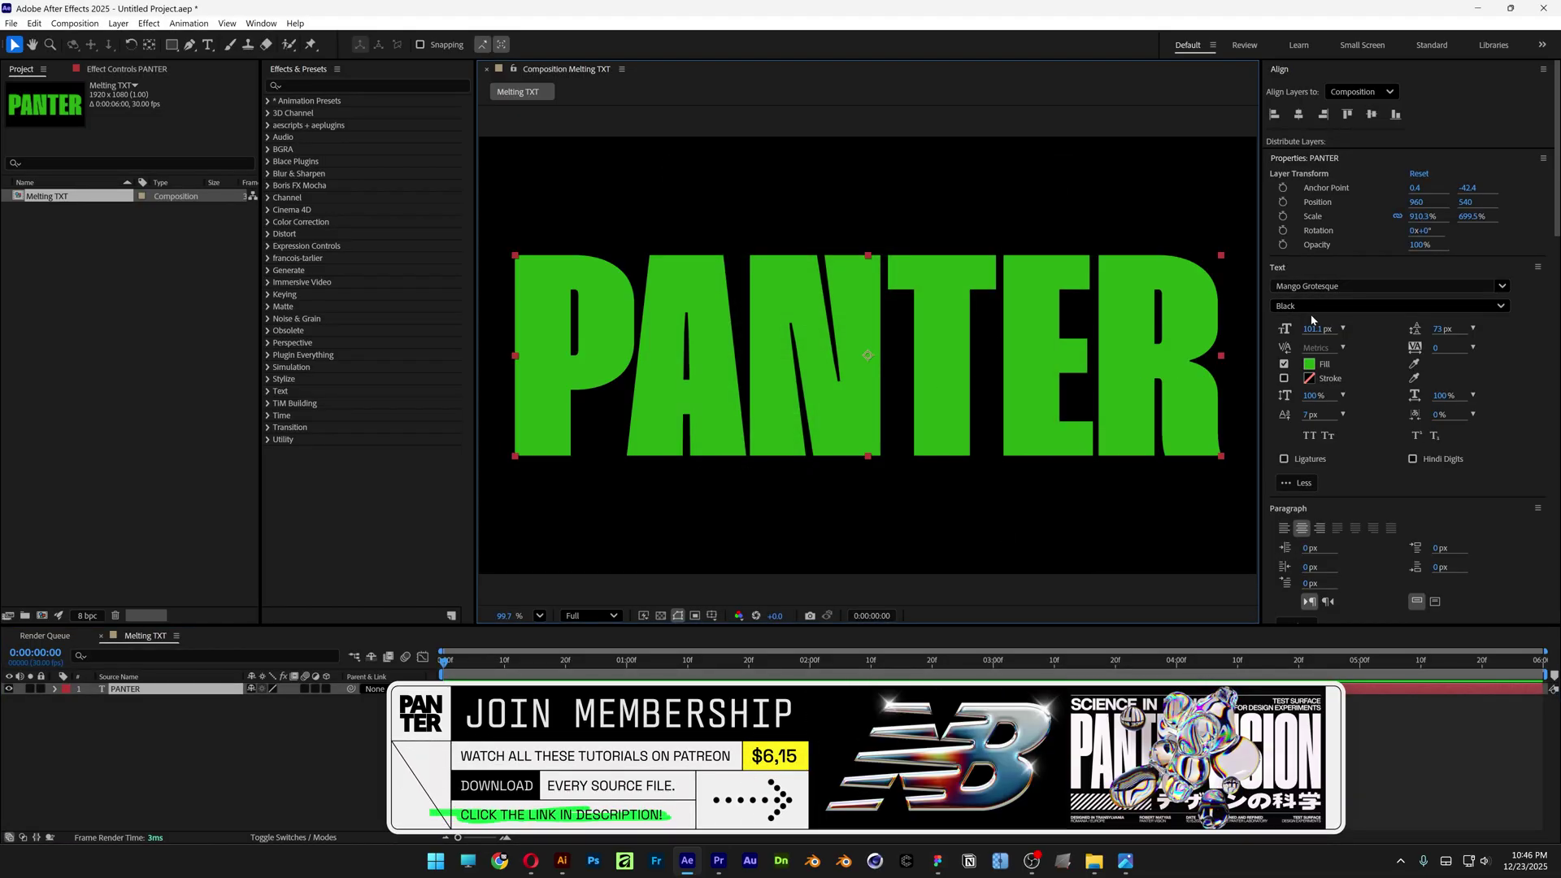
- Apply the Twirl distortion to the PANTER text layer with a Twirl Radius of 50
click(315, 87)
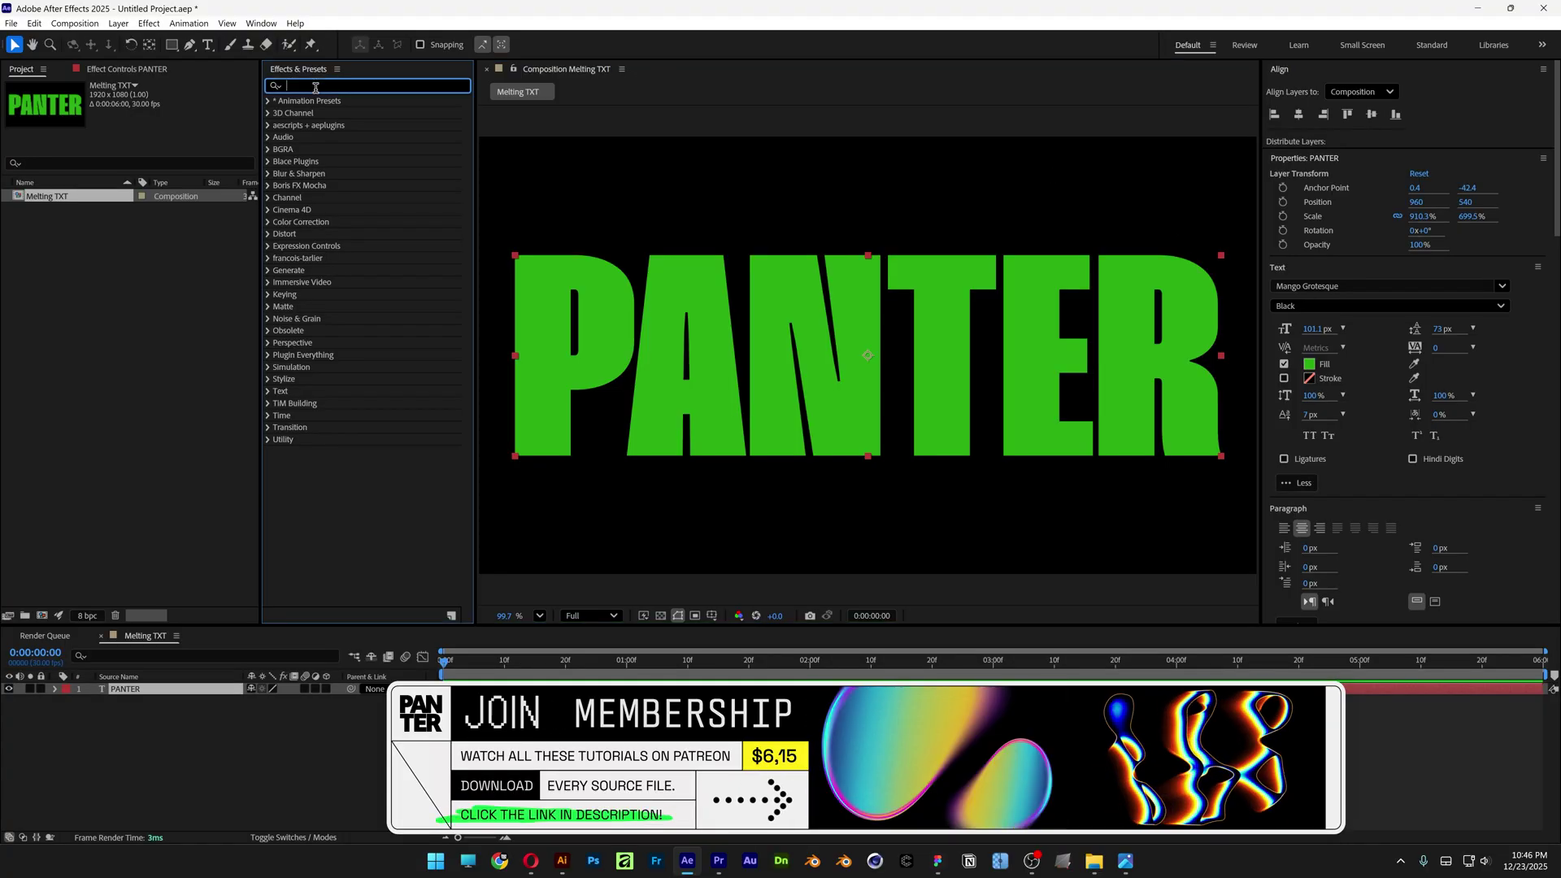
text(twirl)
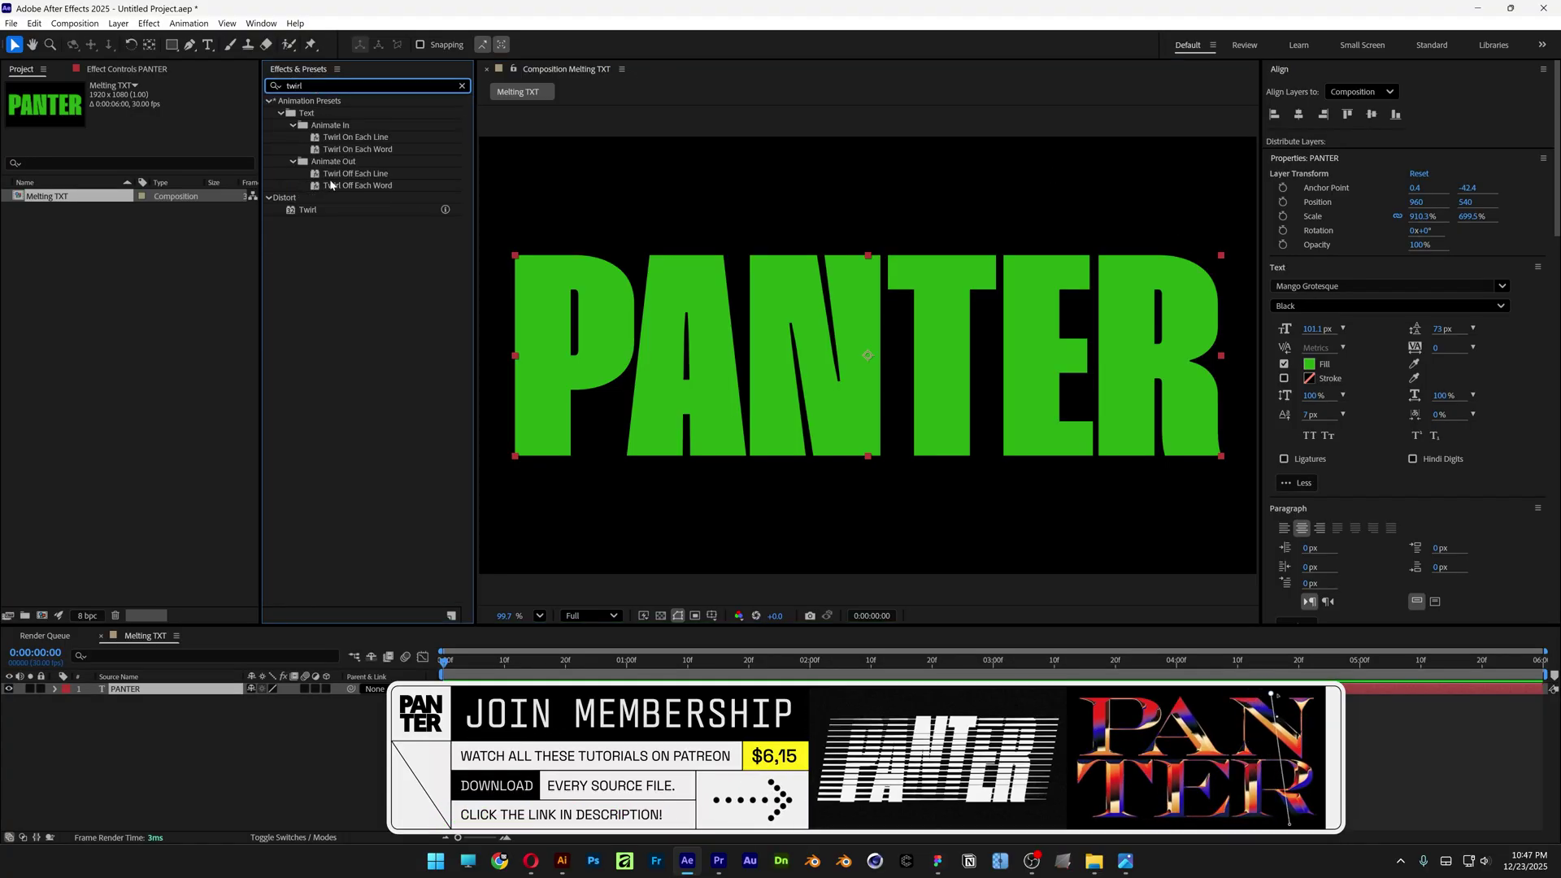
drag(307, 210, 173, 695)
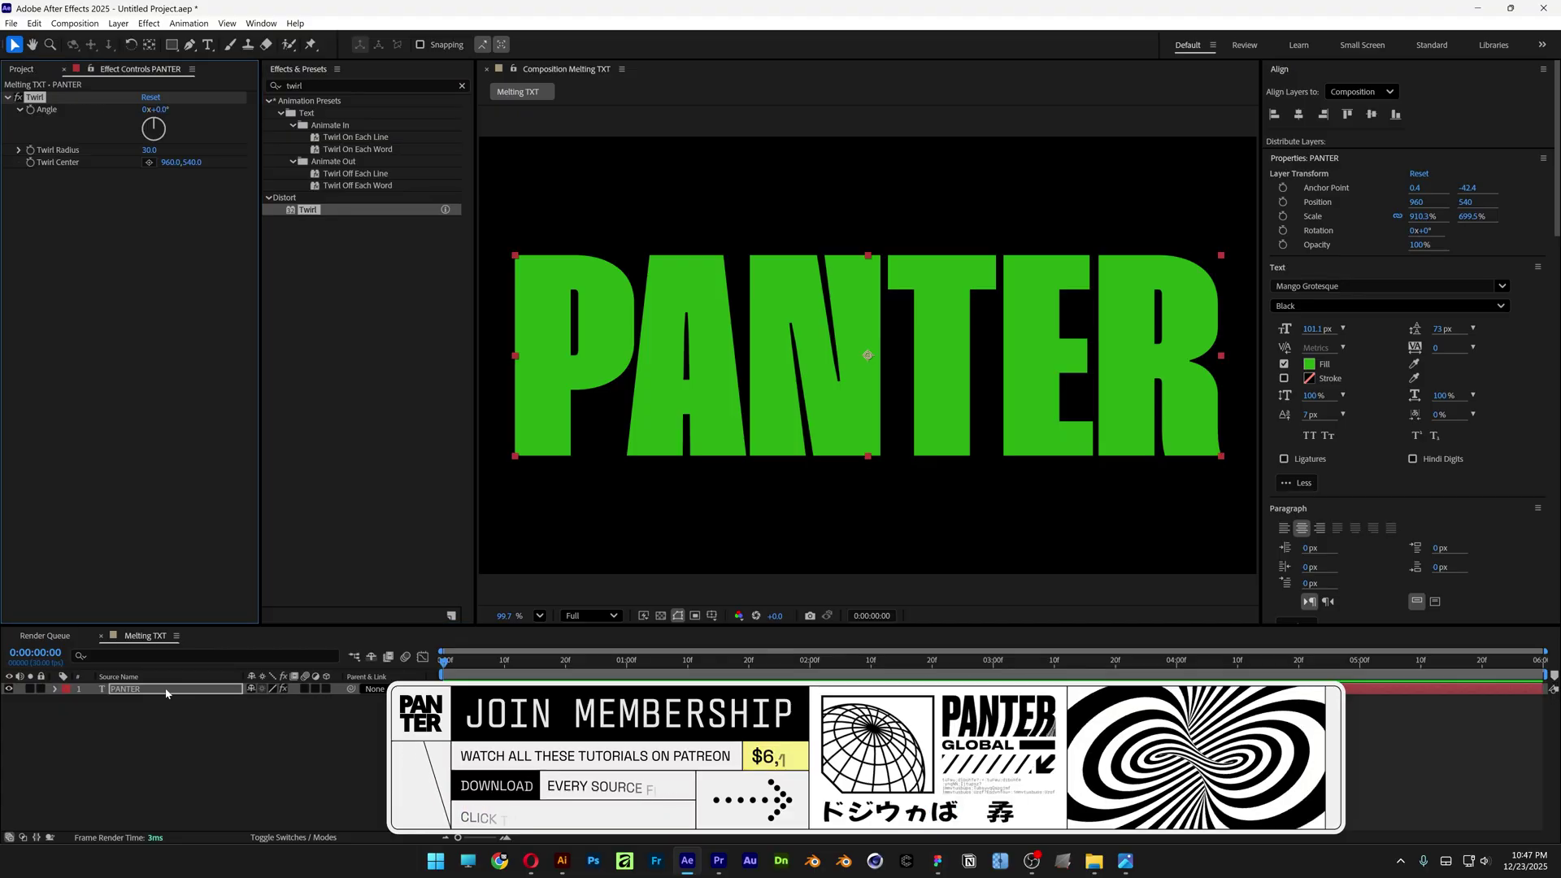
click(150, 150)
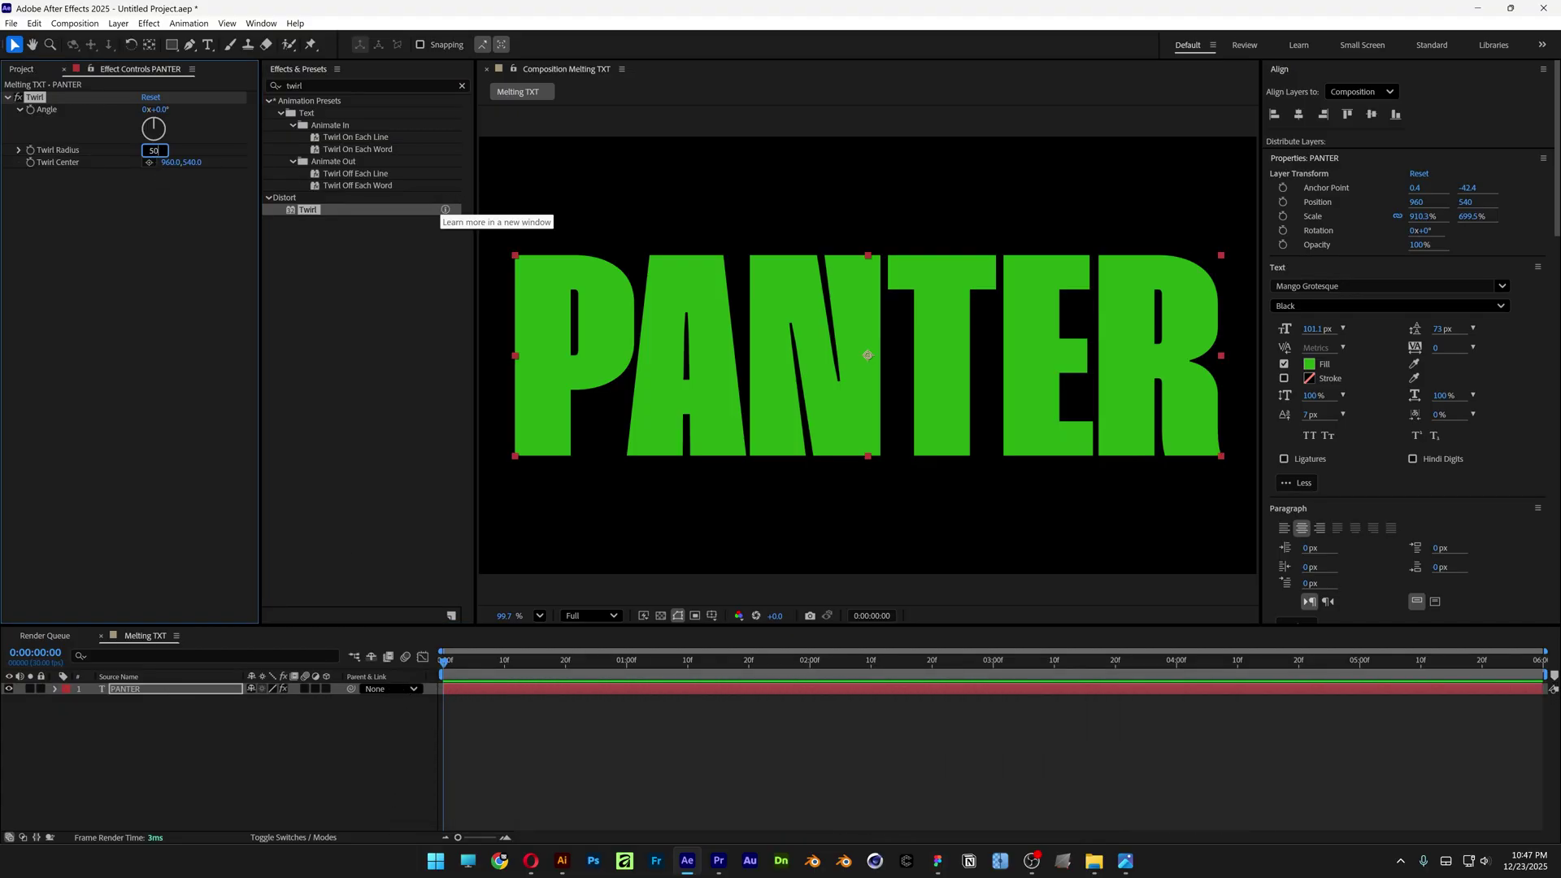
key(Return)
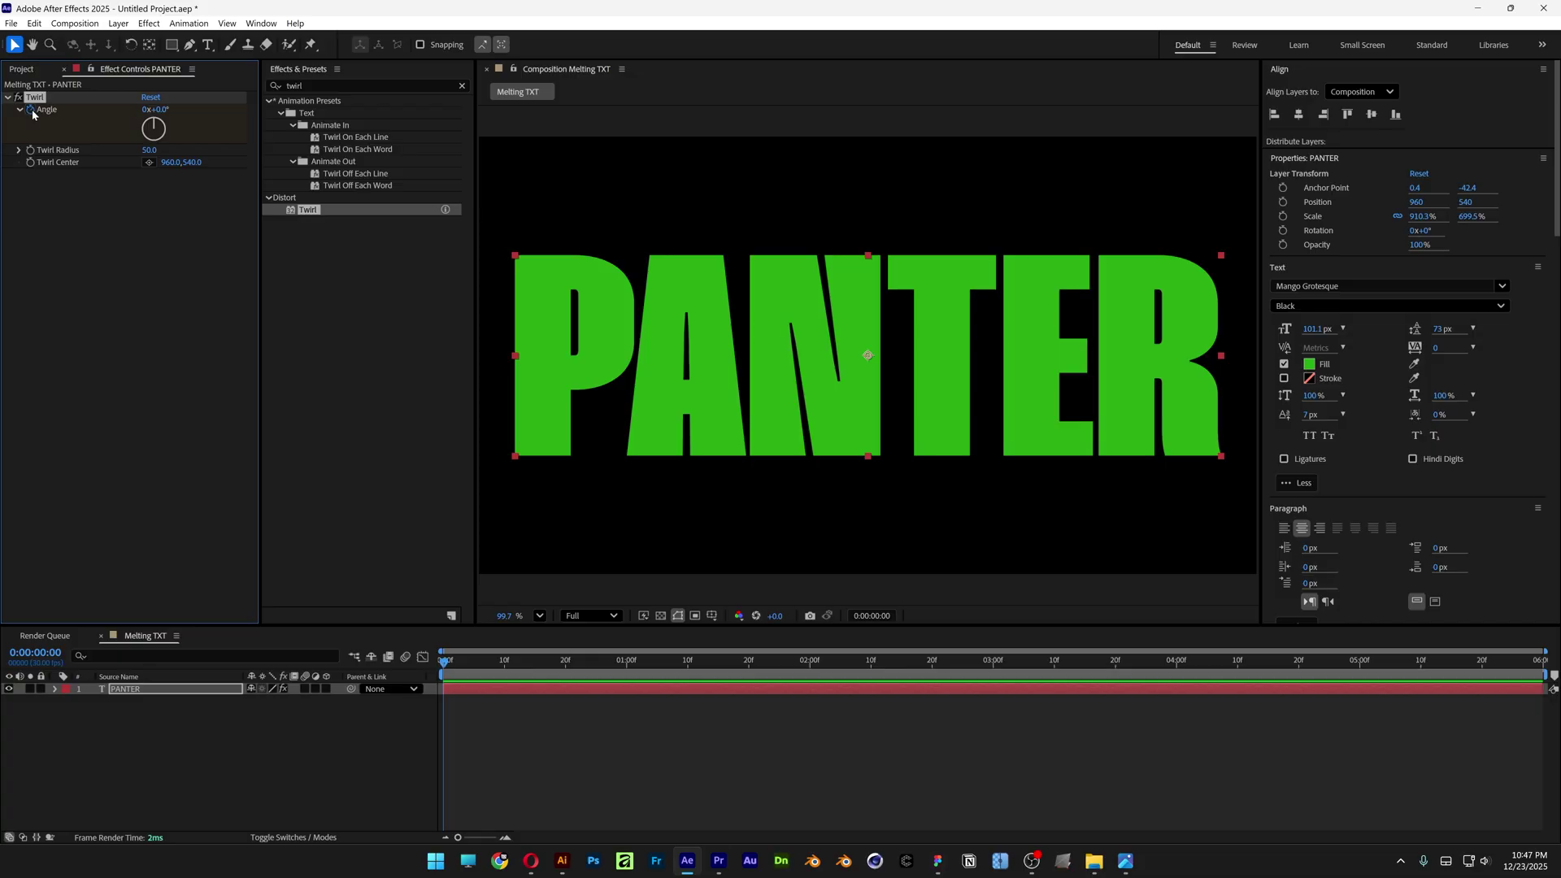
- Keyframe the Twirl Angle at 21° at 0:00:04:24, rising from 0° at the start
click(1323, 660)
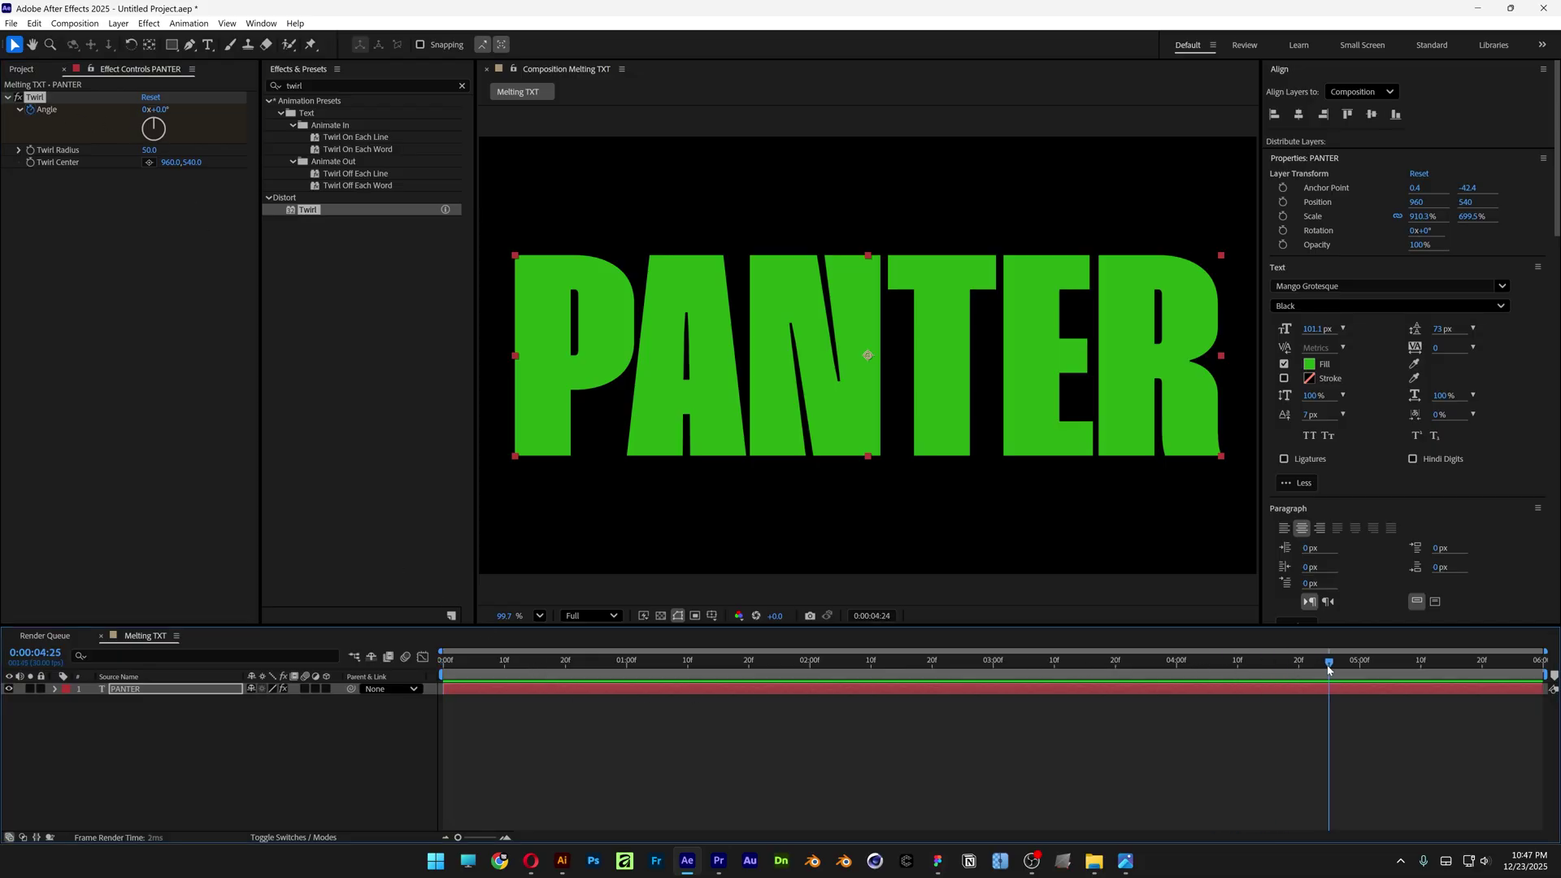
drag(160, 113, 178, 116)
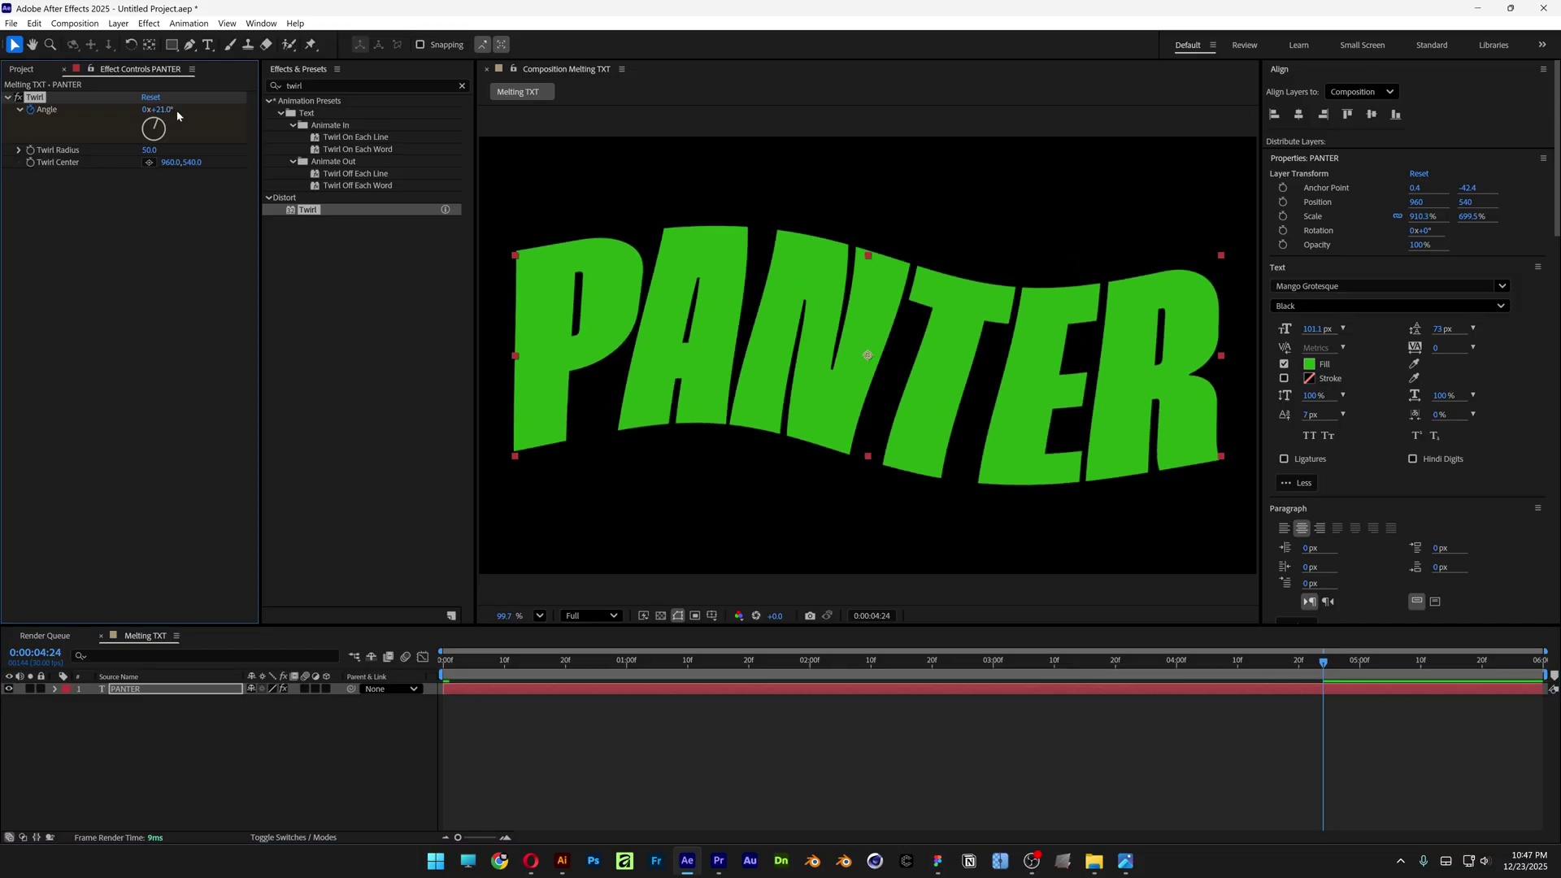
key(u)
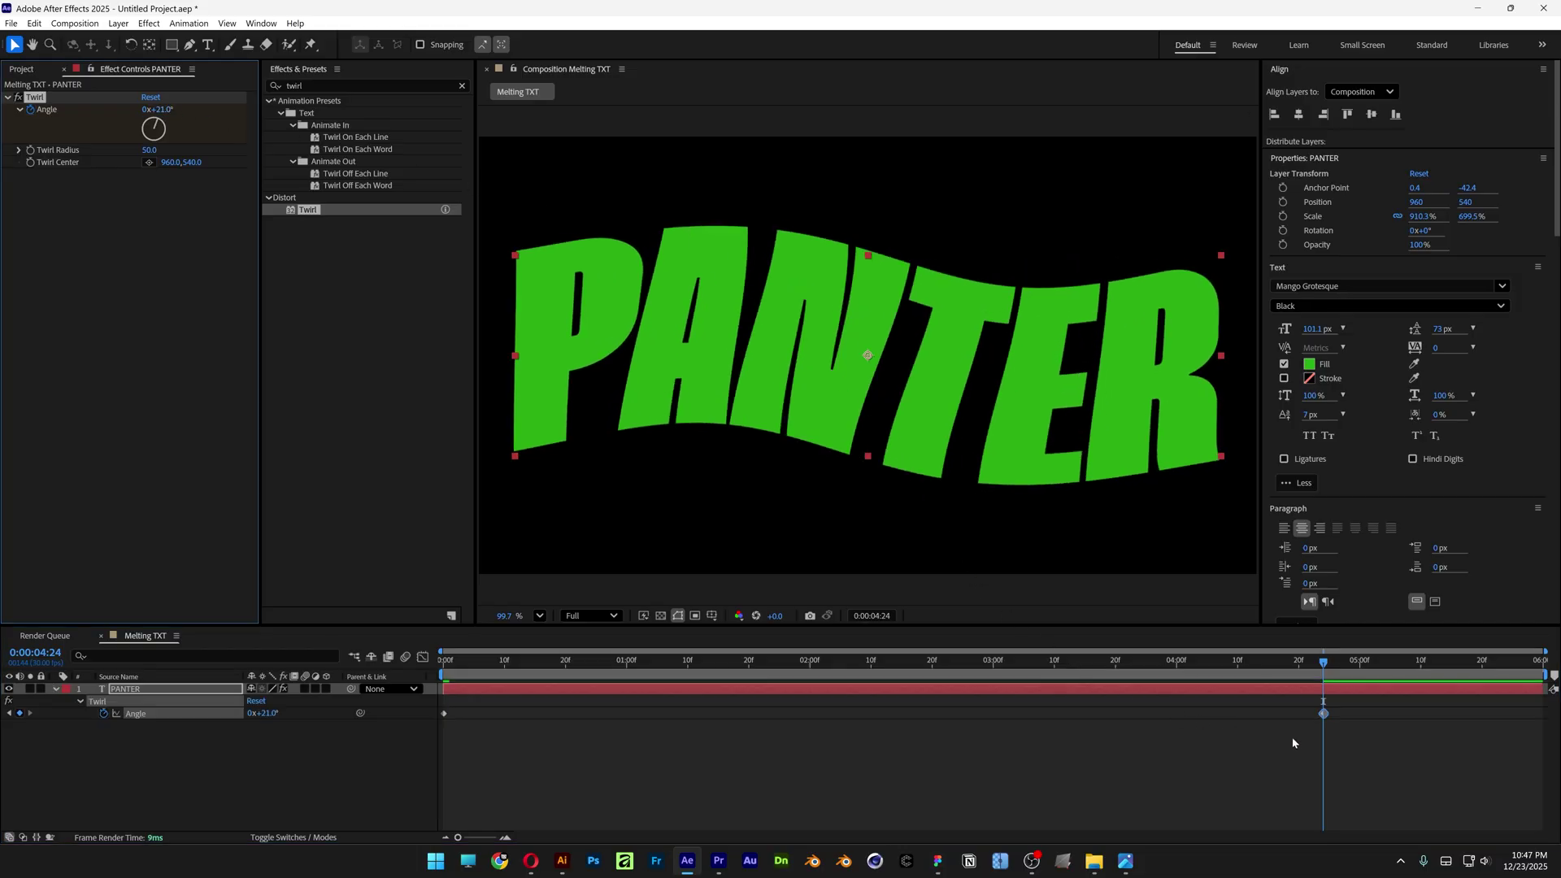
- Apply Easy Ease to both Angle keyframes and move the last one near the end
drag(1380, 768, 431, 700)
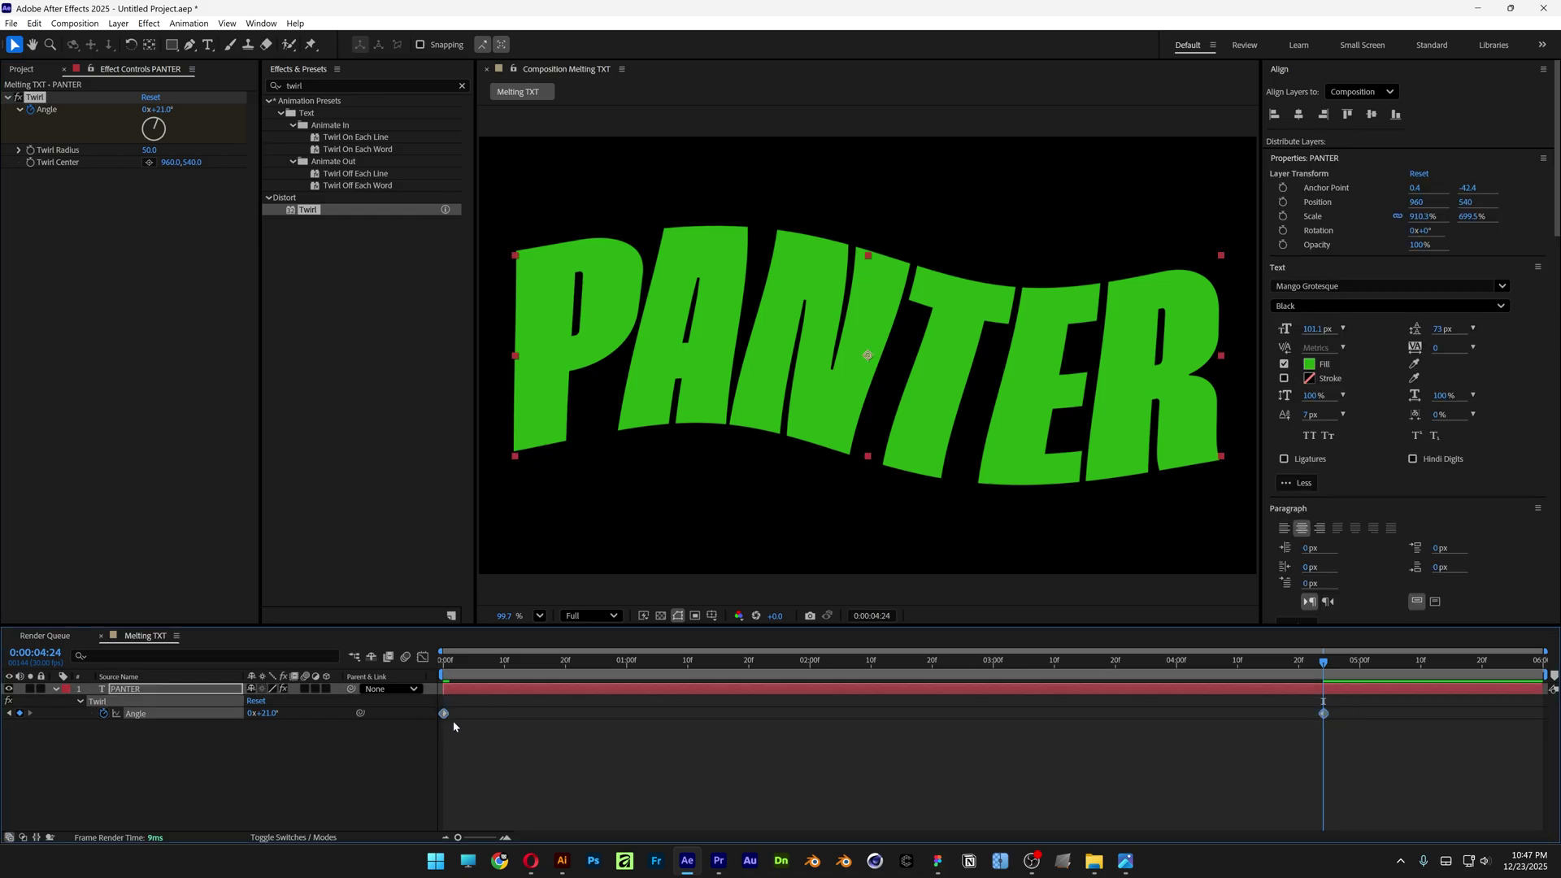
right_click(444, 714)
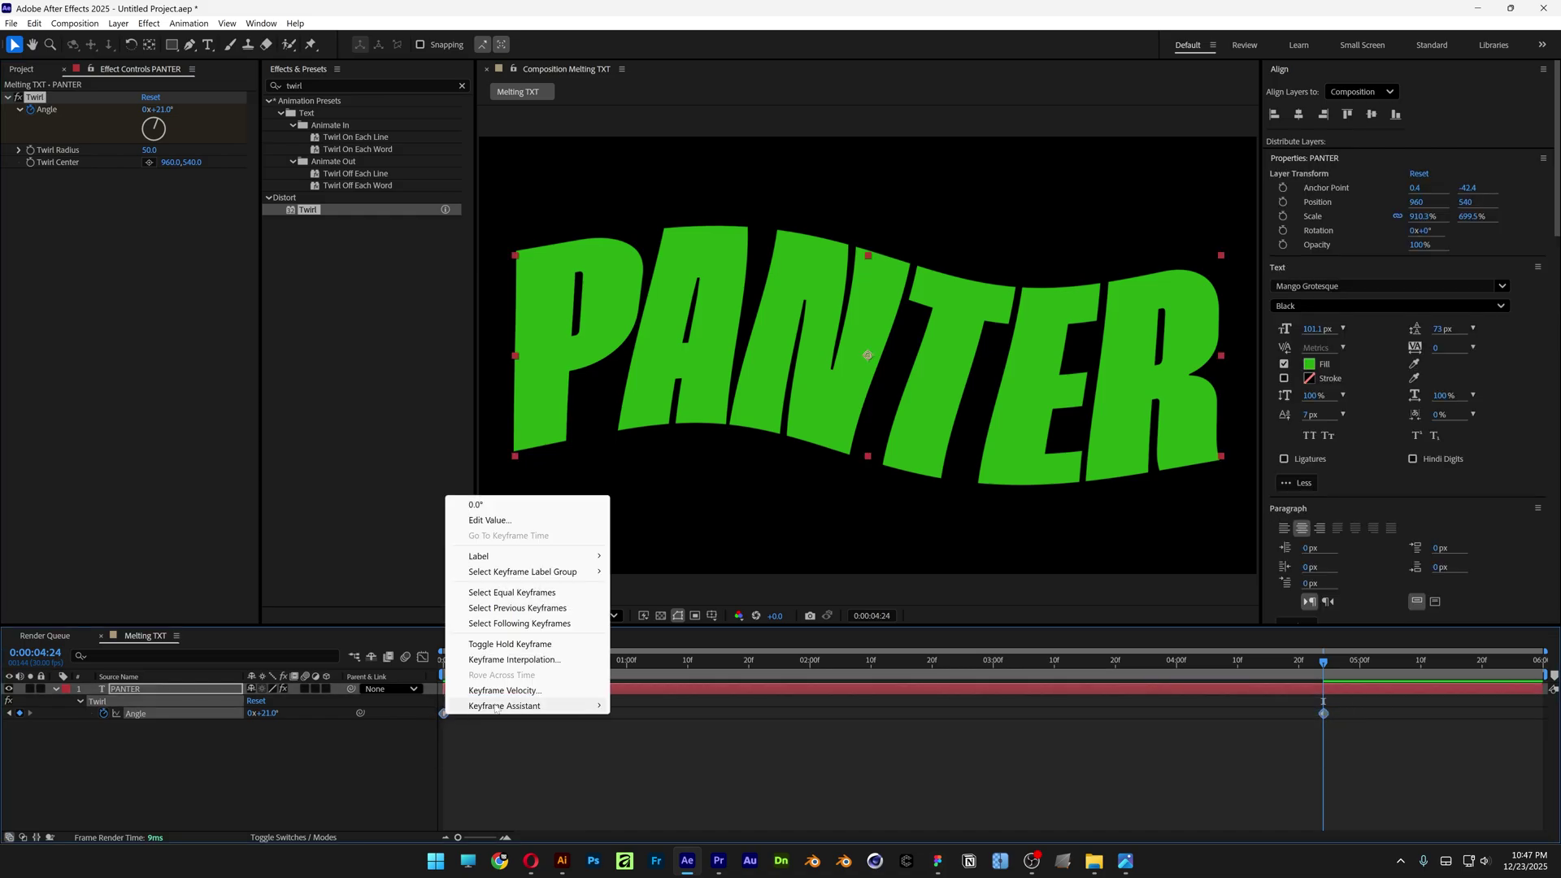
mouse_move(520, 705)
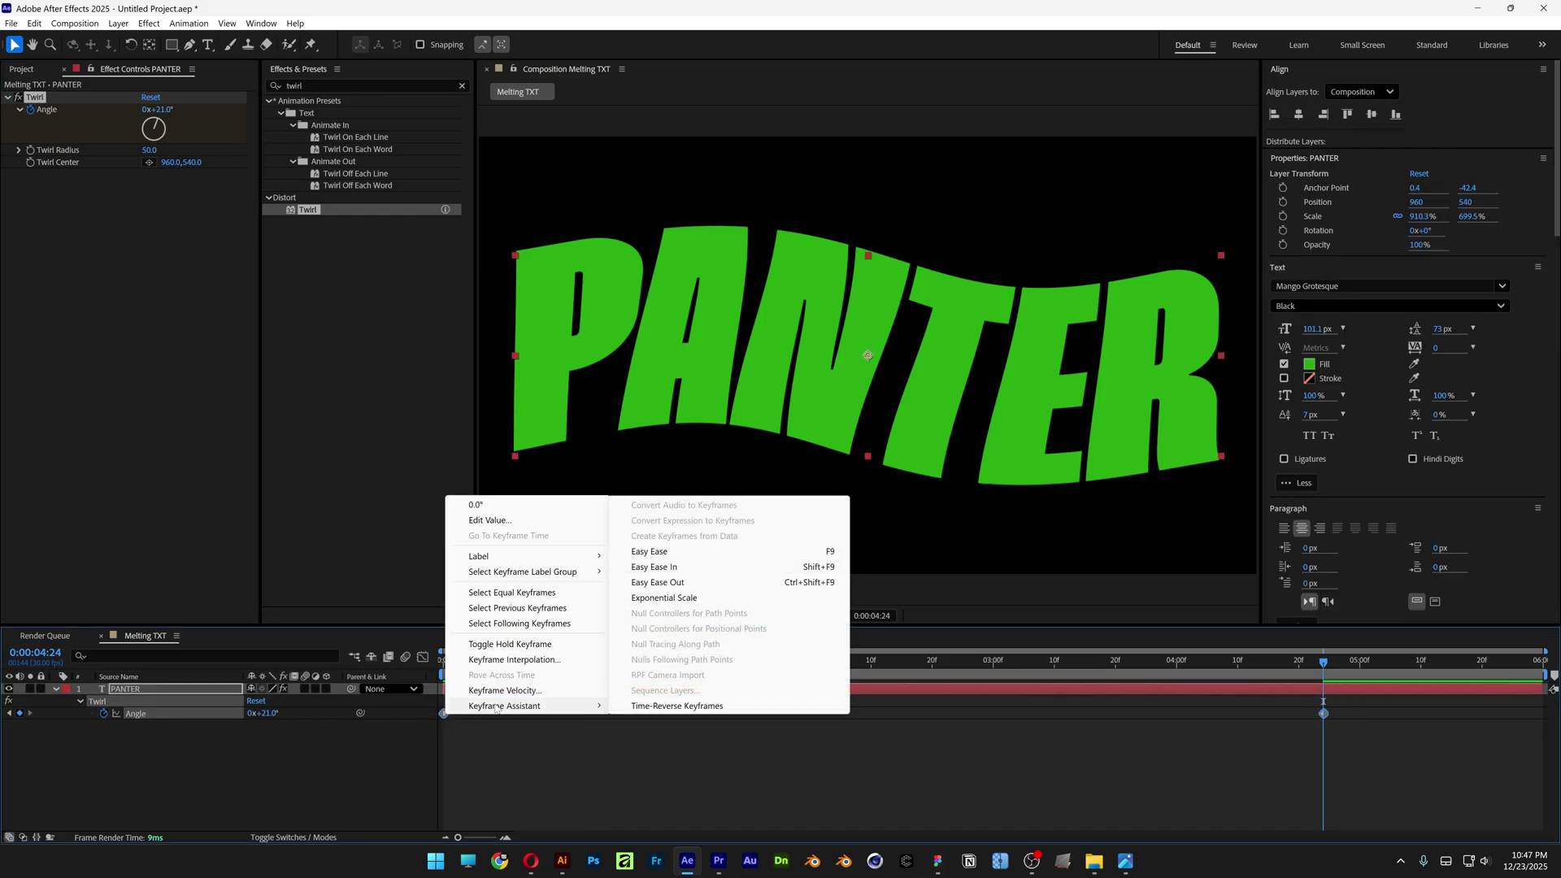
click(674, 553)
click(1358, 734)
drag(1323, 716, 1538, 731)
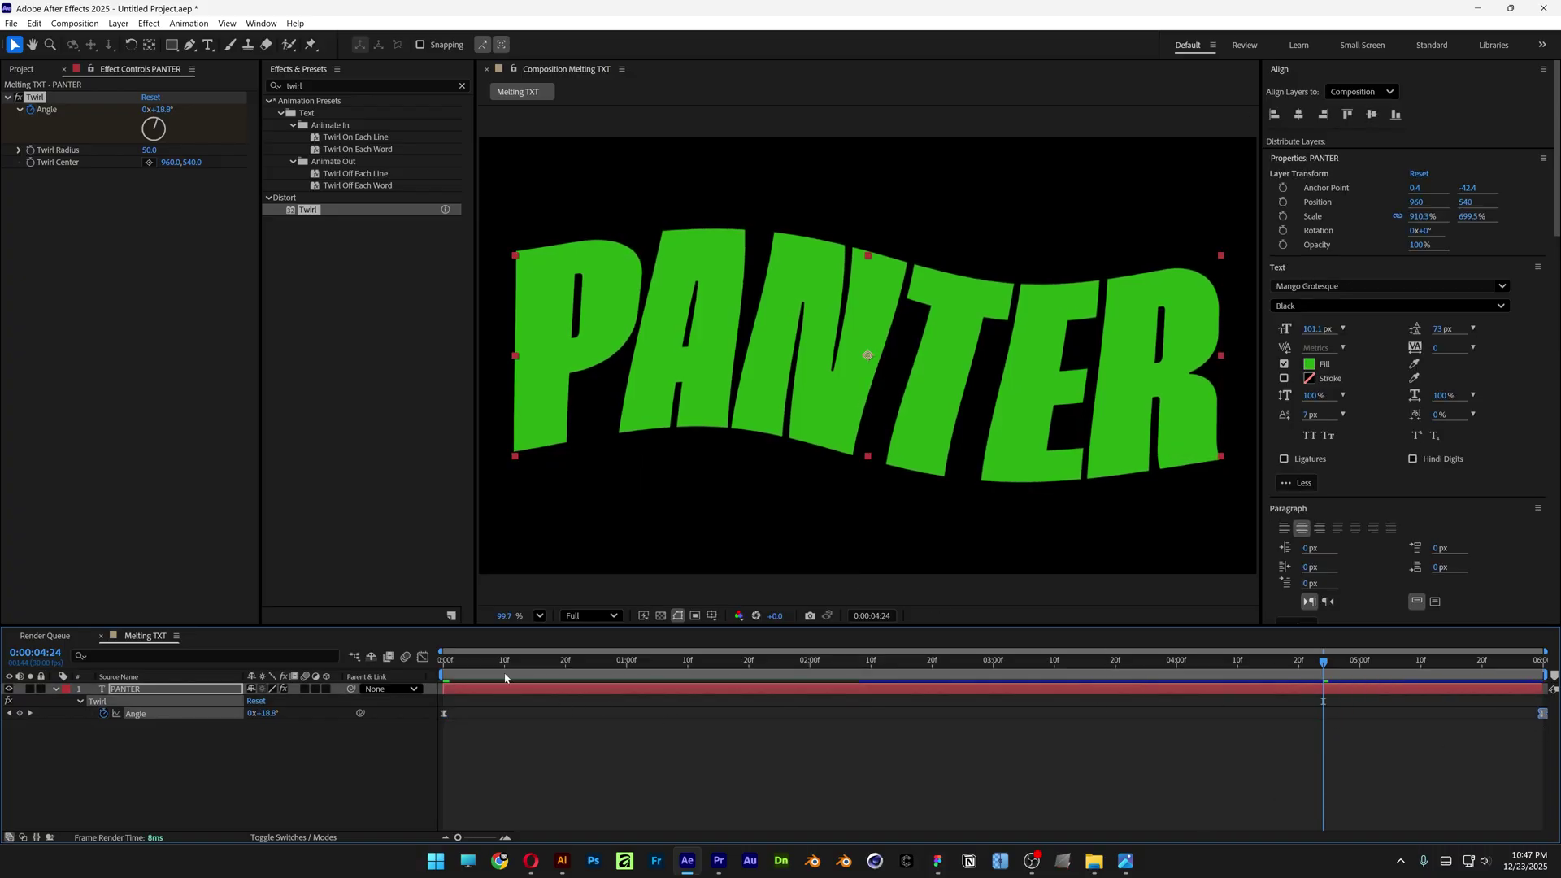
- Preview the twirl animation from the start, stopping around 0:00:03:20
key(Home)
key(space)
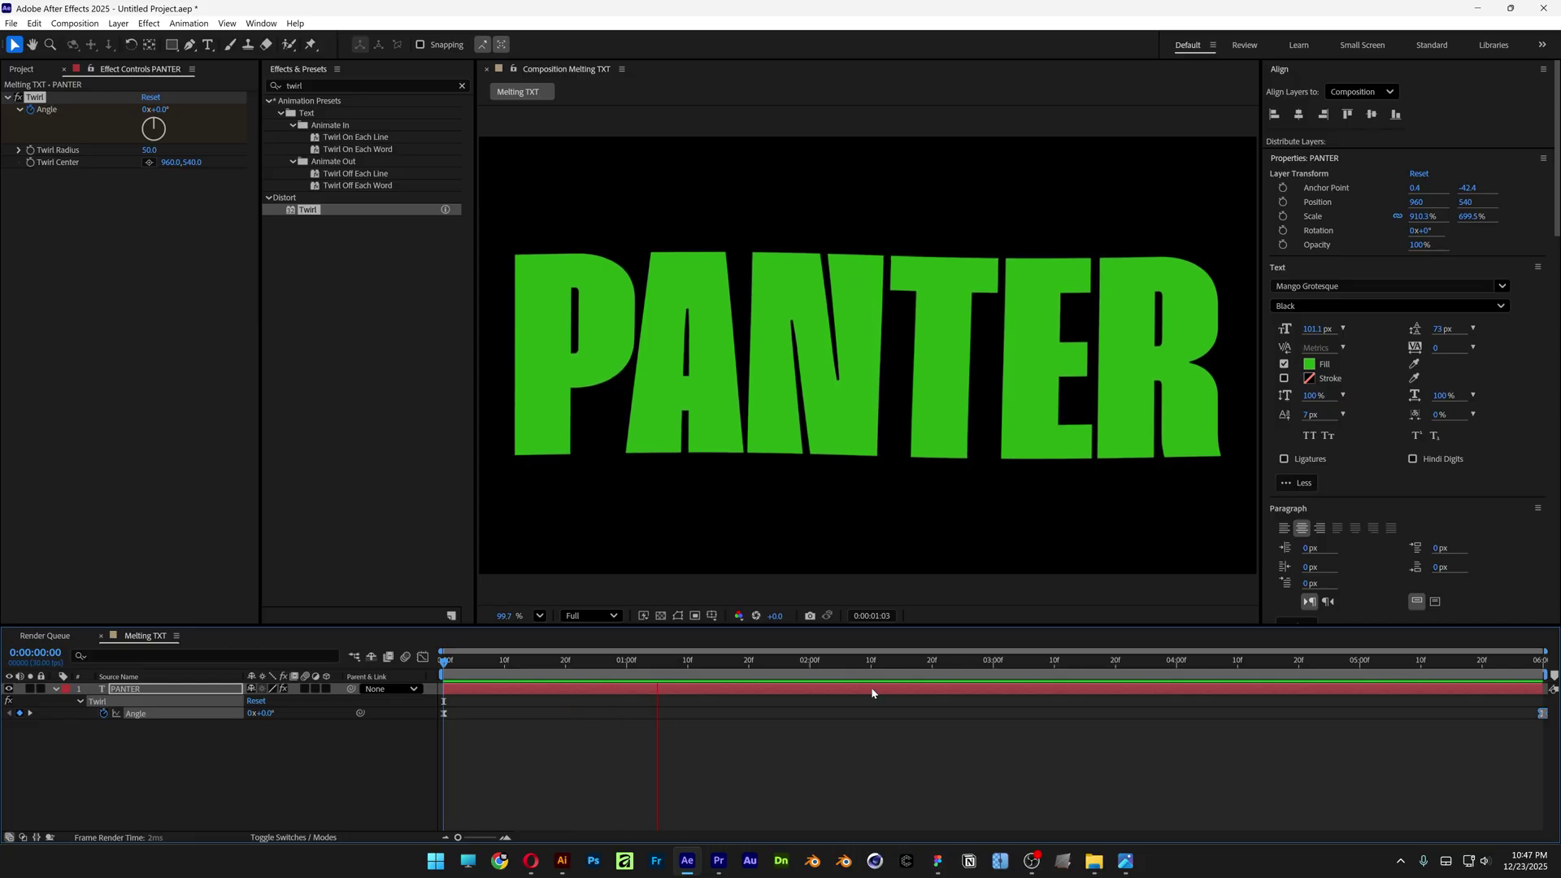
drag(975, 663, 1115, 671)
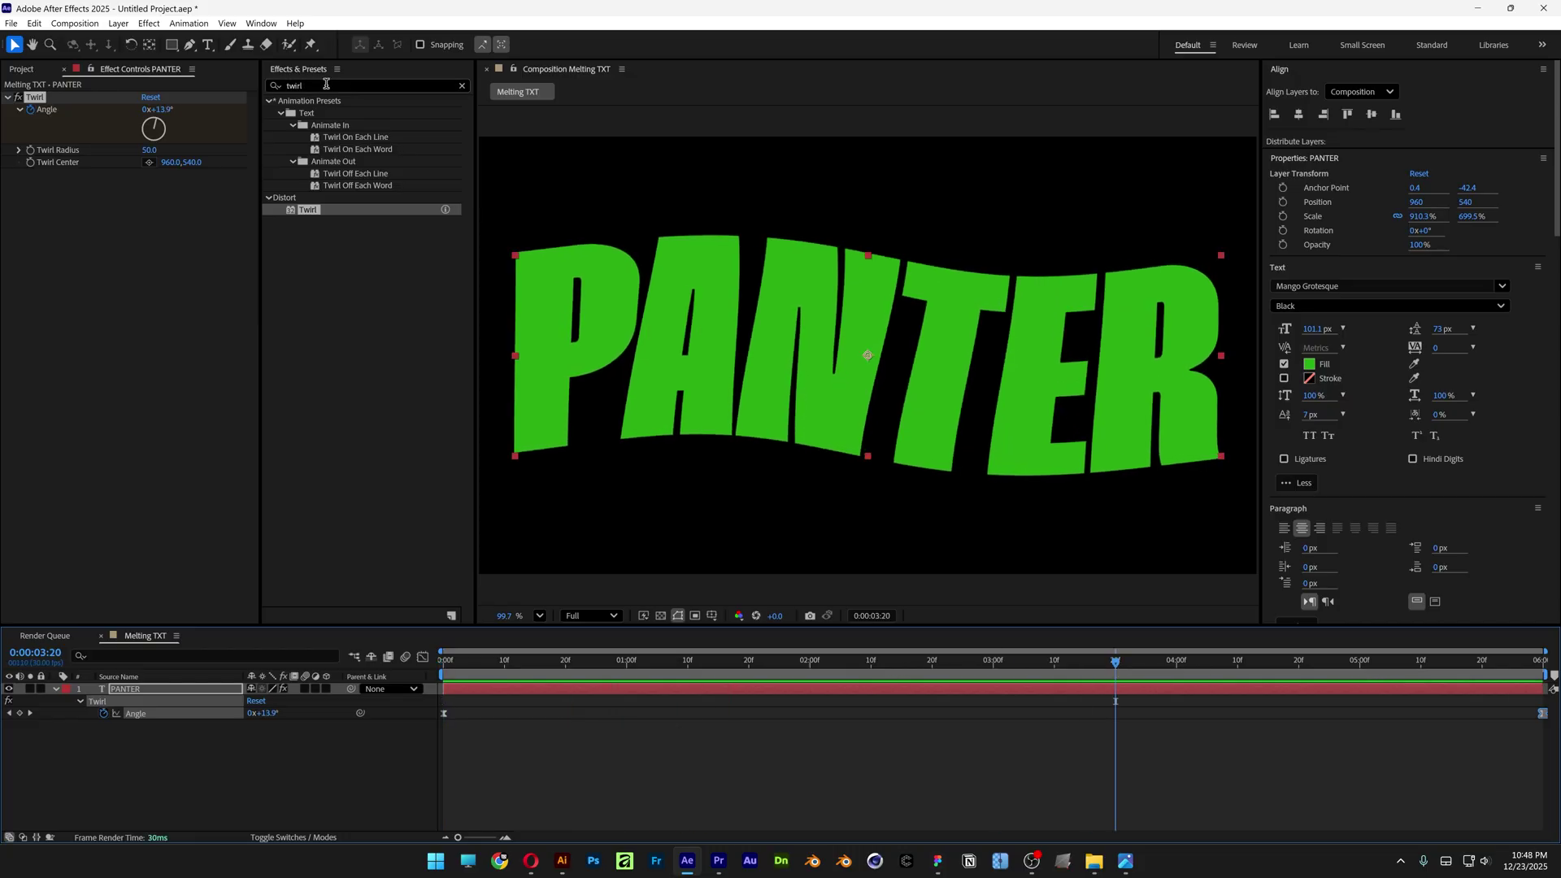
- Add the CC Smear effect to the PANTER text layer
click(293, 85)
text(cc smea)
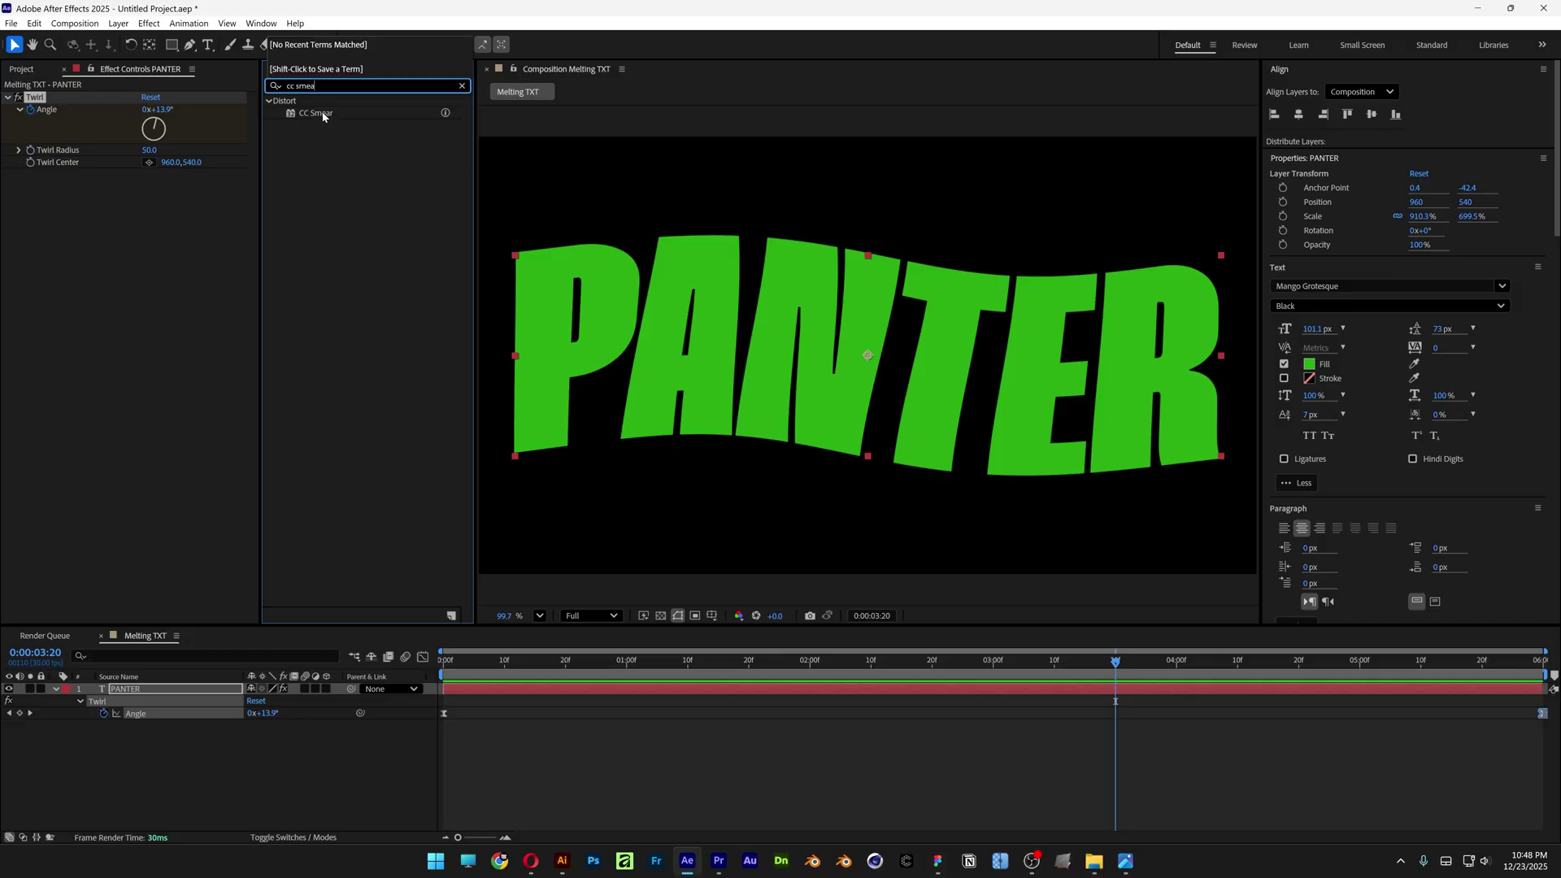
mouse_move(323, 114)
mouse_down()
mouse_move(192, 156)
mouse_move(144, 235)
mouse_up()
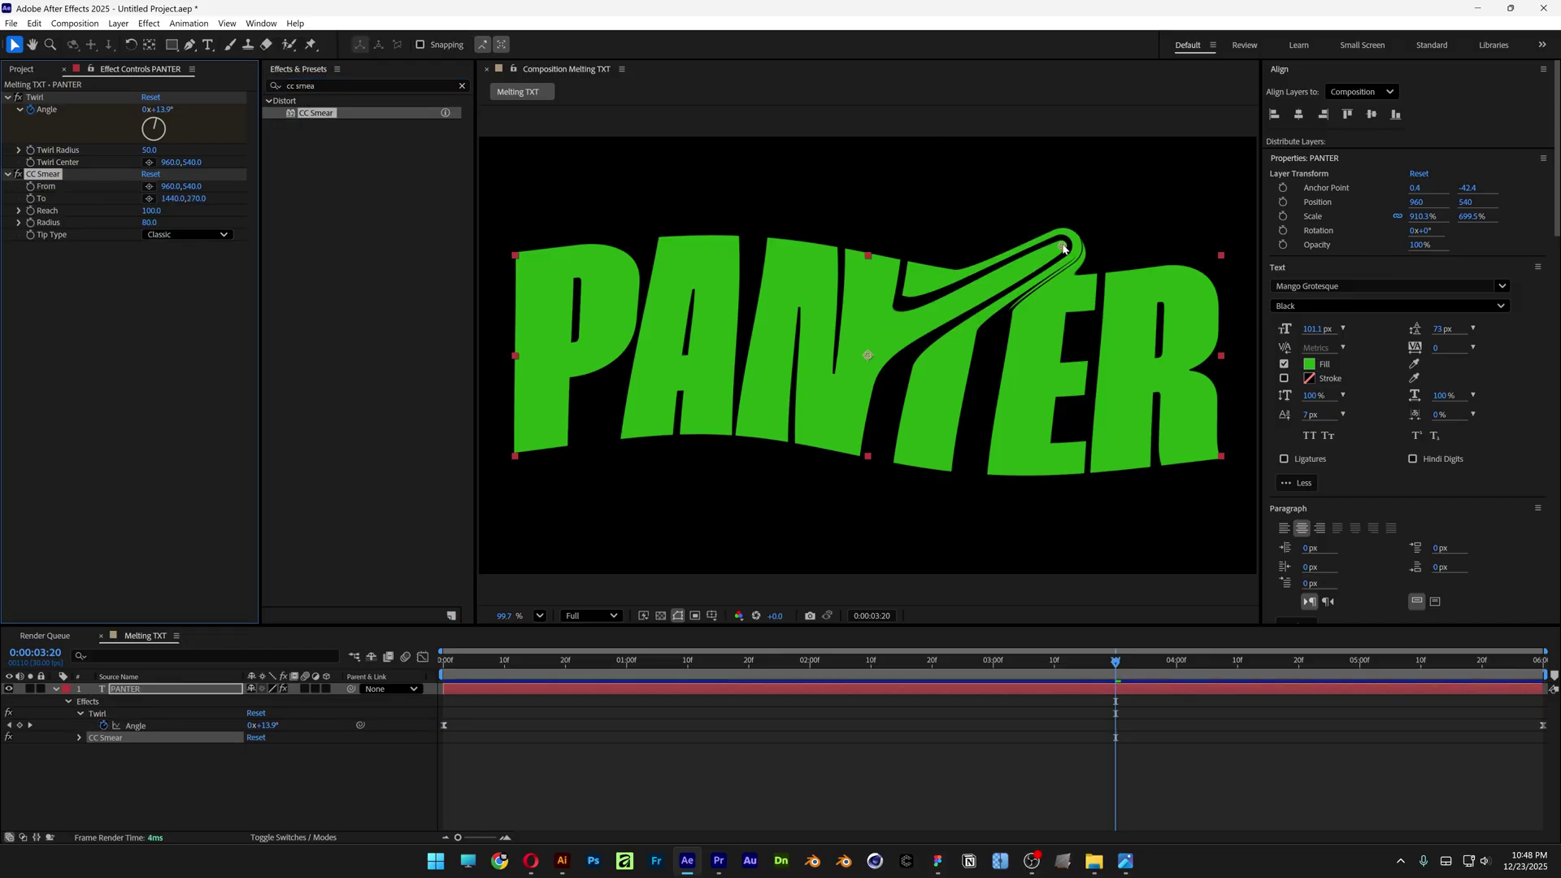
- Position the smear's From and To points to hang a narrow drip below the P
mouse_move(1063, 248)
mouse_down()
mouse_move(568, 404)
mouse_move(560, 499)
mouse_up()
mouse_move(868, 356)
mouse_down()
mouse_move(656, 363)
mouse_move(536, 417)
mouse_up()
mouse_move(557, 497)
mouse_down()
mouse_move(528, 528)
mouse_move(535, 583)
mouse_up()
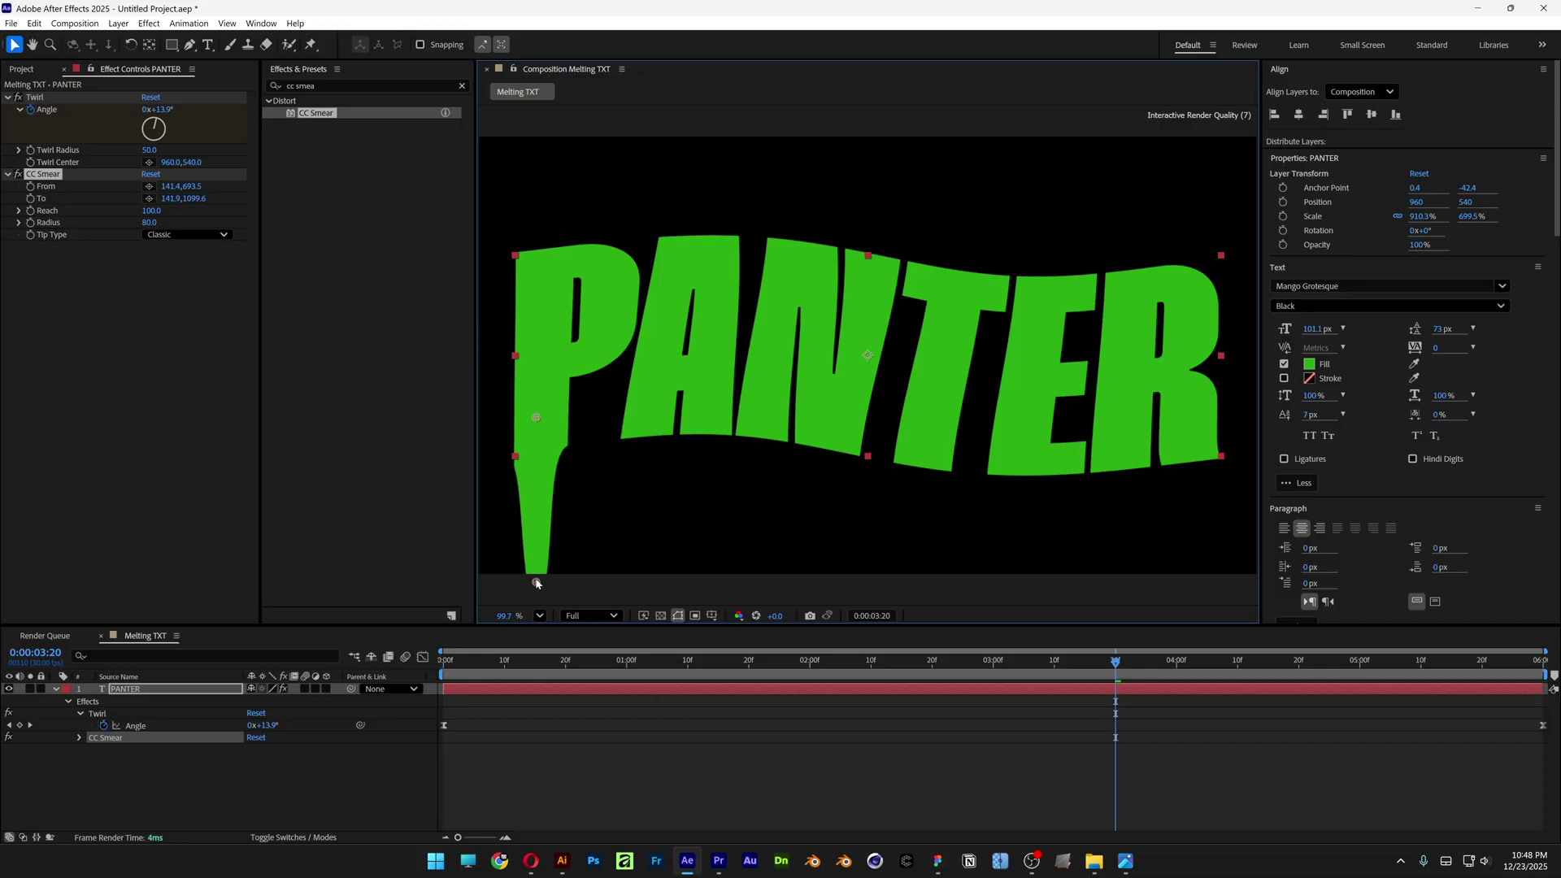
mouse_move(536, 421)
mouse_down()
mouse_move(544, 459)
mouse_move(541, 444)
mouse_up()
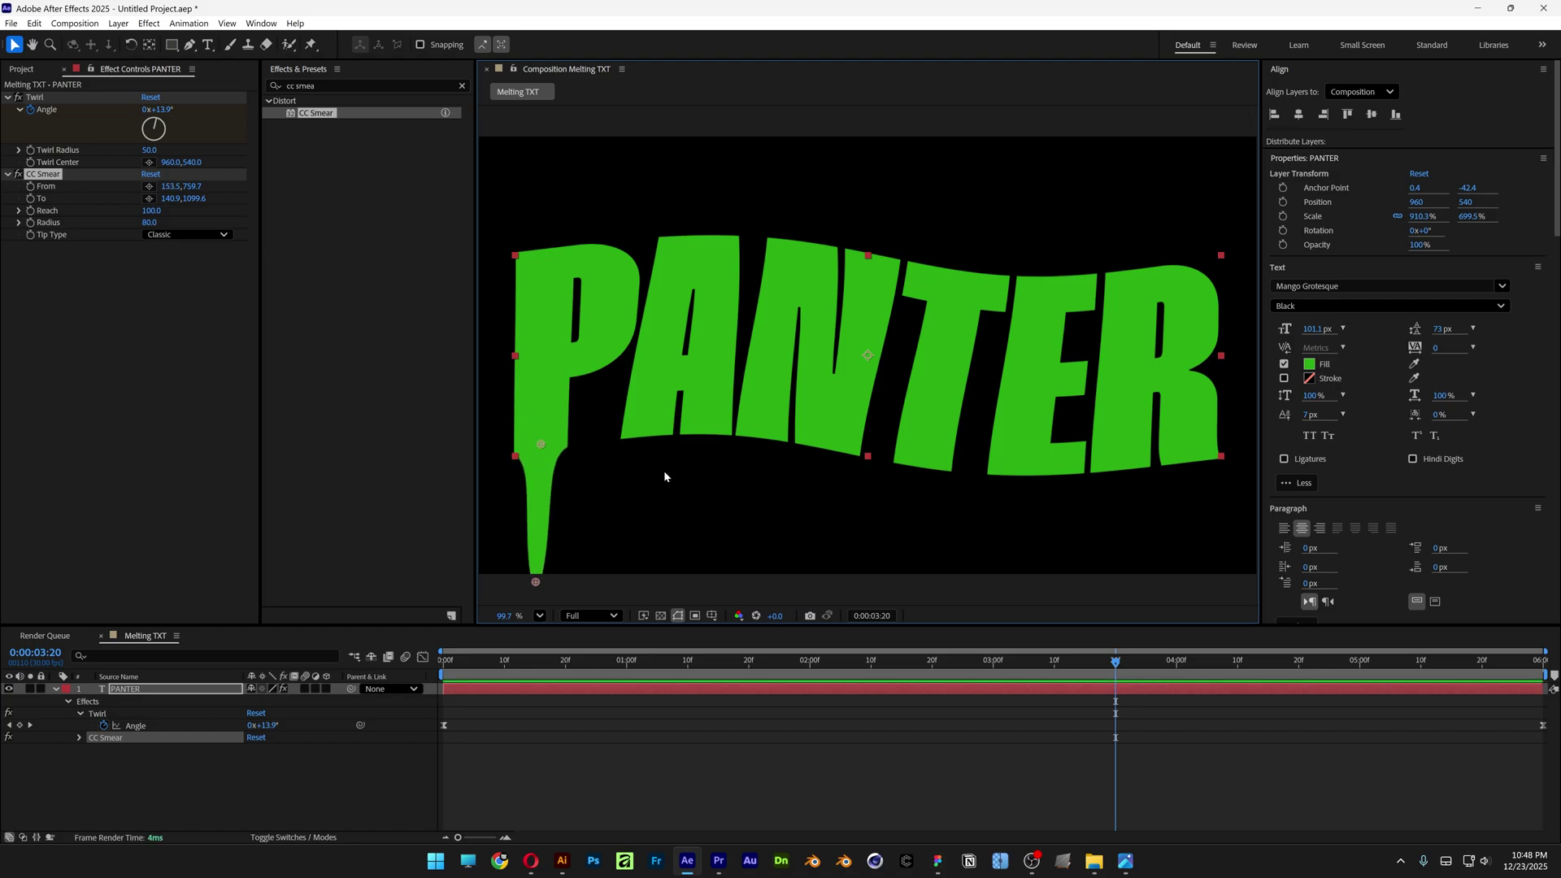
- Duplicate CC Smear and shape the copy into a second drip under the P
click(51, 178)
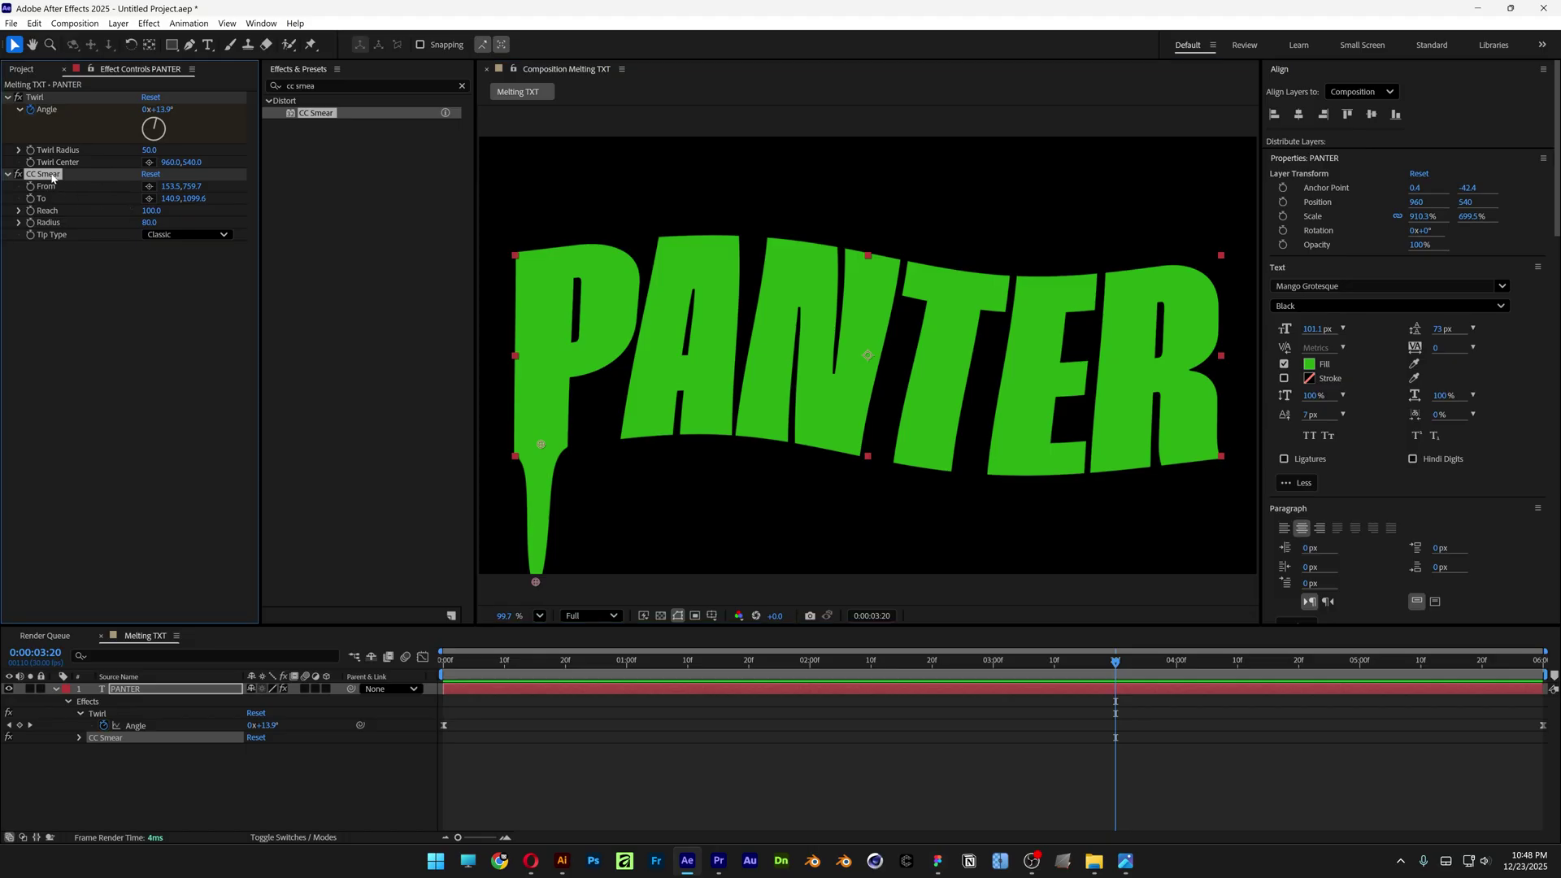
key(ctrl+d)
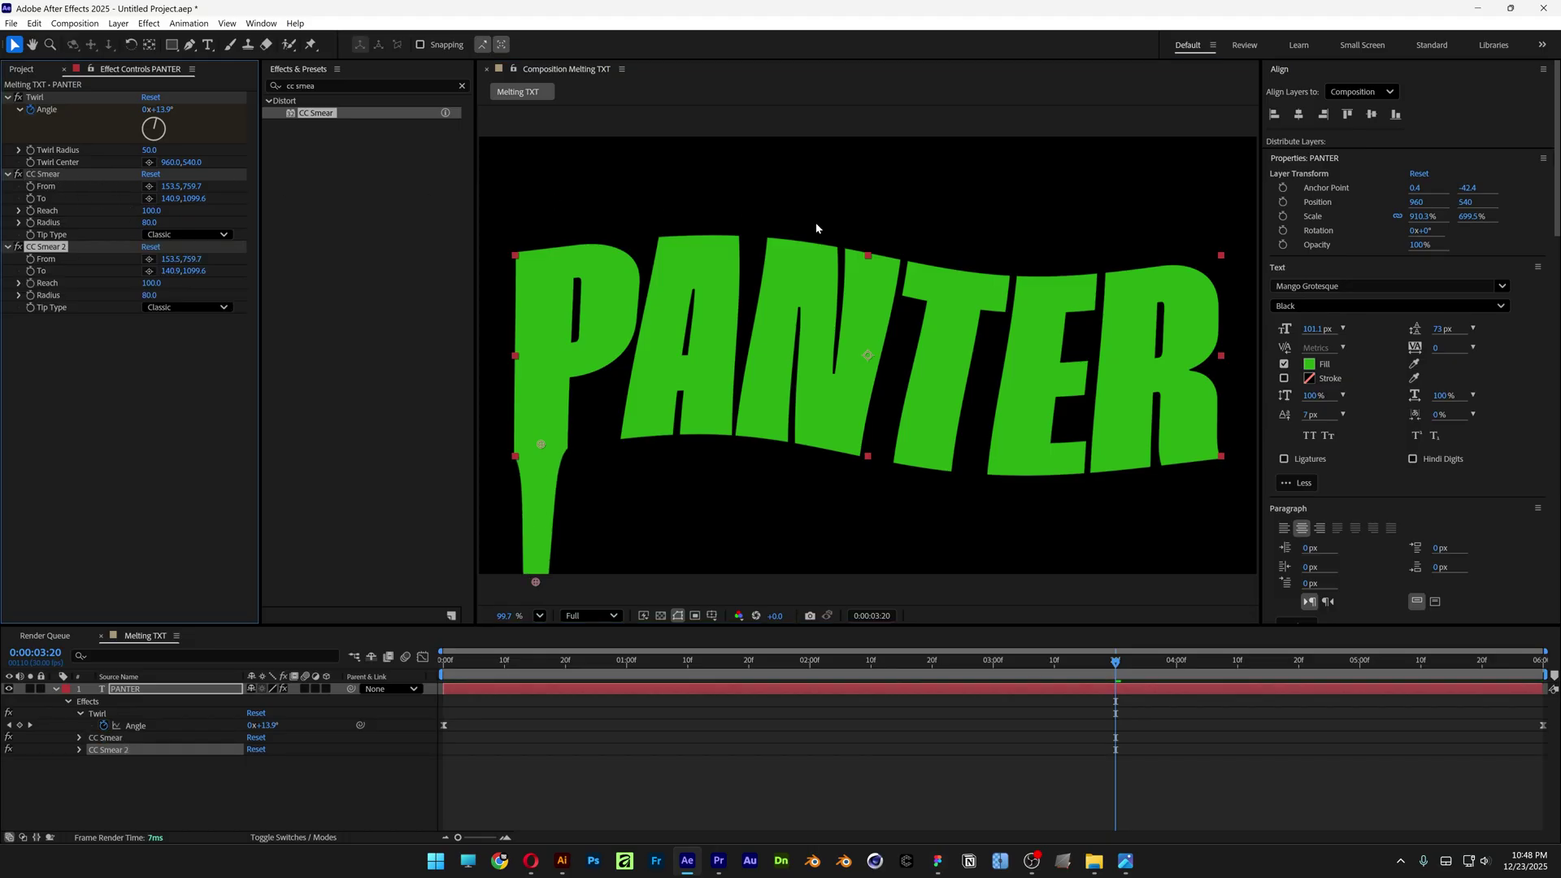
drag(542, 446, 639, 432)
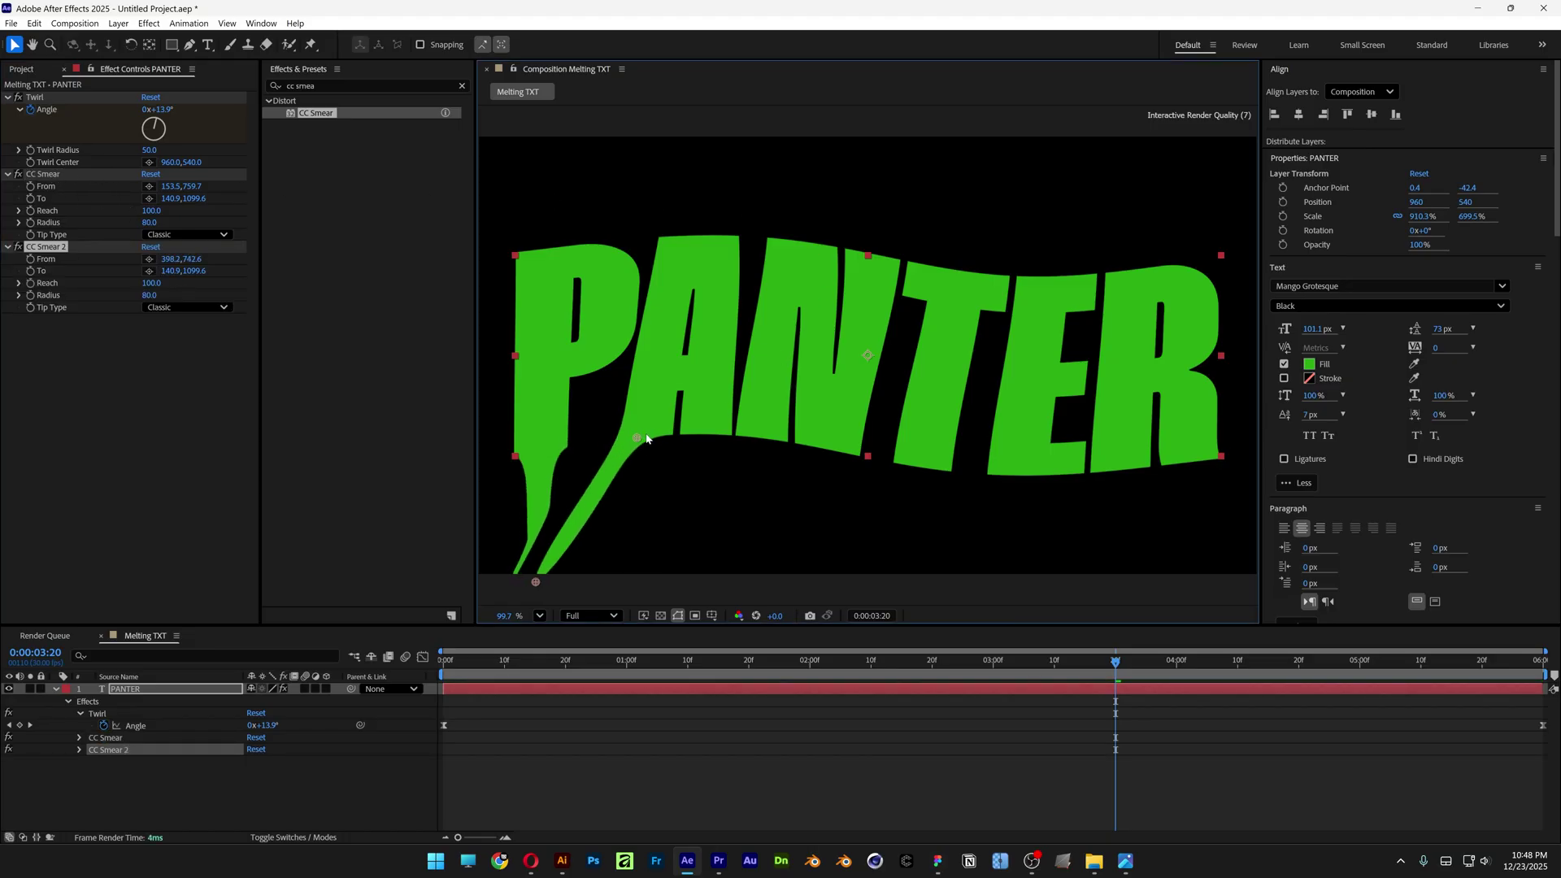
mouse_move(535, 584)
mouse_down()
mouse_move(620, 553)
mouse_move(631, 596)
mouse_up()
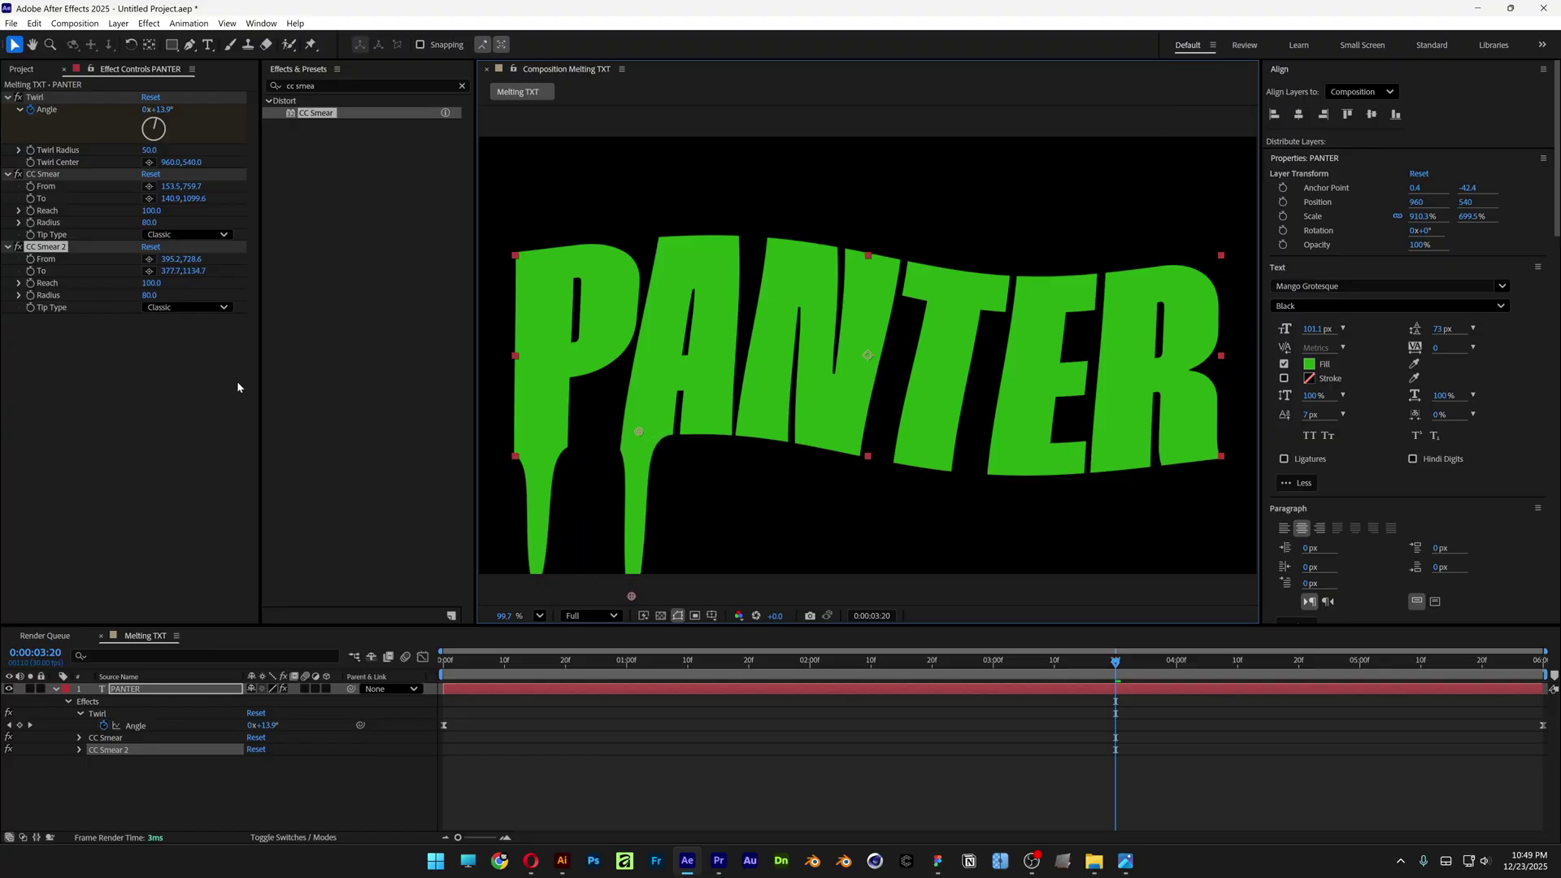
- Add two more CC Smear copies and place them as drips beneath the A
key(ctrl+d)
drag(639, 431, 673, 432)
mouse_move(631, 596)
mouse_down()
mouse_move(683, 587)
mouse_move(655, 582)
mouse_up()
key(ctrl+d)
drag(674, 432, 698, 429)
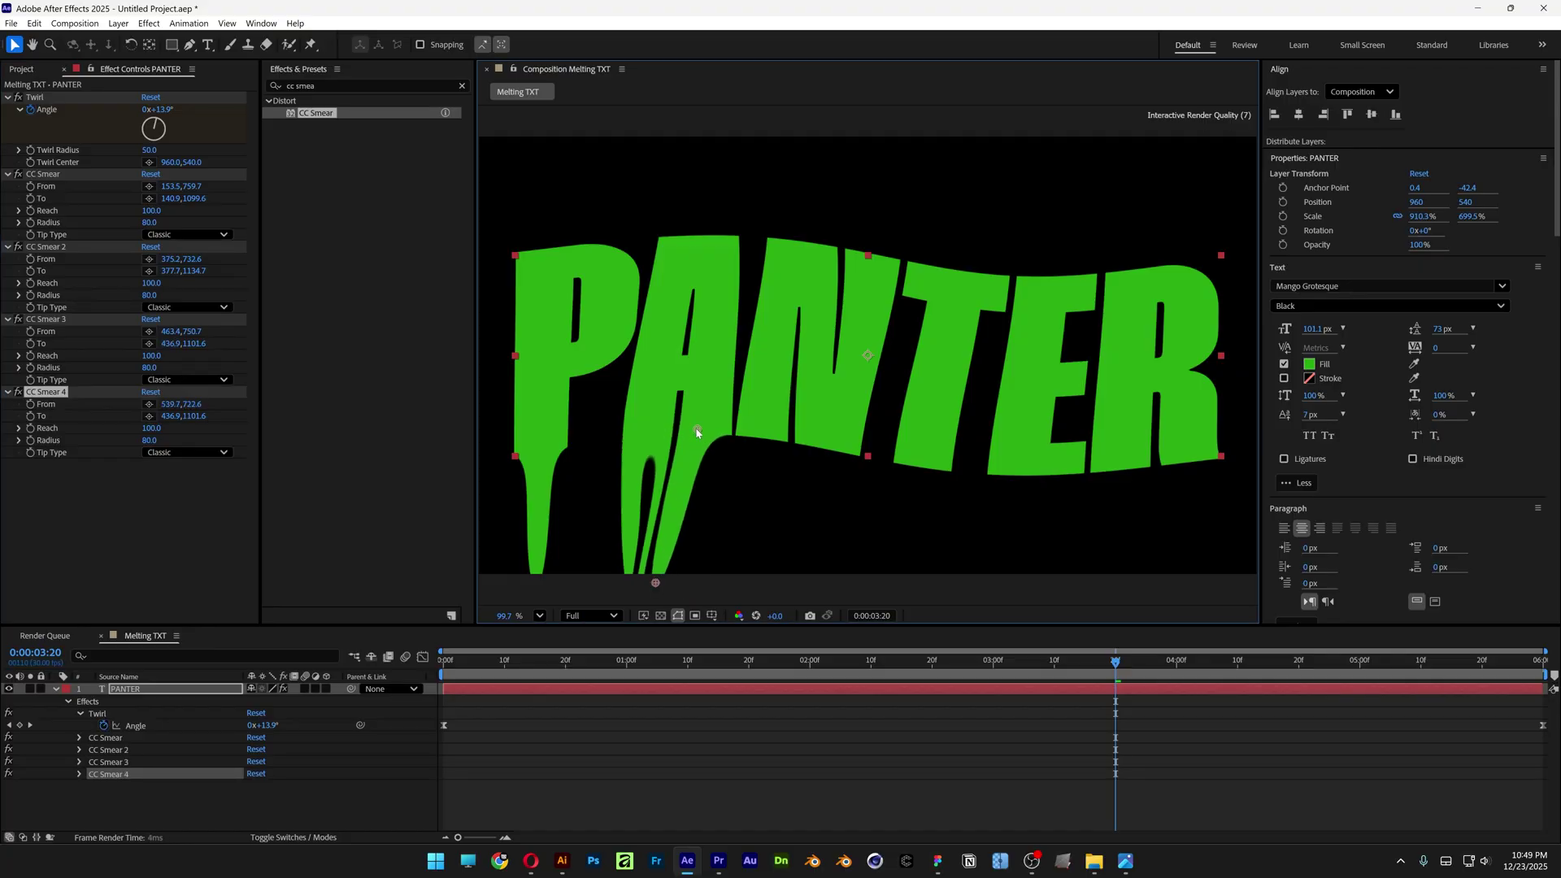
drag(655, 582, 692, 577)
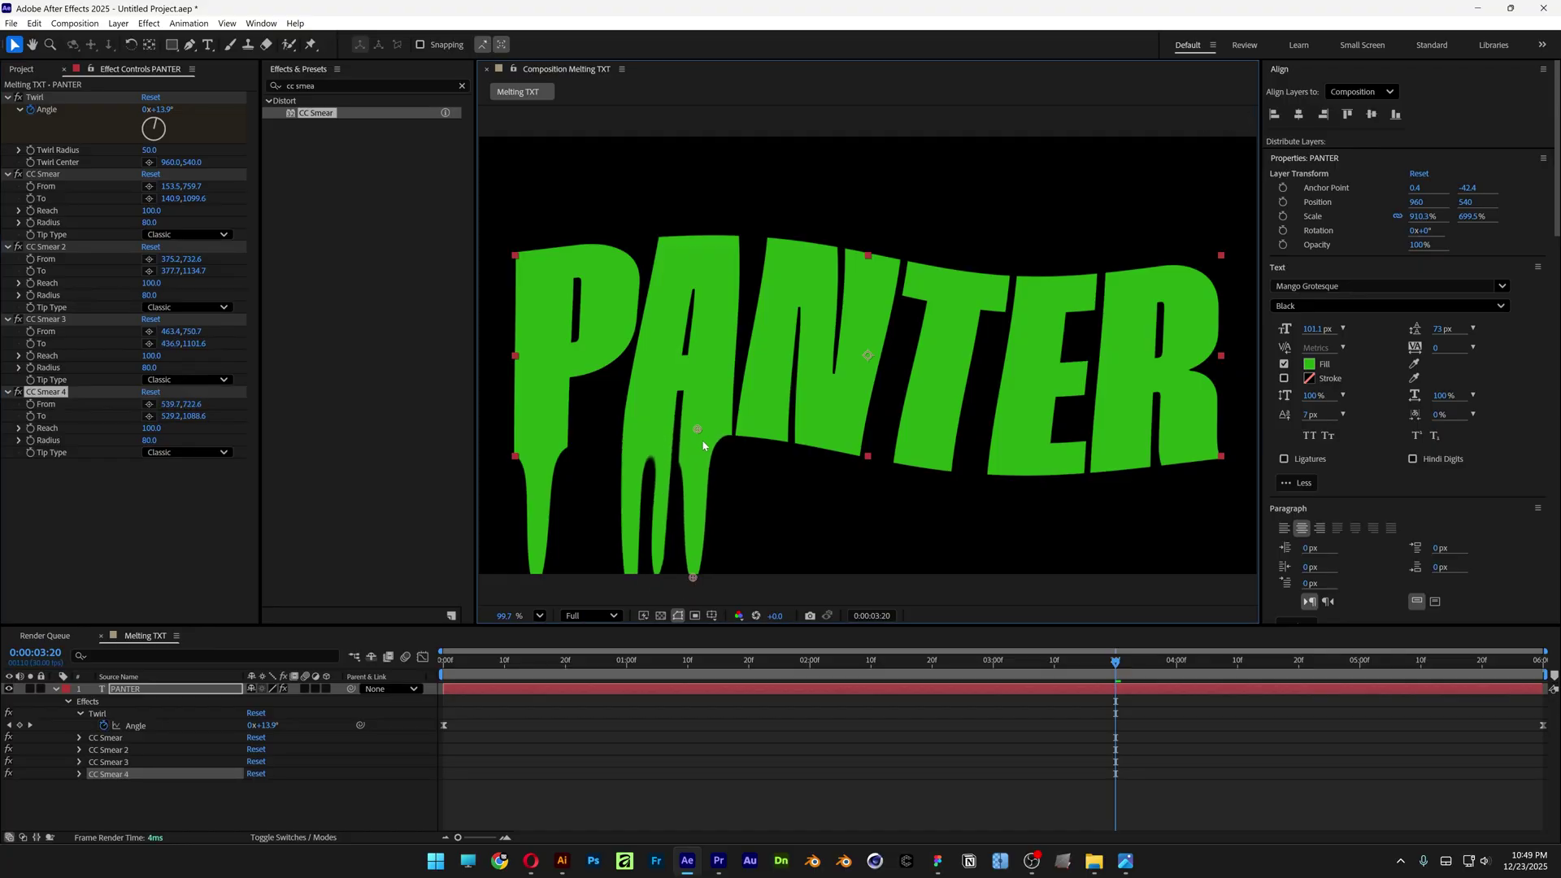
drag(697, 428, 702, 437)
drag(692, 578, 696, 602)
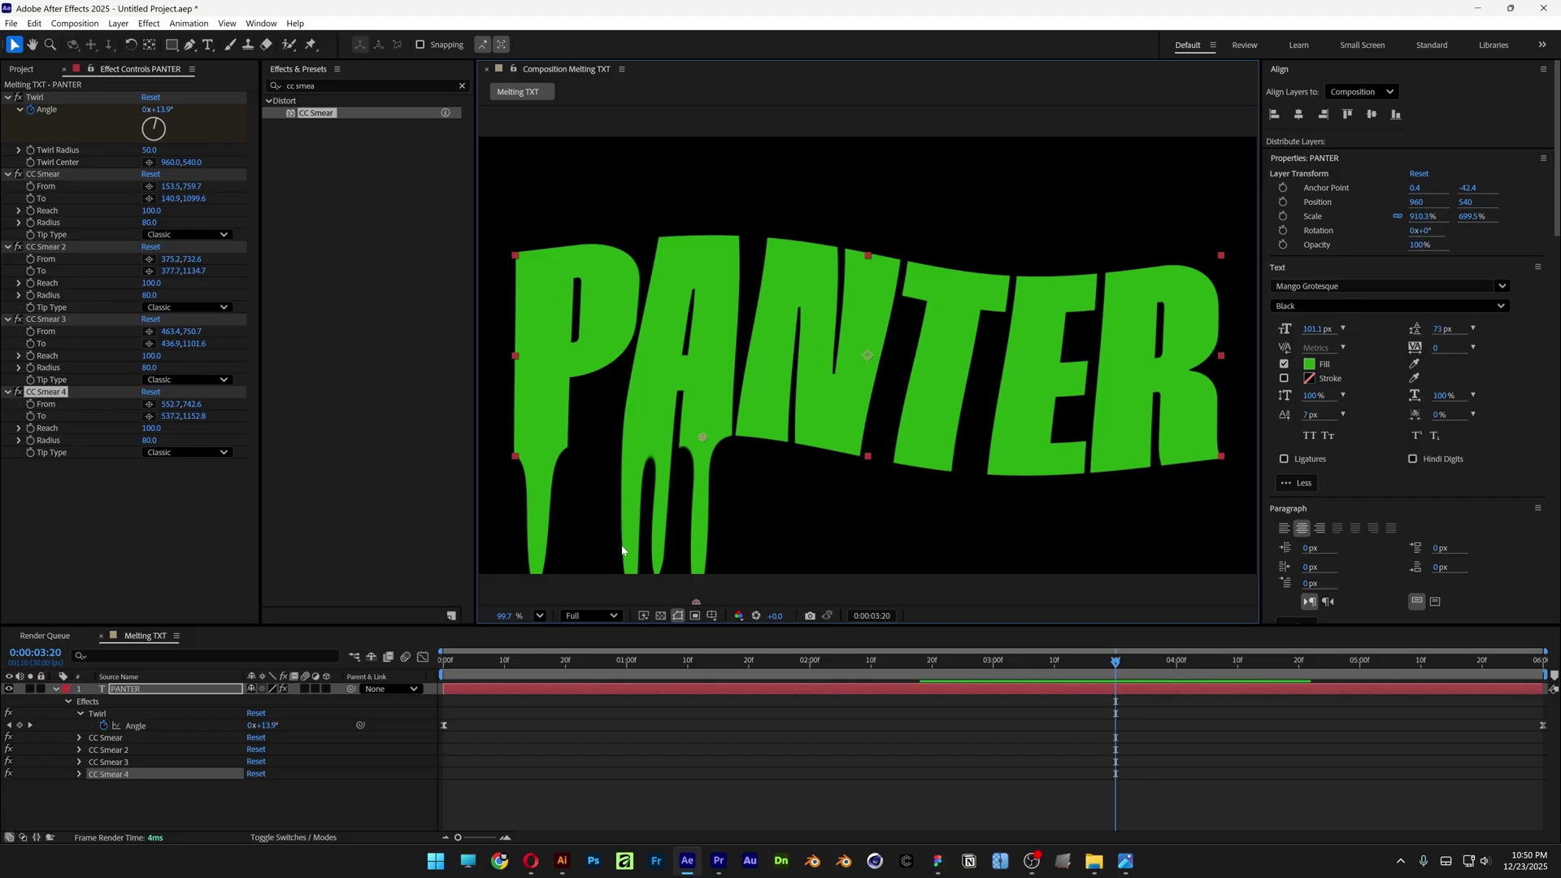
- Keyframe the first CC Smear's Reach at 0 at 0:00 and 1000 at 0:00:02:00
click(696, 632)
key(Home)
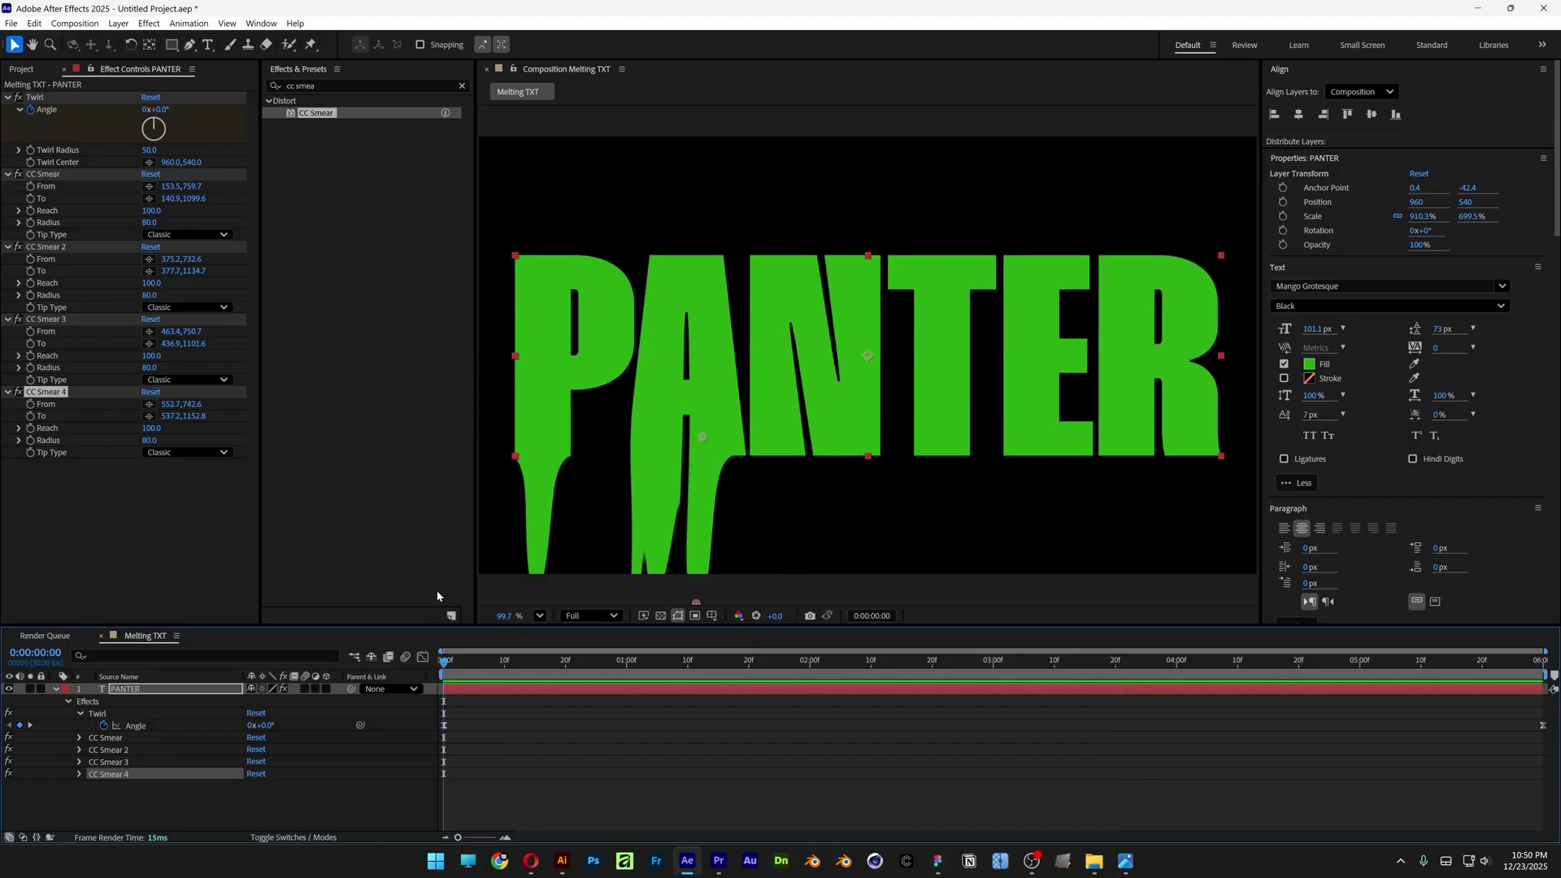
click(54, 176)
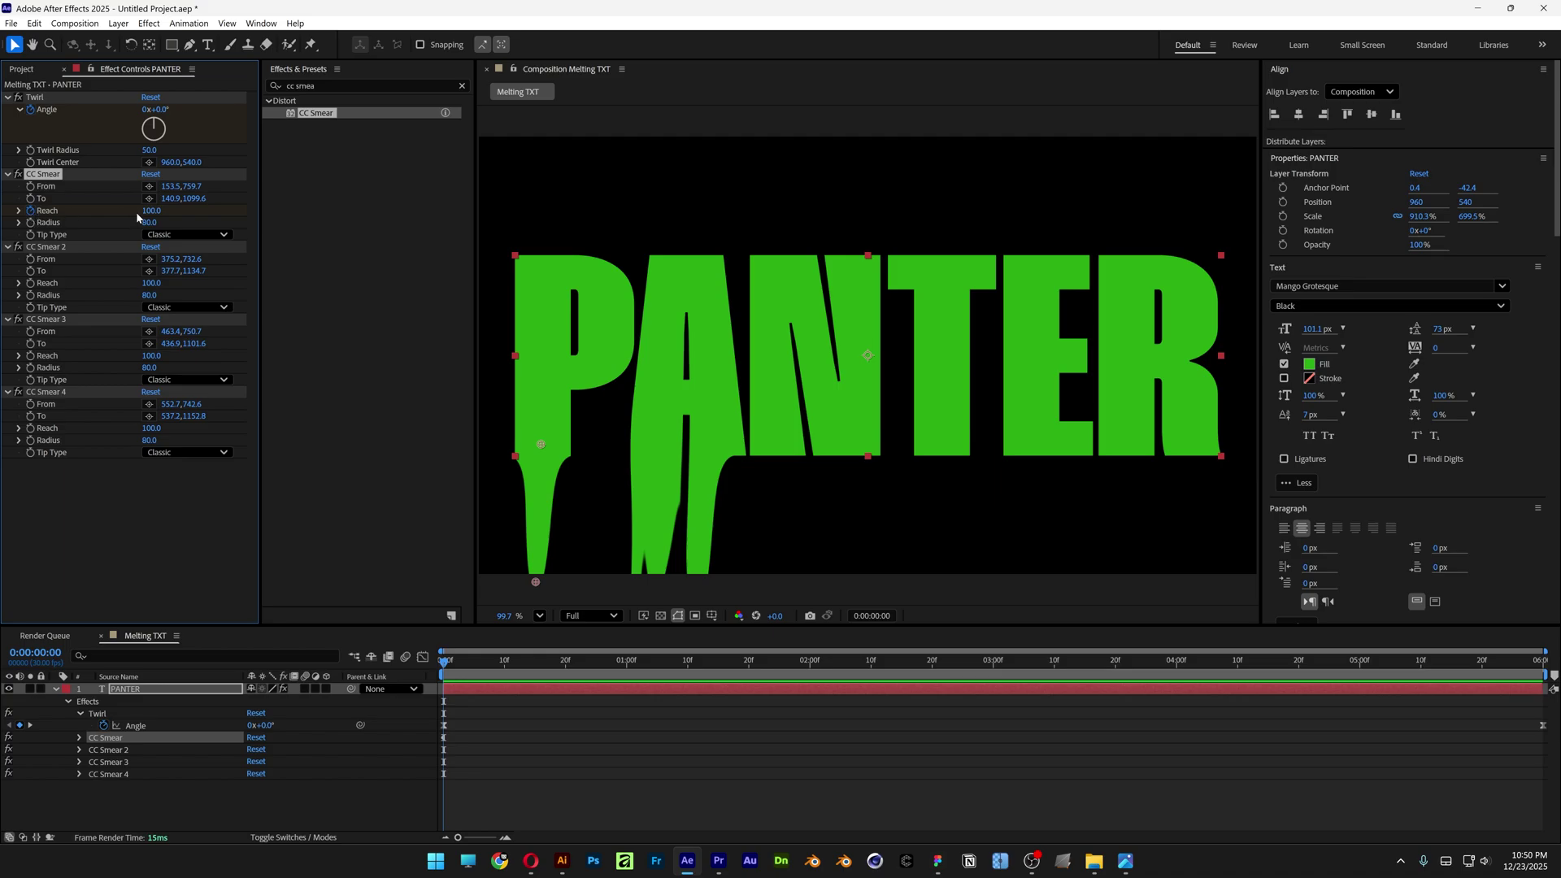
drag(152, 212, 71, 217)
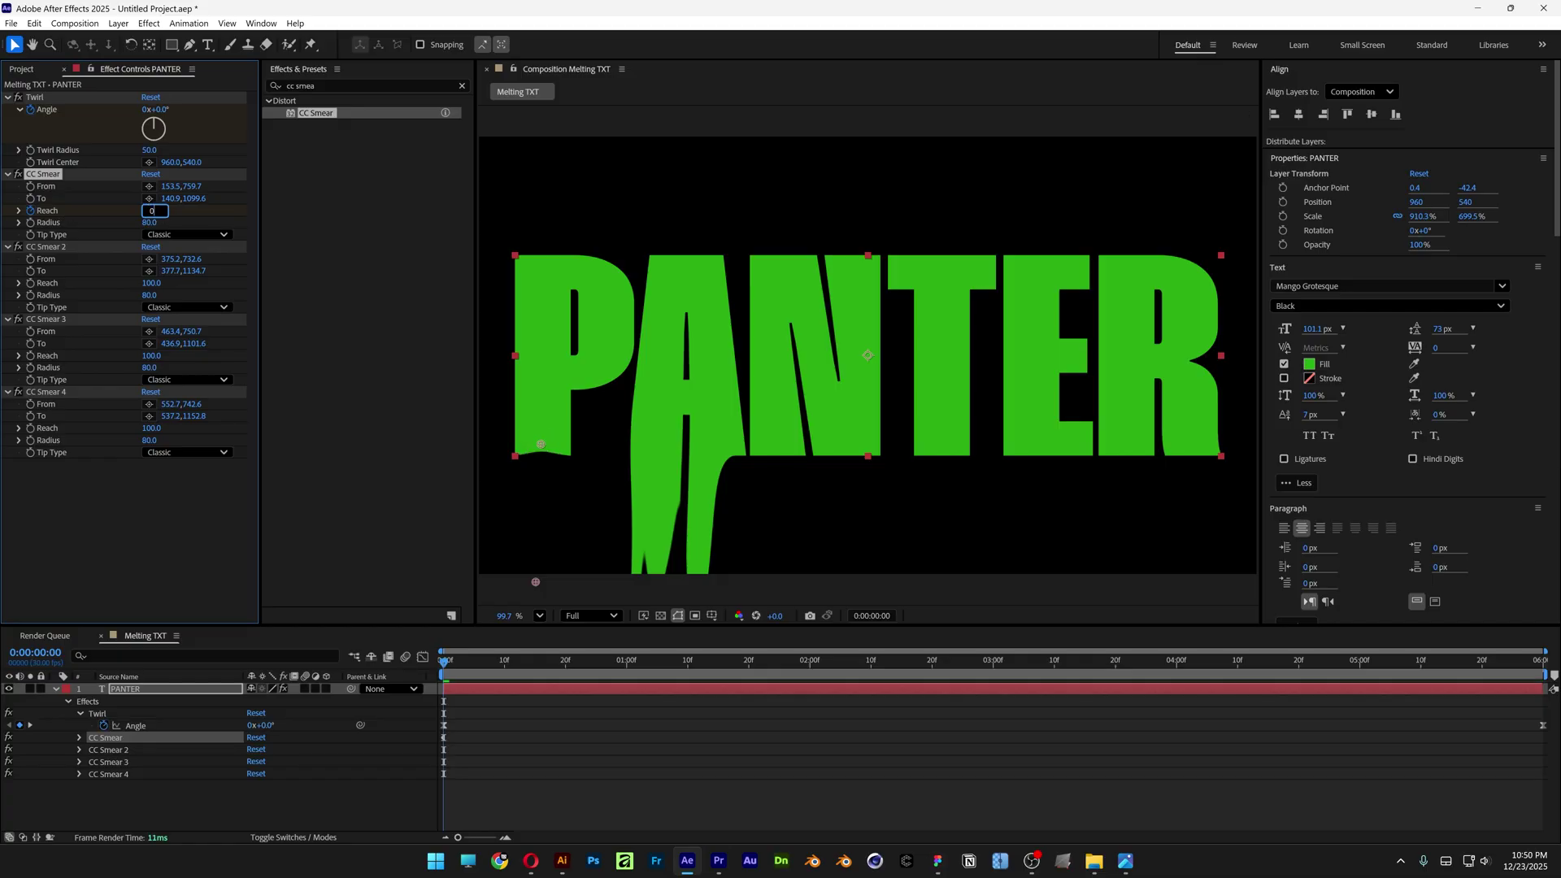
key(Return)
drag(473, 665, 810, 662)
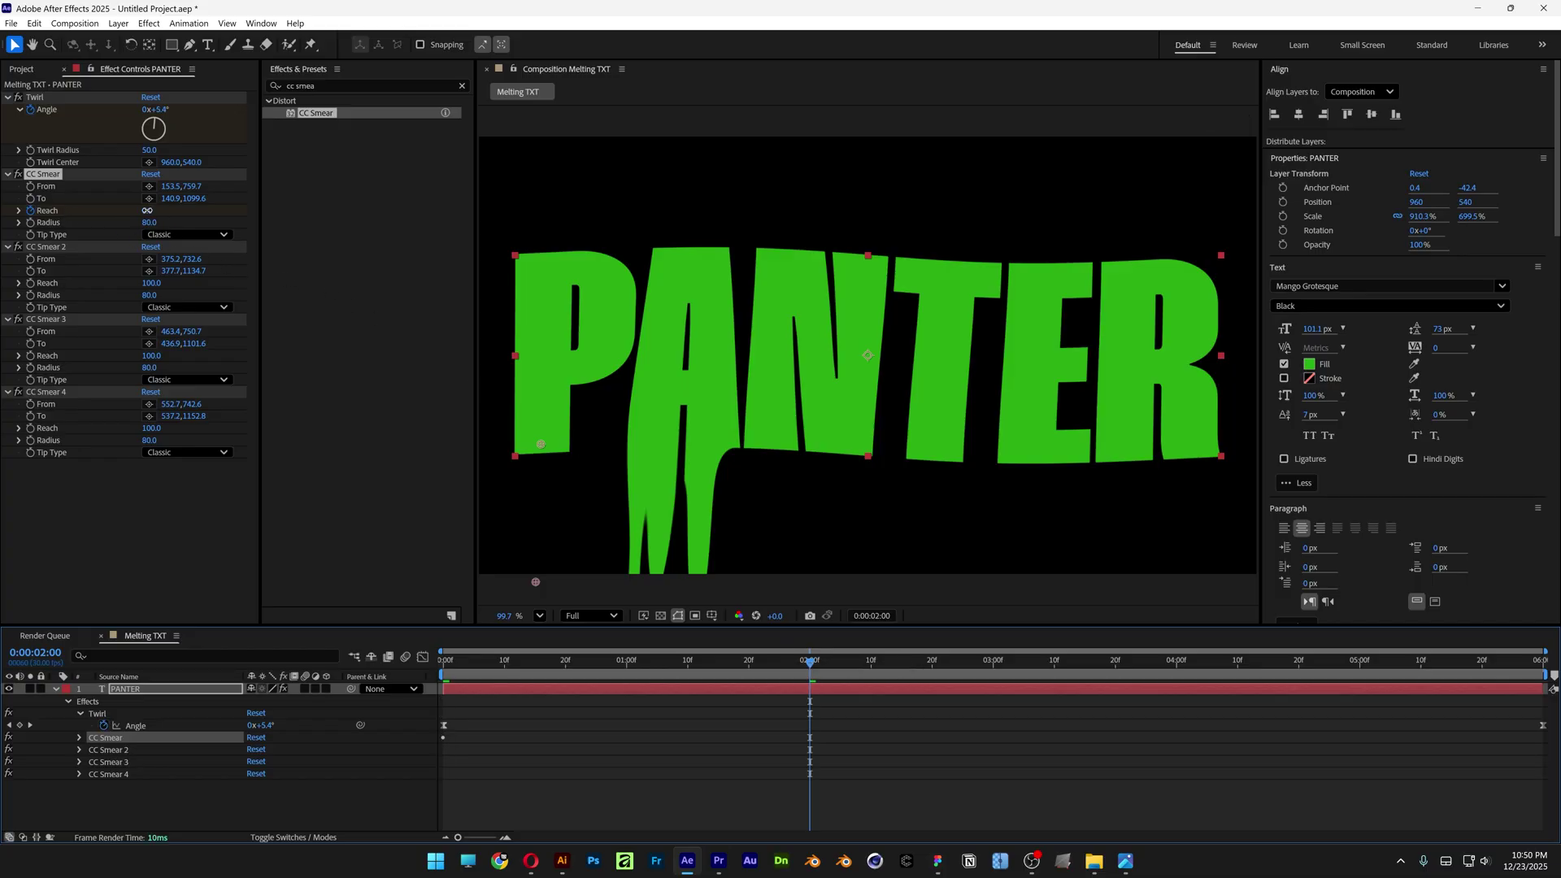
drag(147, 211, 514, 213)
drag(675, 224, 1176, 238)
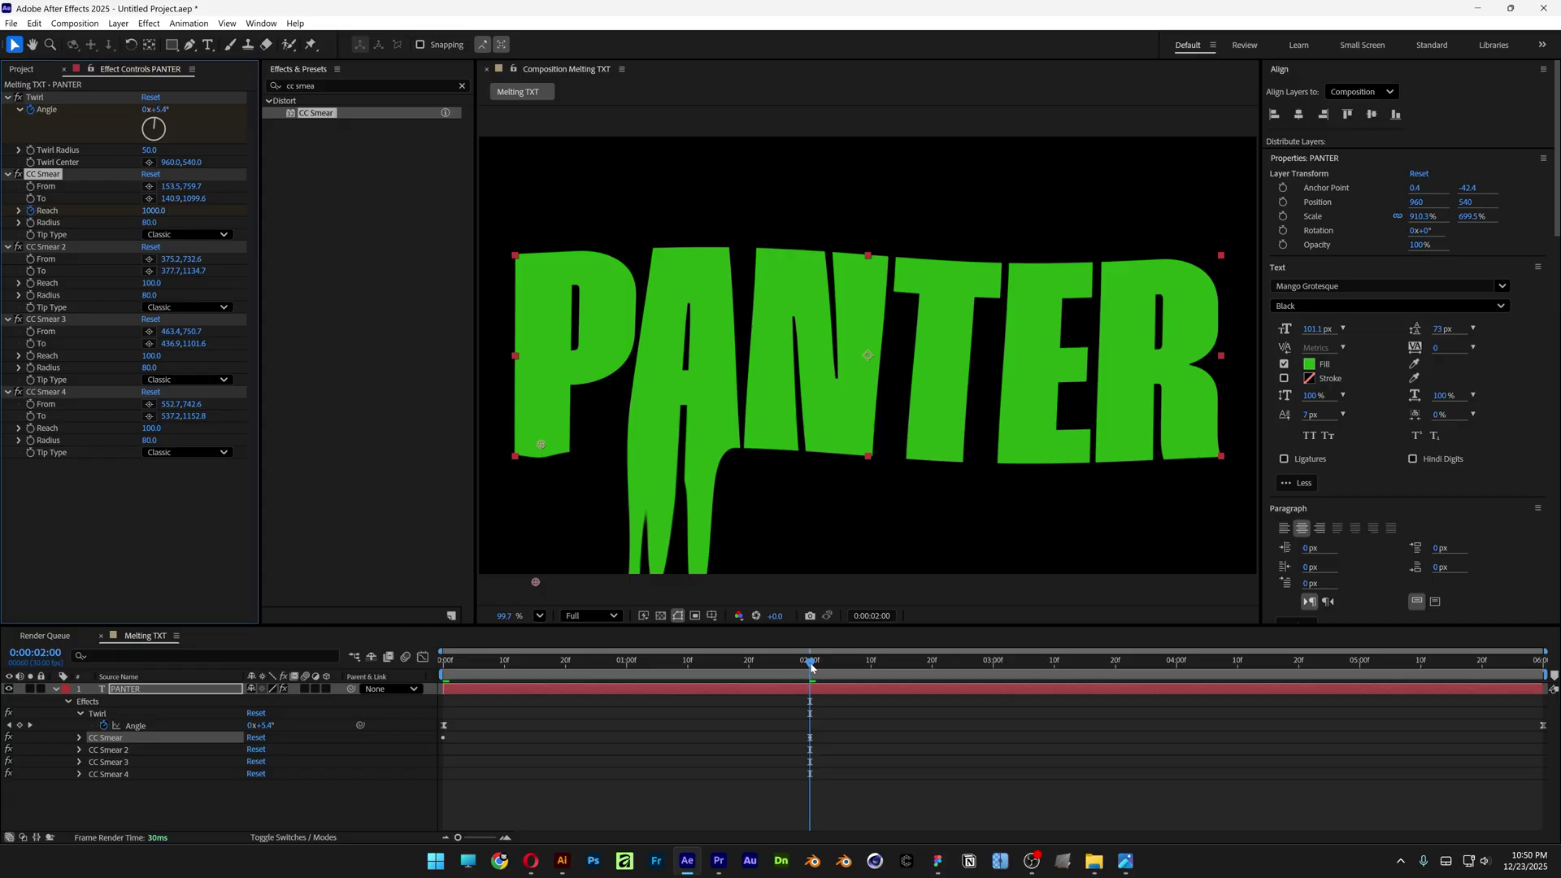
drag(810, 666, 443, 666)
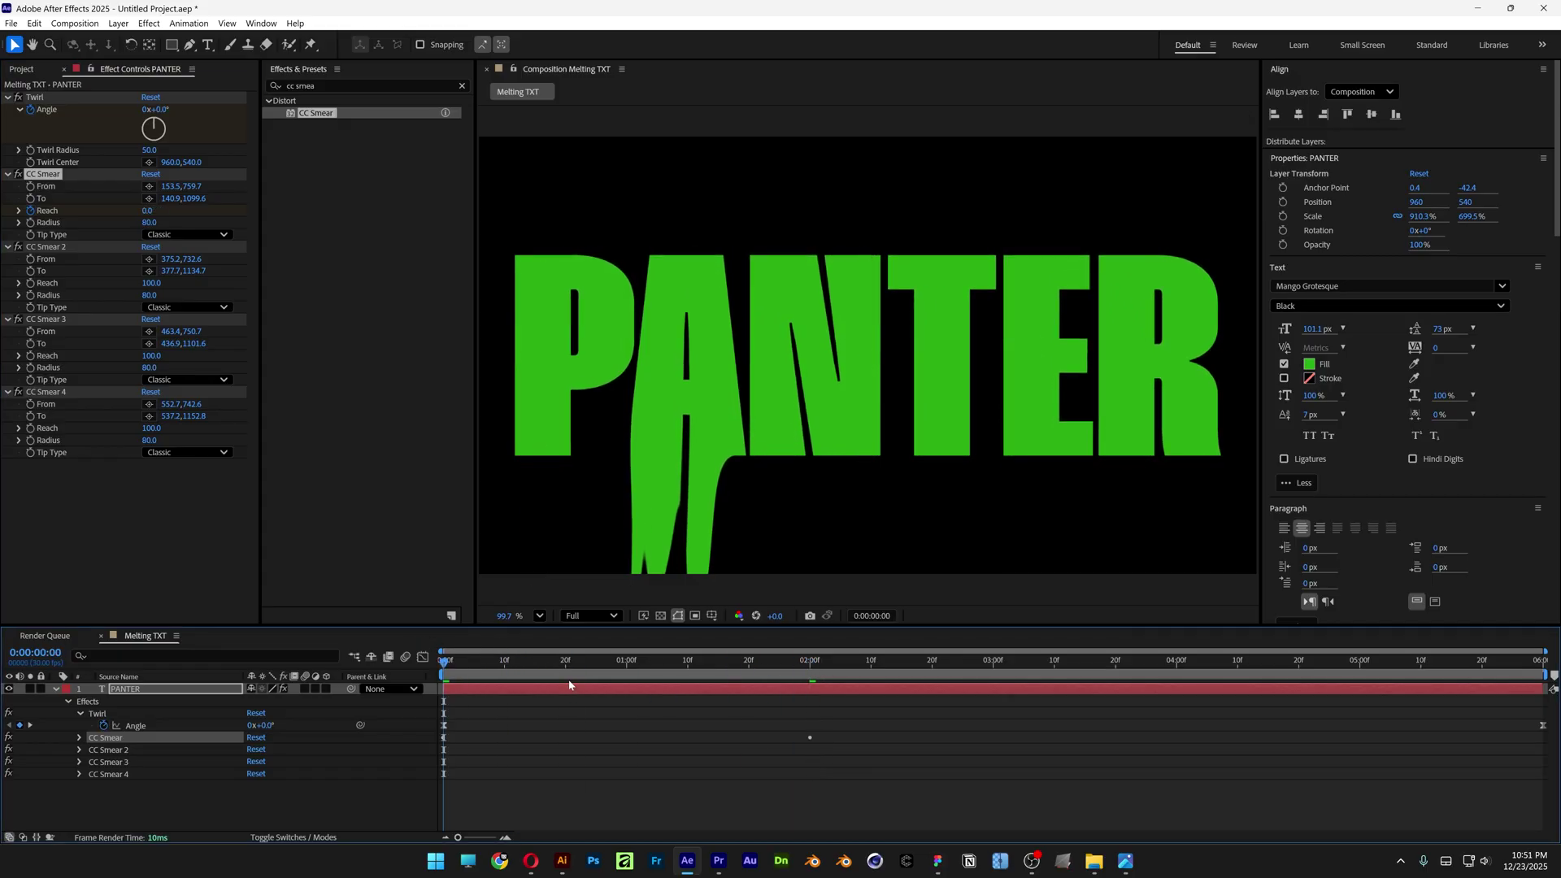
- Preview the first drip growing, then return to the composition start
key(space)
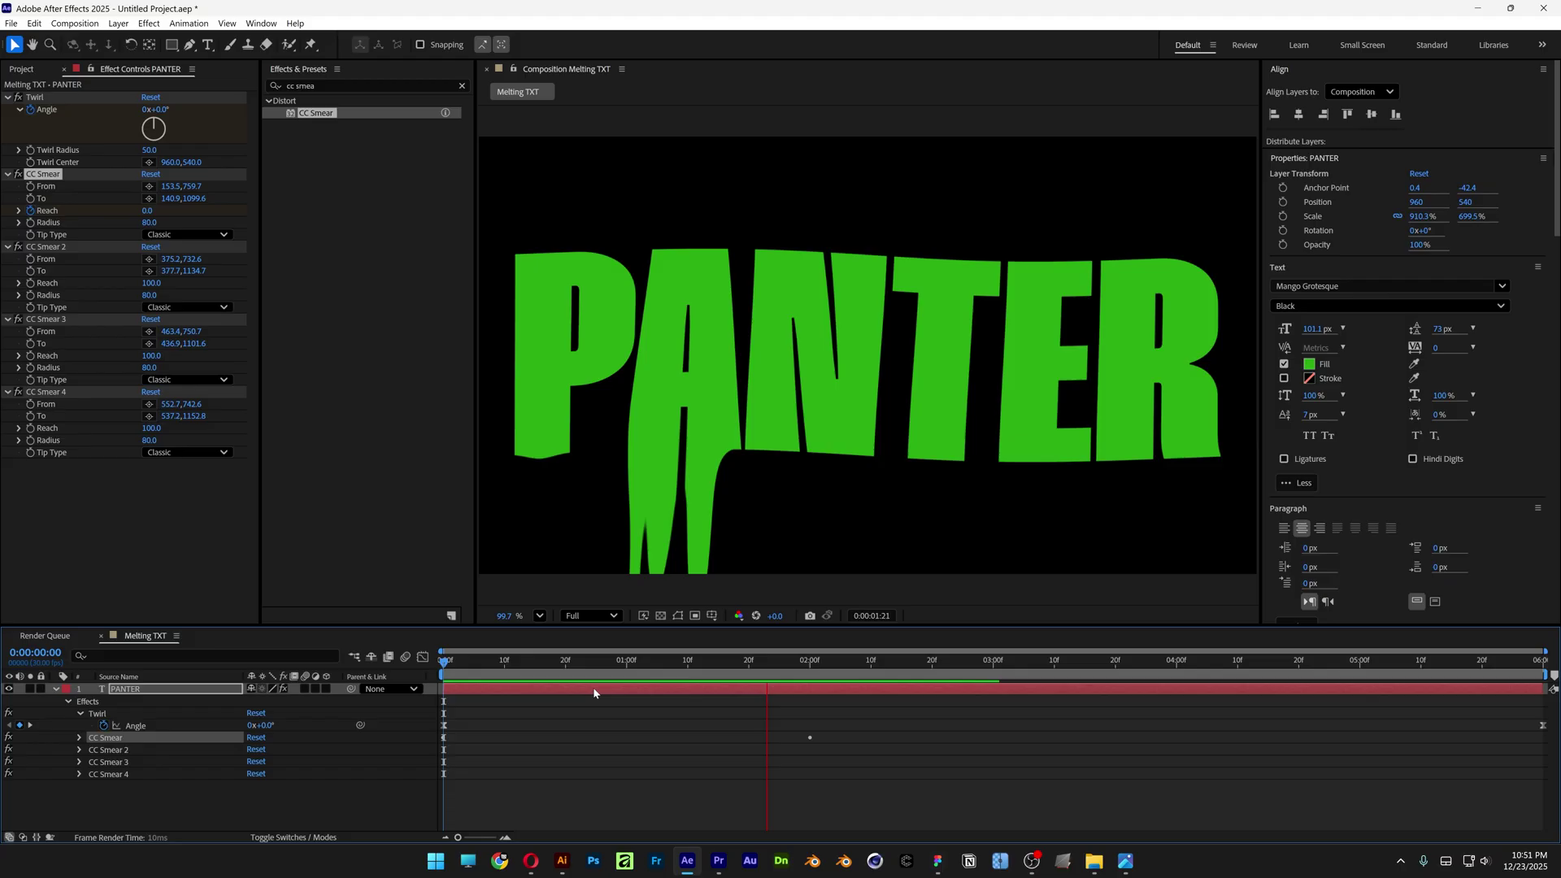
key(space)
drag(810, 667, 445, 657)
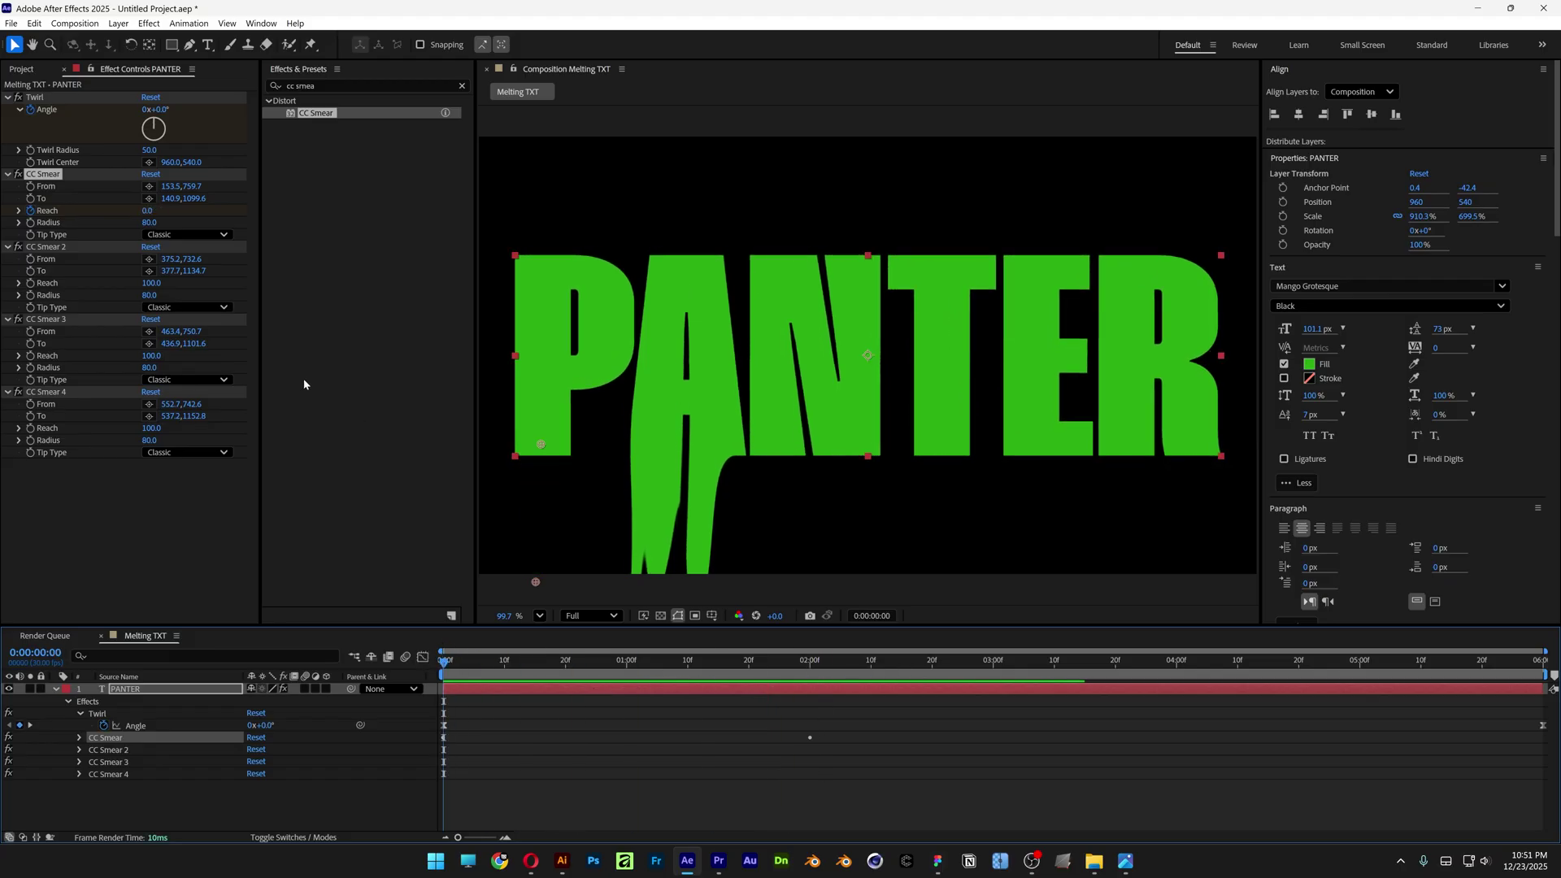
- Keyframe CC Smear 2's Reach from 0 at the start to a long drip at two seconds
click(56, 248)
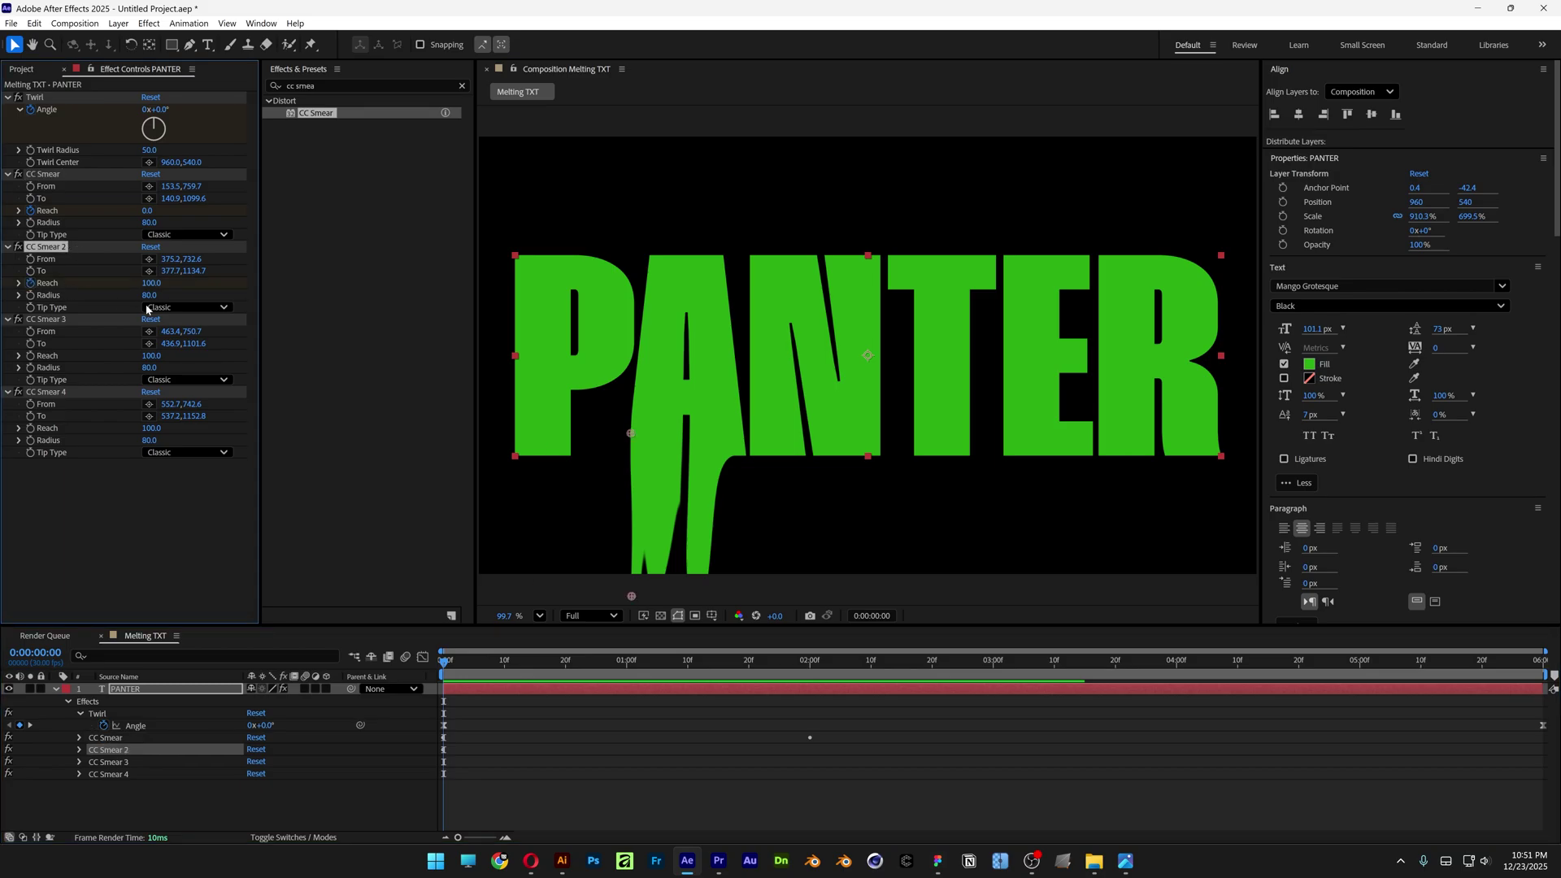
text(0)
key(Return)
click(802, 663)
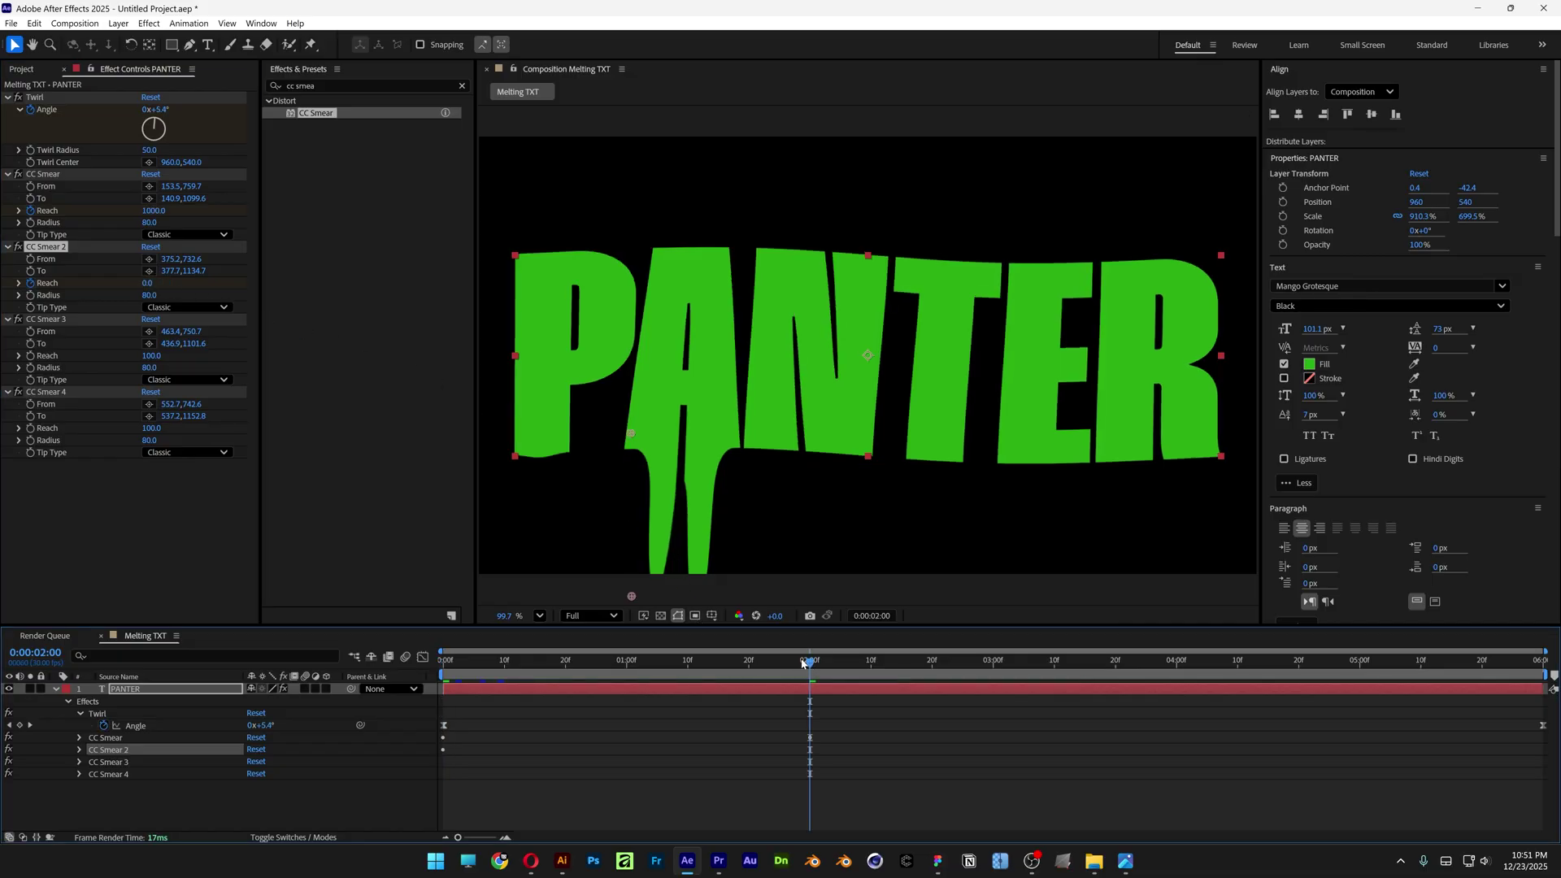
drag(147, 283, 870, 325)
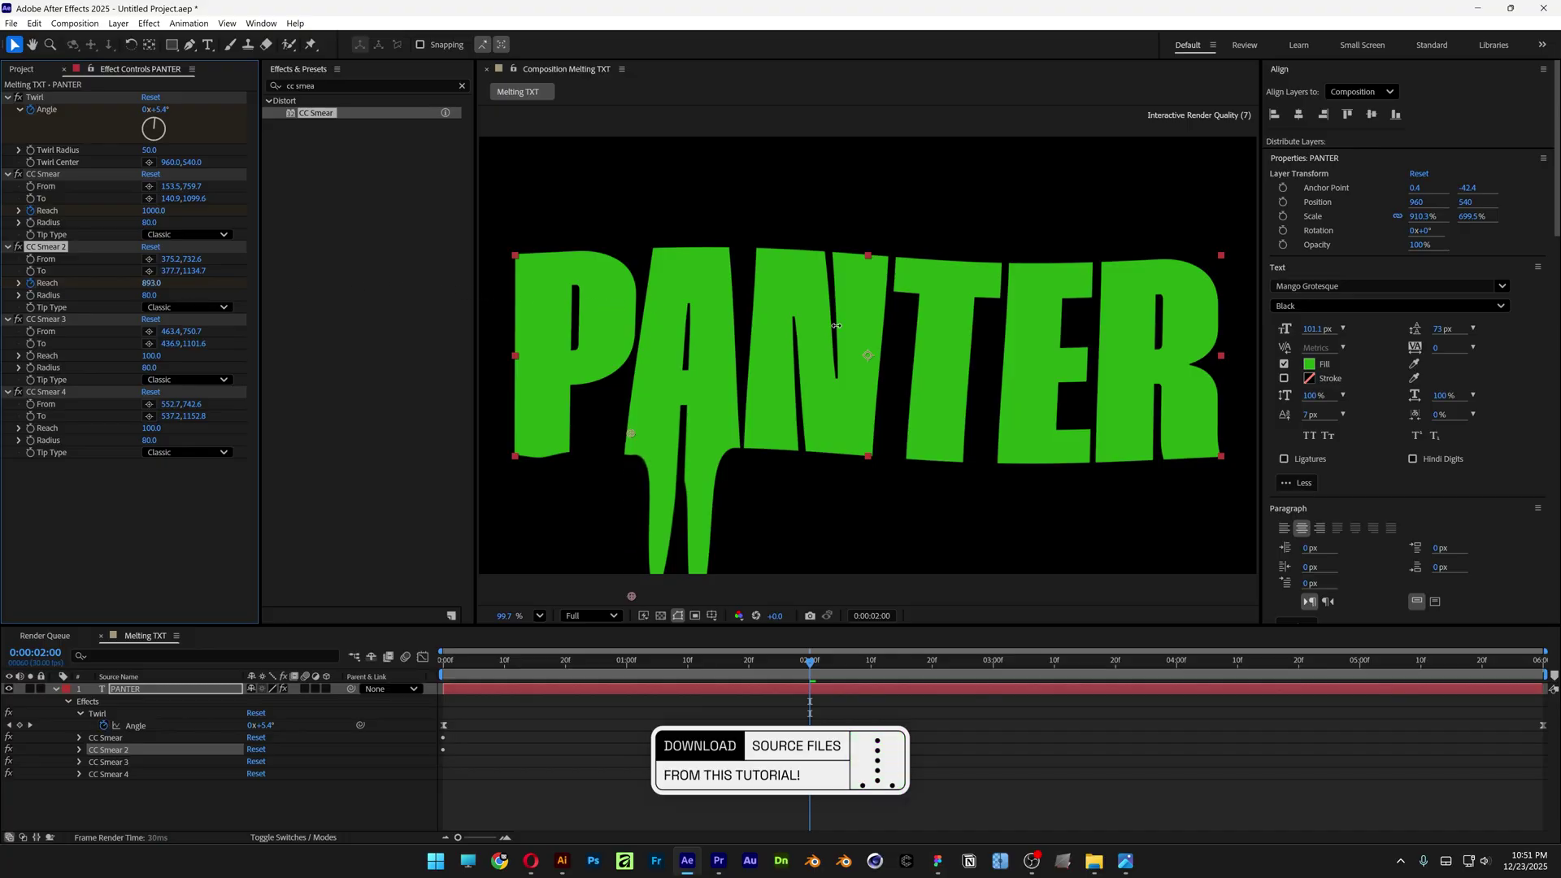
click(444, 660)
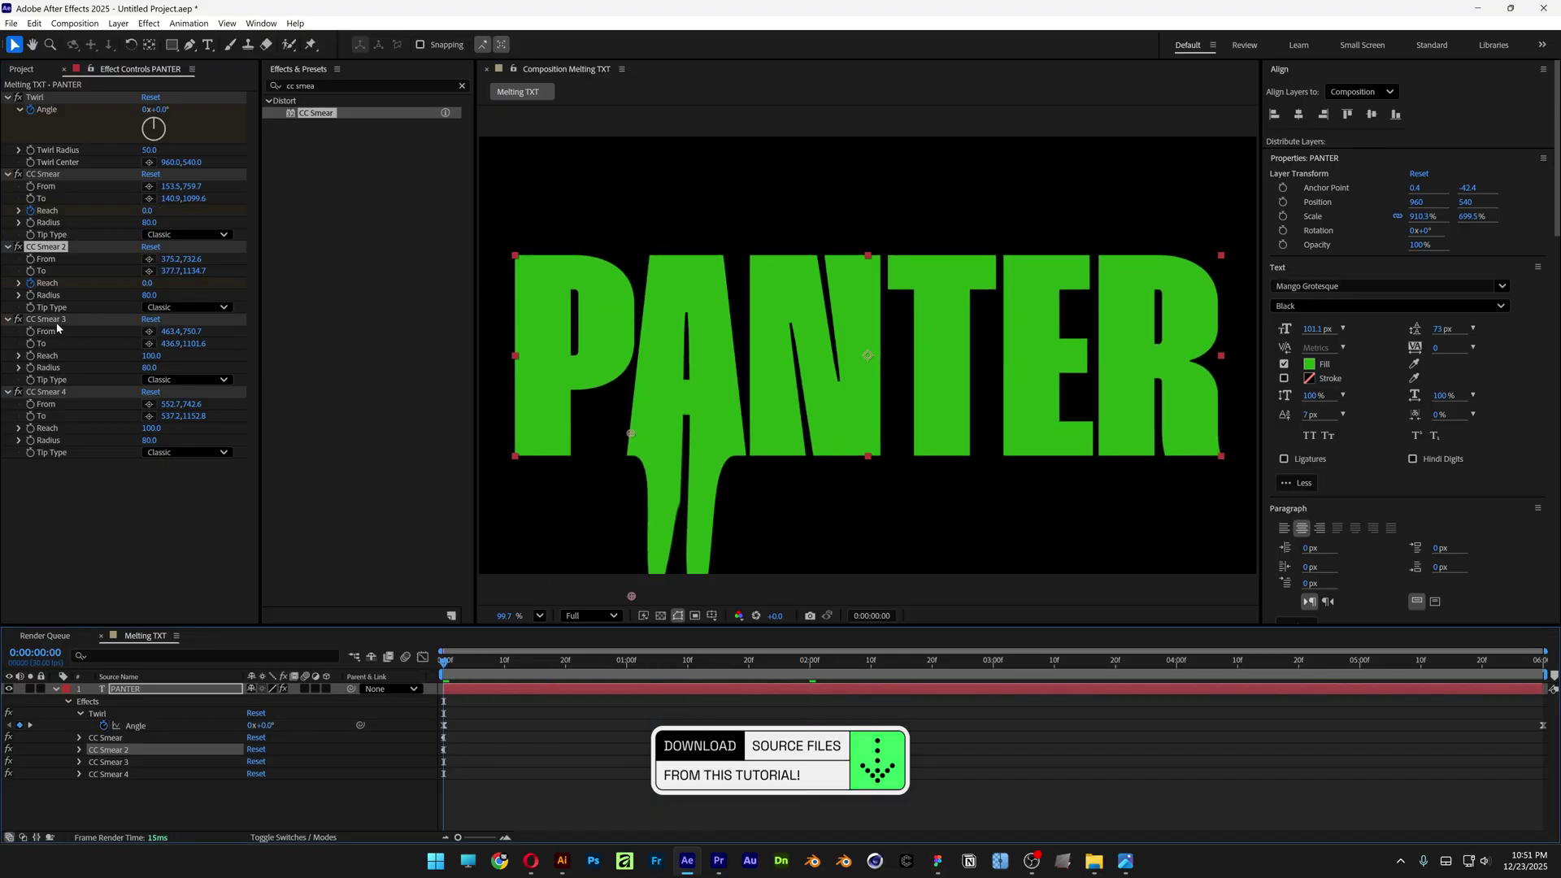
- Animate CC Smear 3 and 4 Reach the same way and preview all four drips growing
click(46, 391)
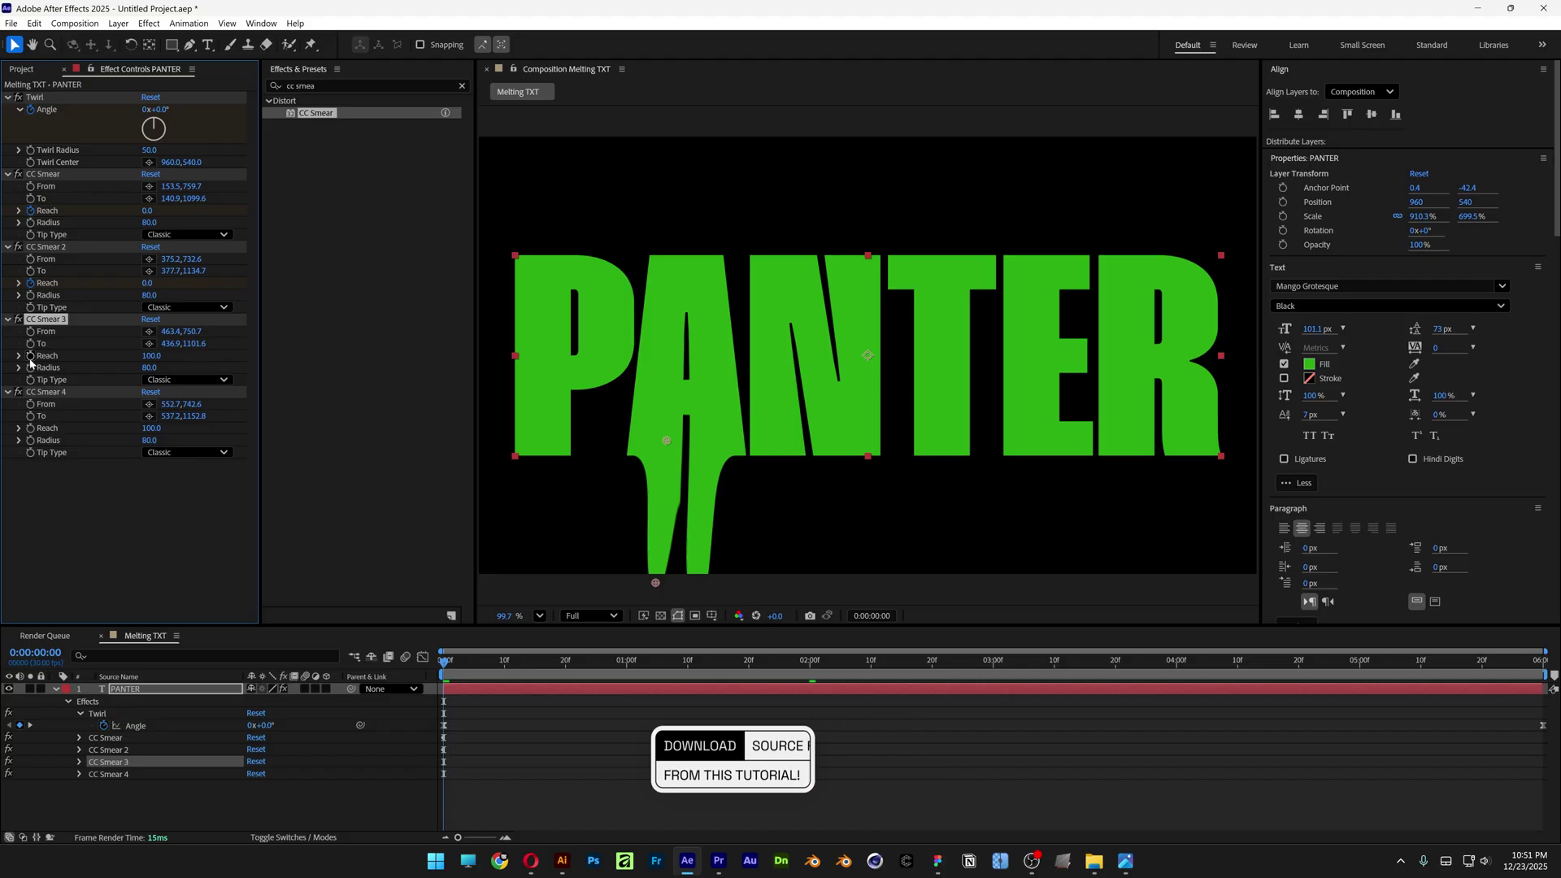
click(812, 663)
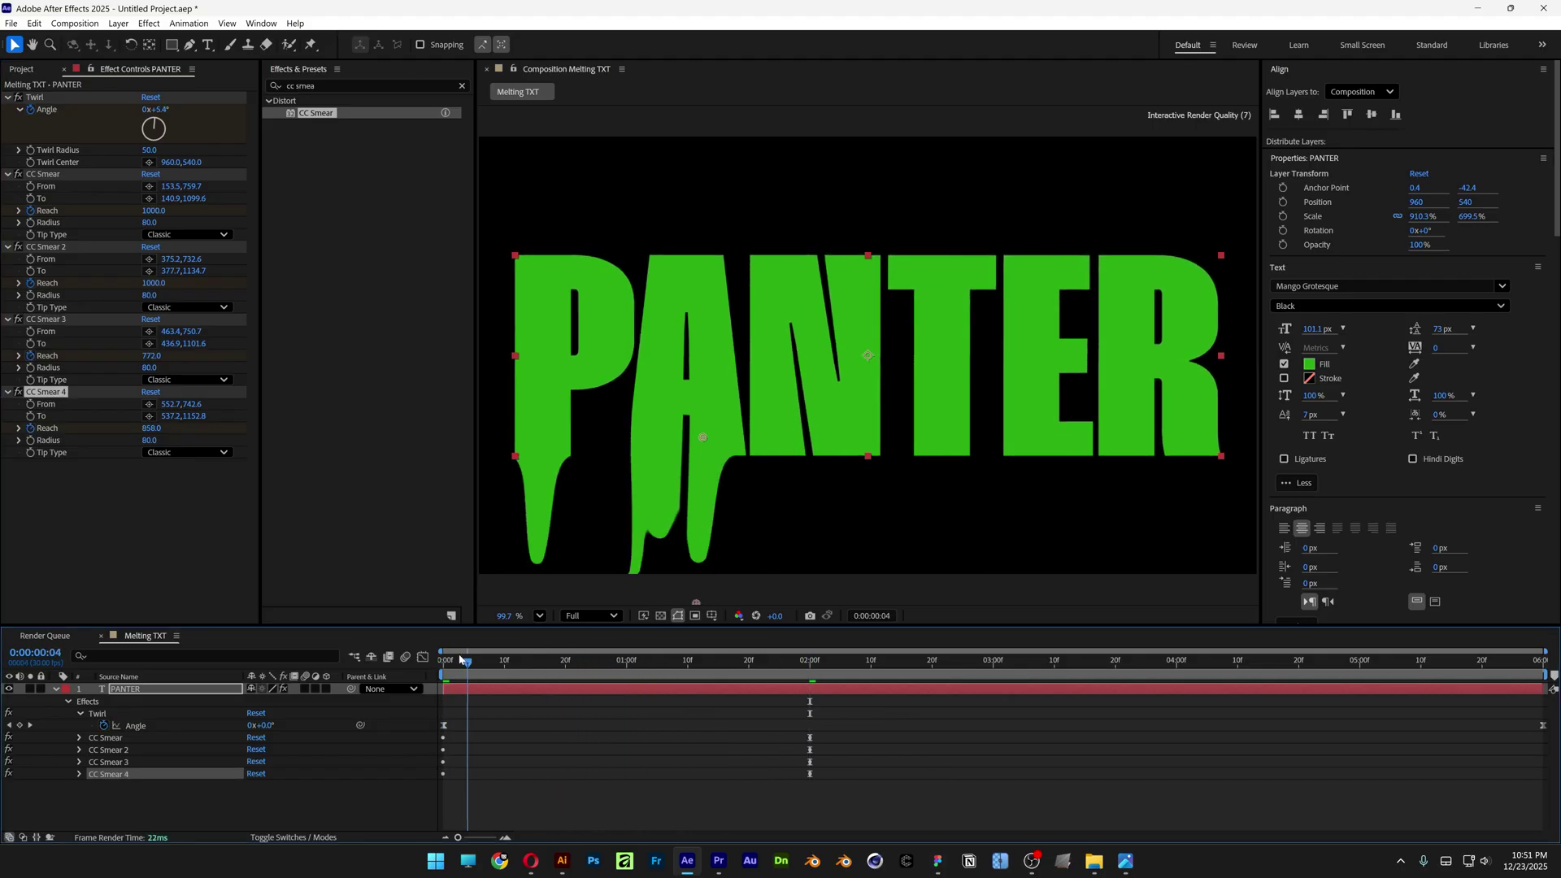
key(Home)
key(space)
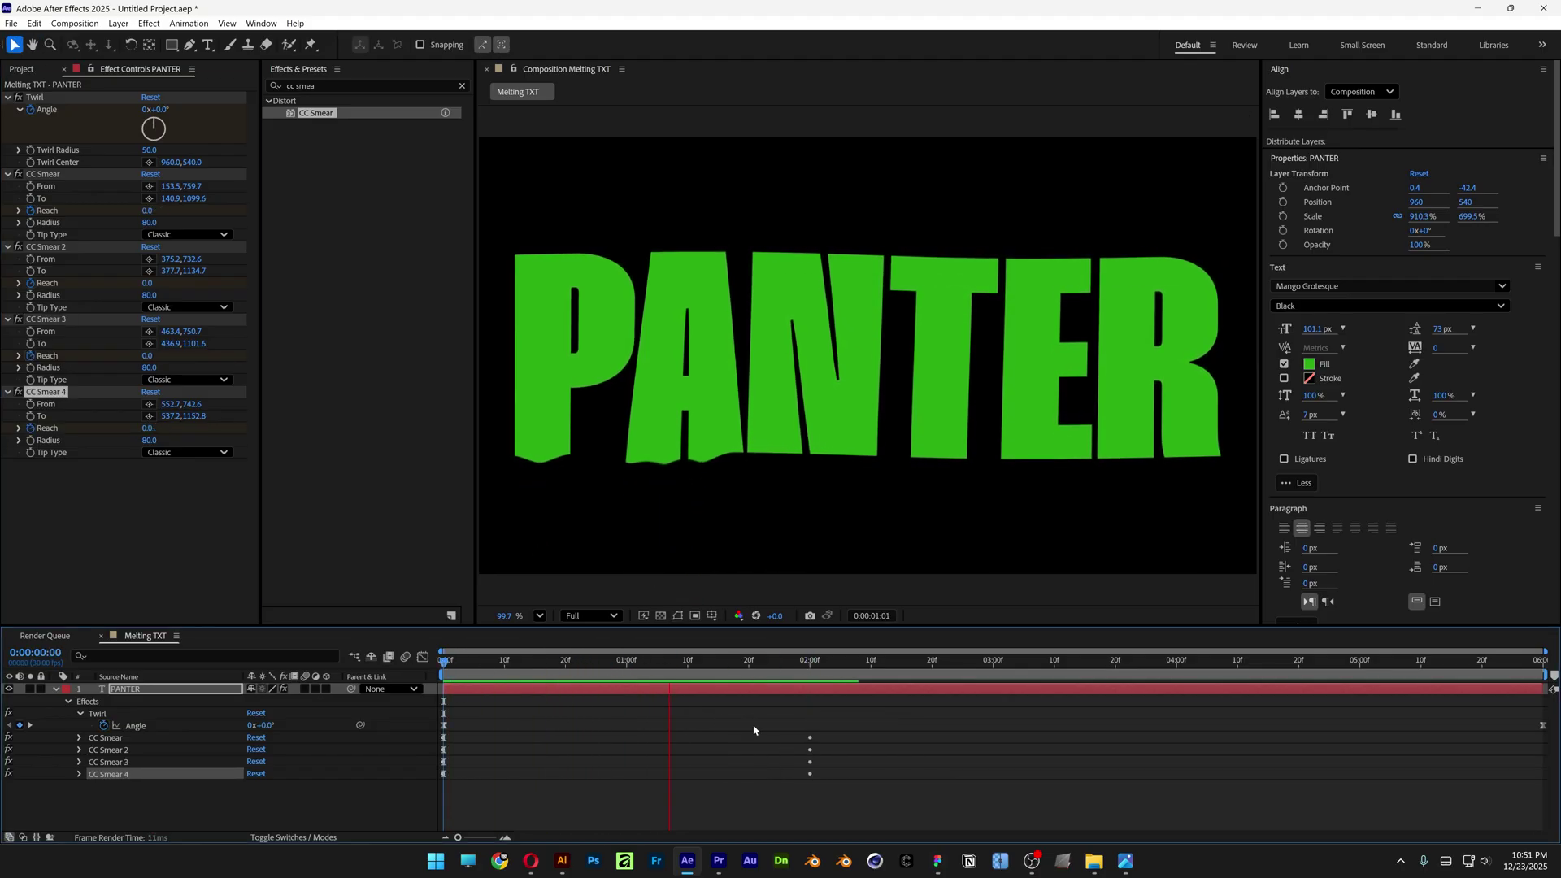
drag(837, 665, 486, 667)
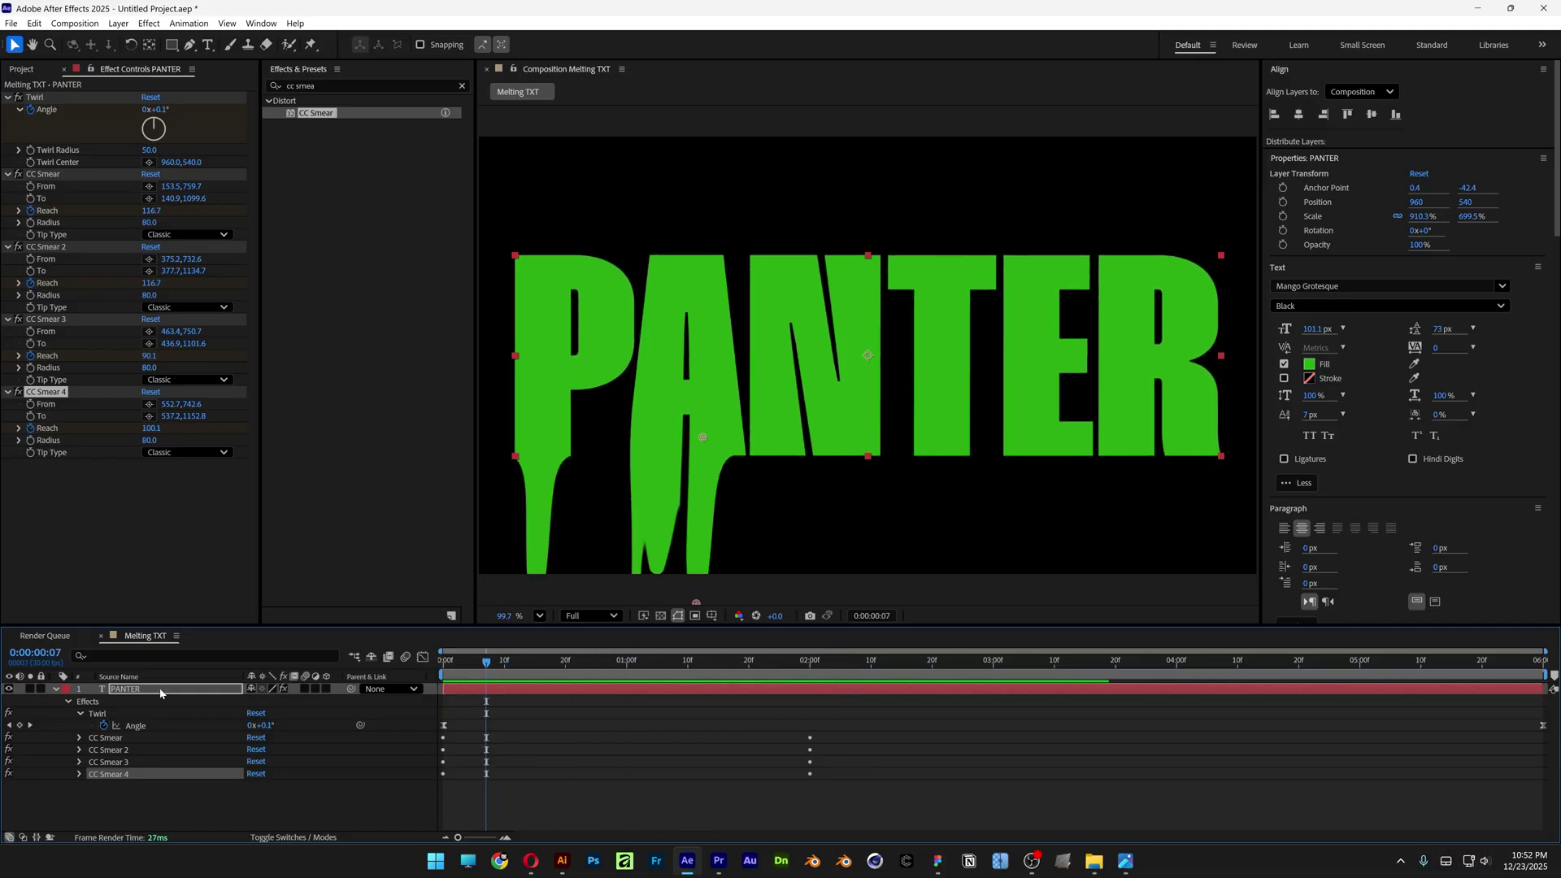
- Show only the PANTER layer's keyframed properties and select all four Reach keyframe pairs
click(160, 692)
key(e)
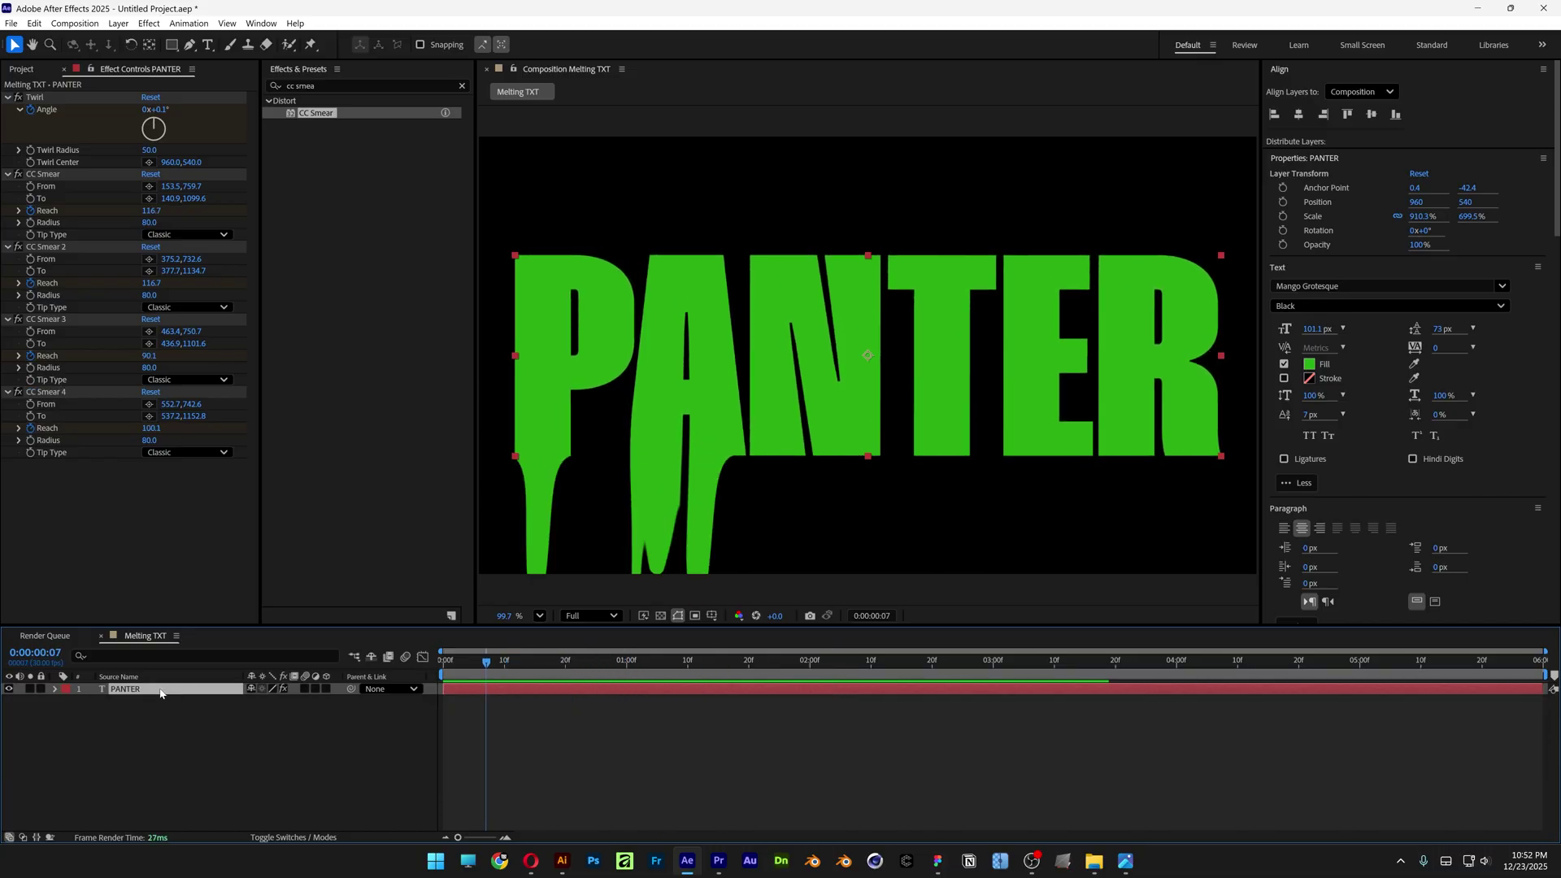
key(u)
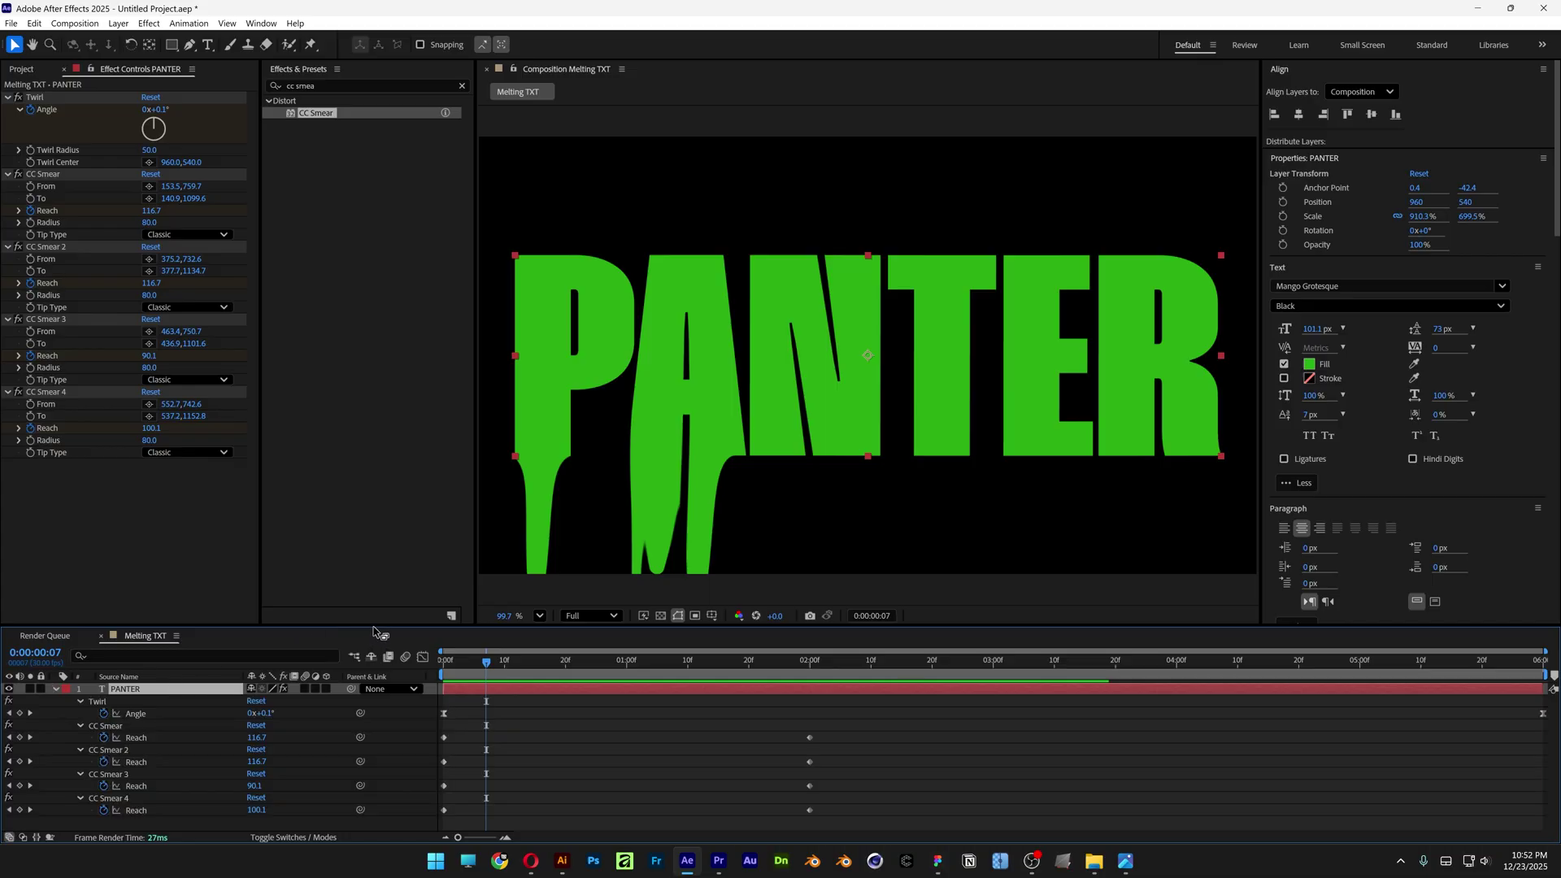
drag(376, 631, 375, 542)
drag(948, 777, 436, 644)
- Apply Easy Ease to the selected Reach keyframes
right_click(812, 676)
mouse_move(943, 664)
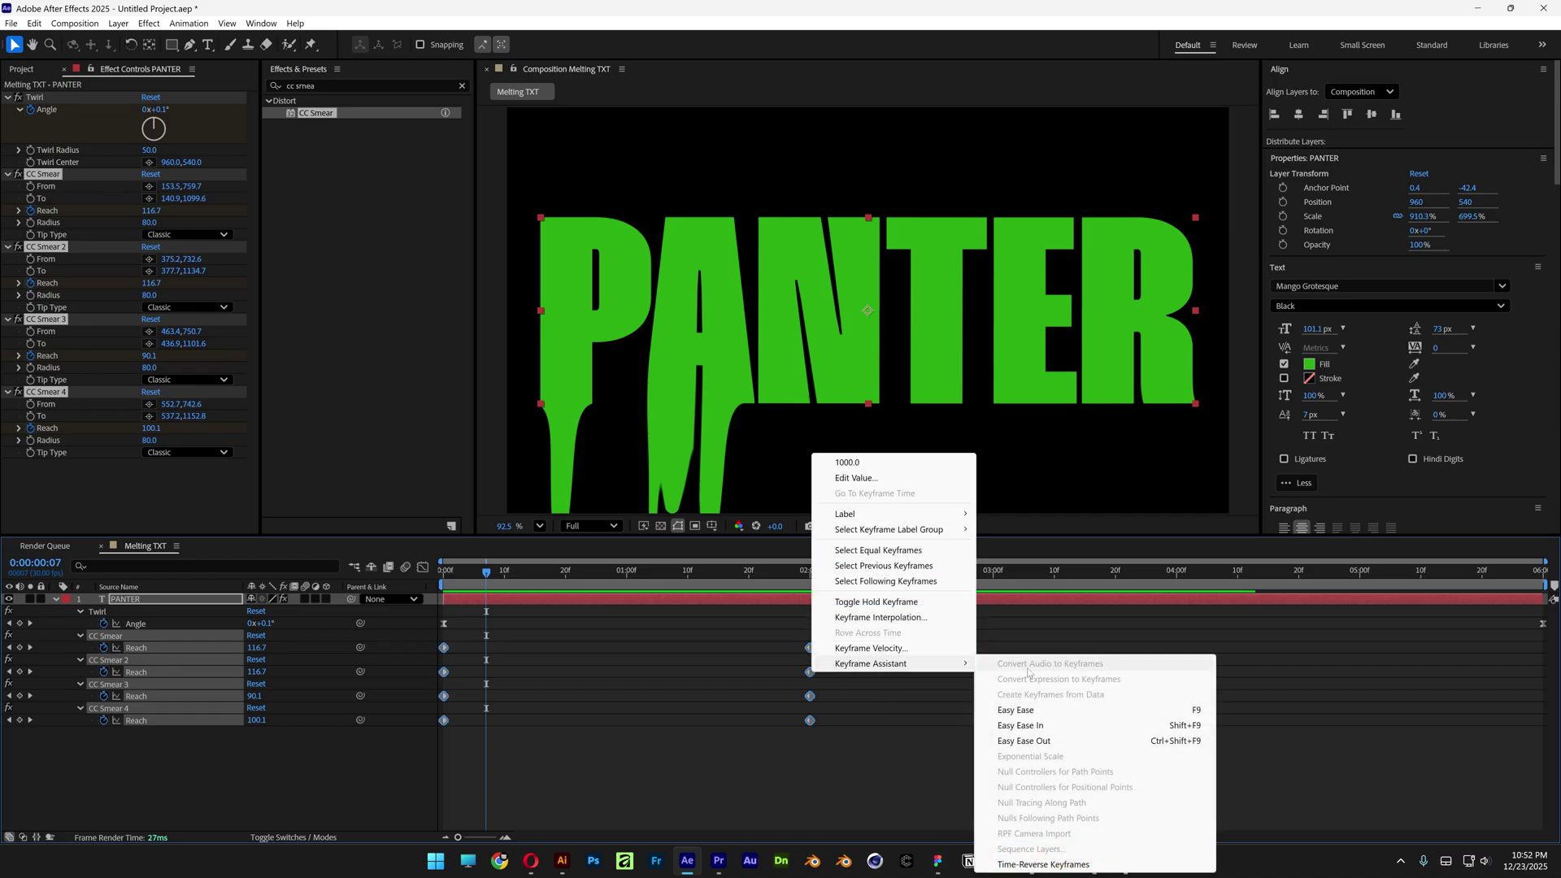
click(1044, 710)
- Preview the eased drips, then start an expression on the first CC Smear's Reach
key(space)
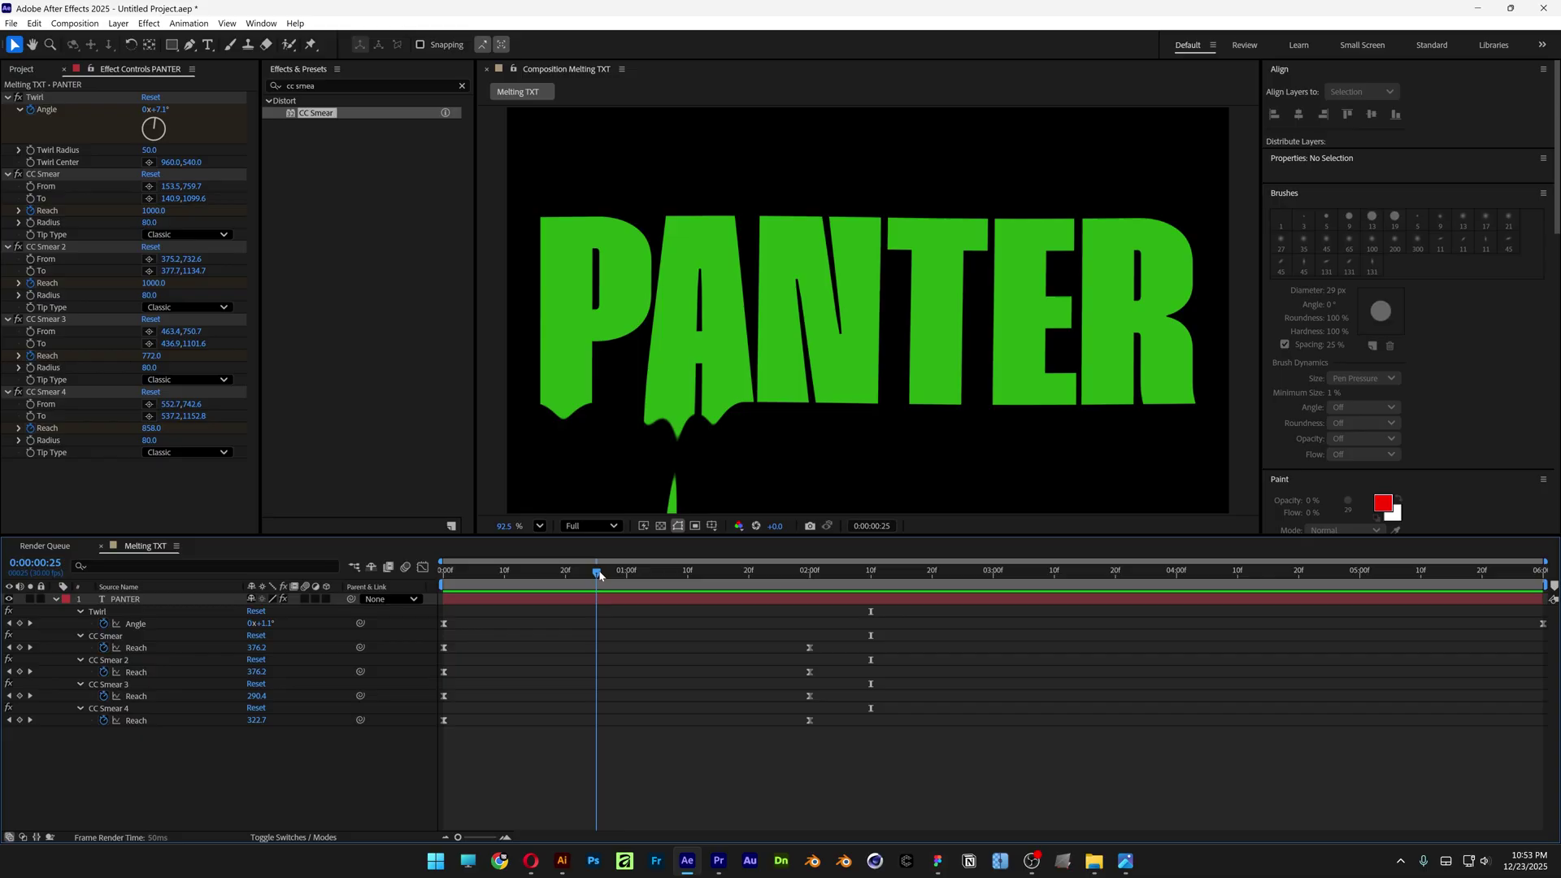
click(111, 640)
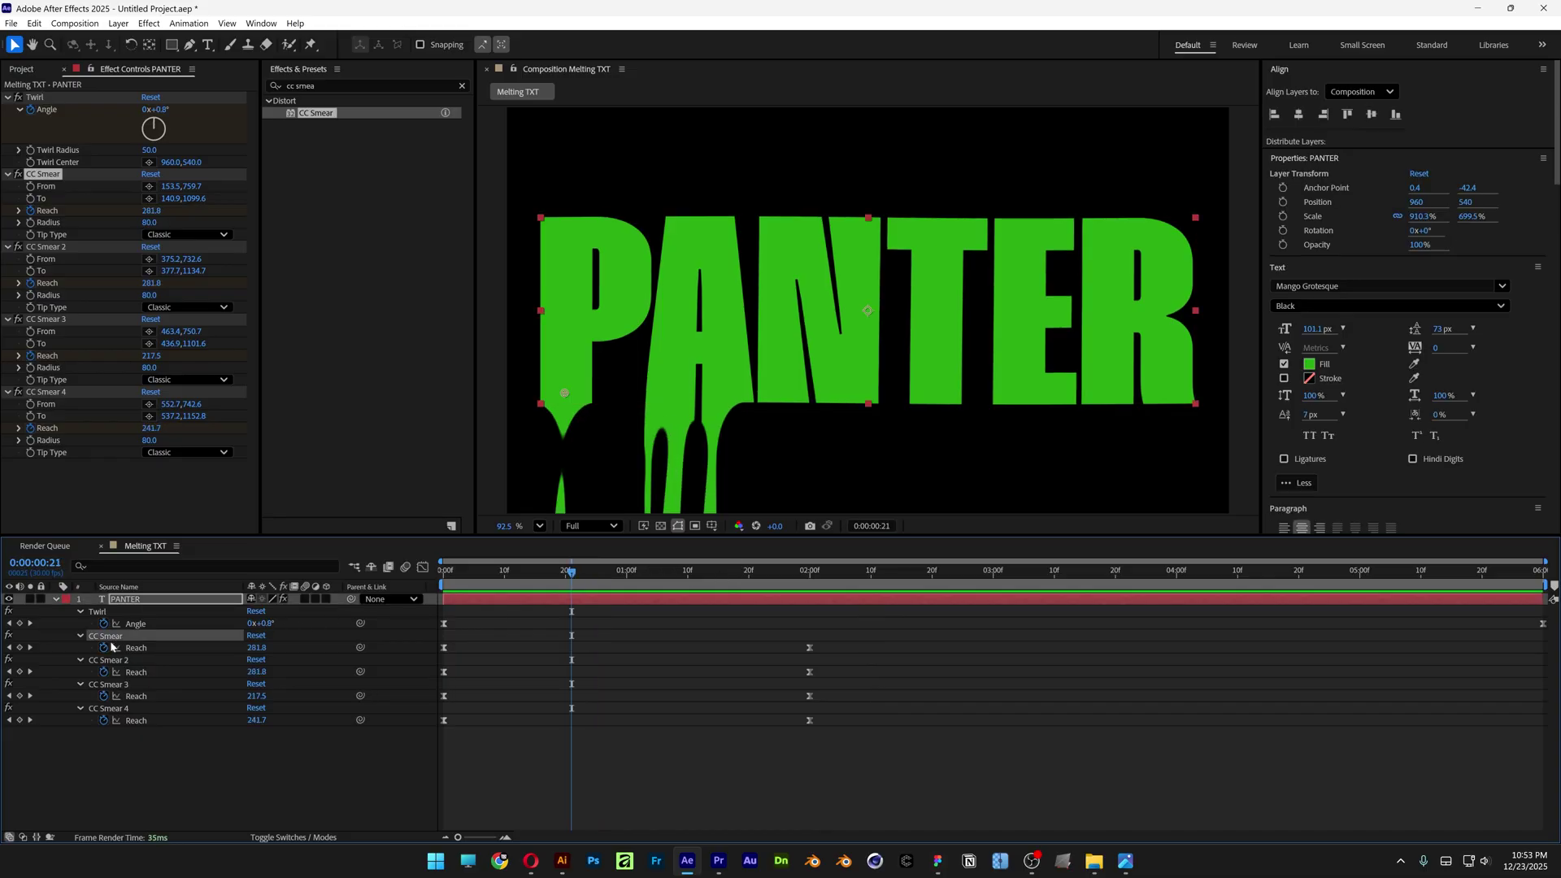
alt+click(104, 647)
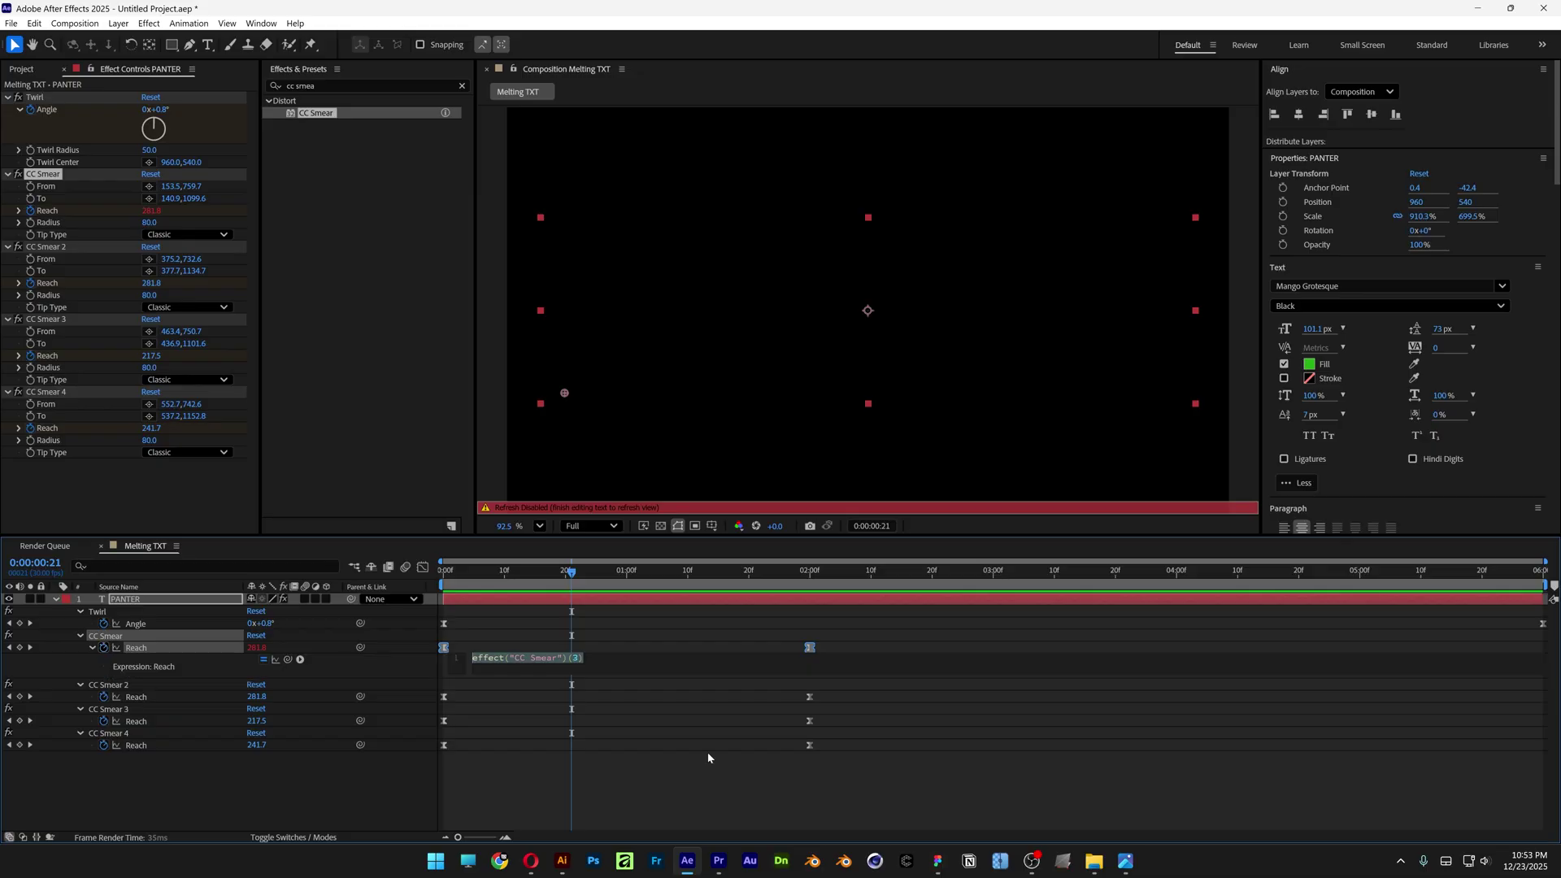
- Give the first CC Smear's Reach a loopOut() expression
text(loopOut())
click(686, 780)
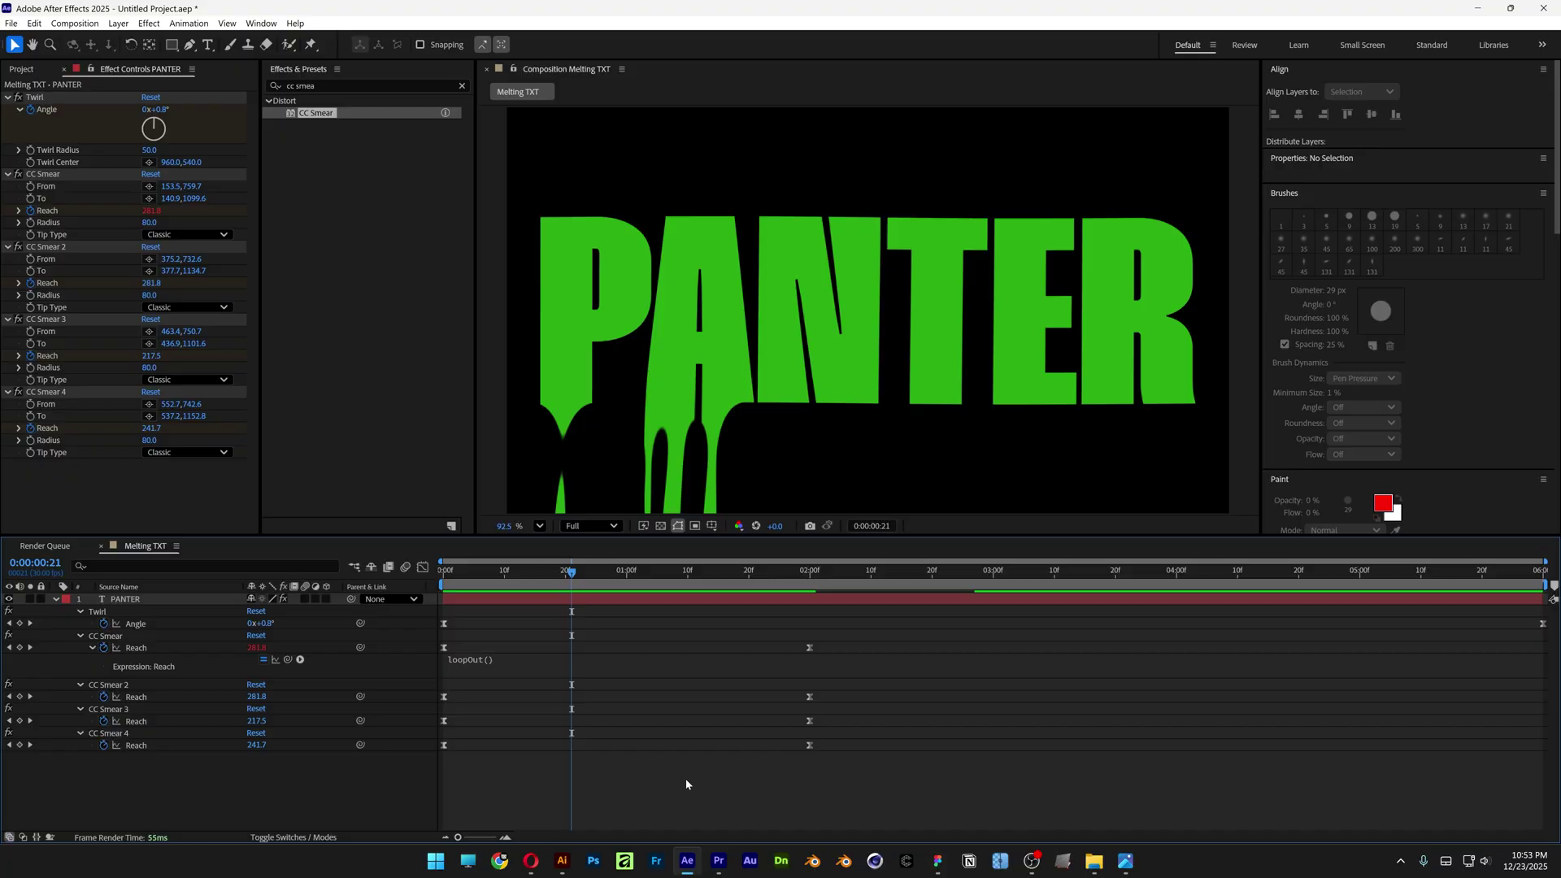
click(494, 667)
key(ctrl+c)
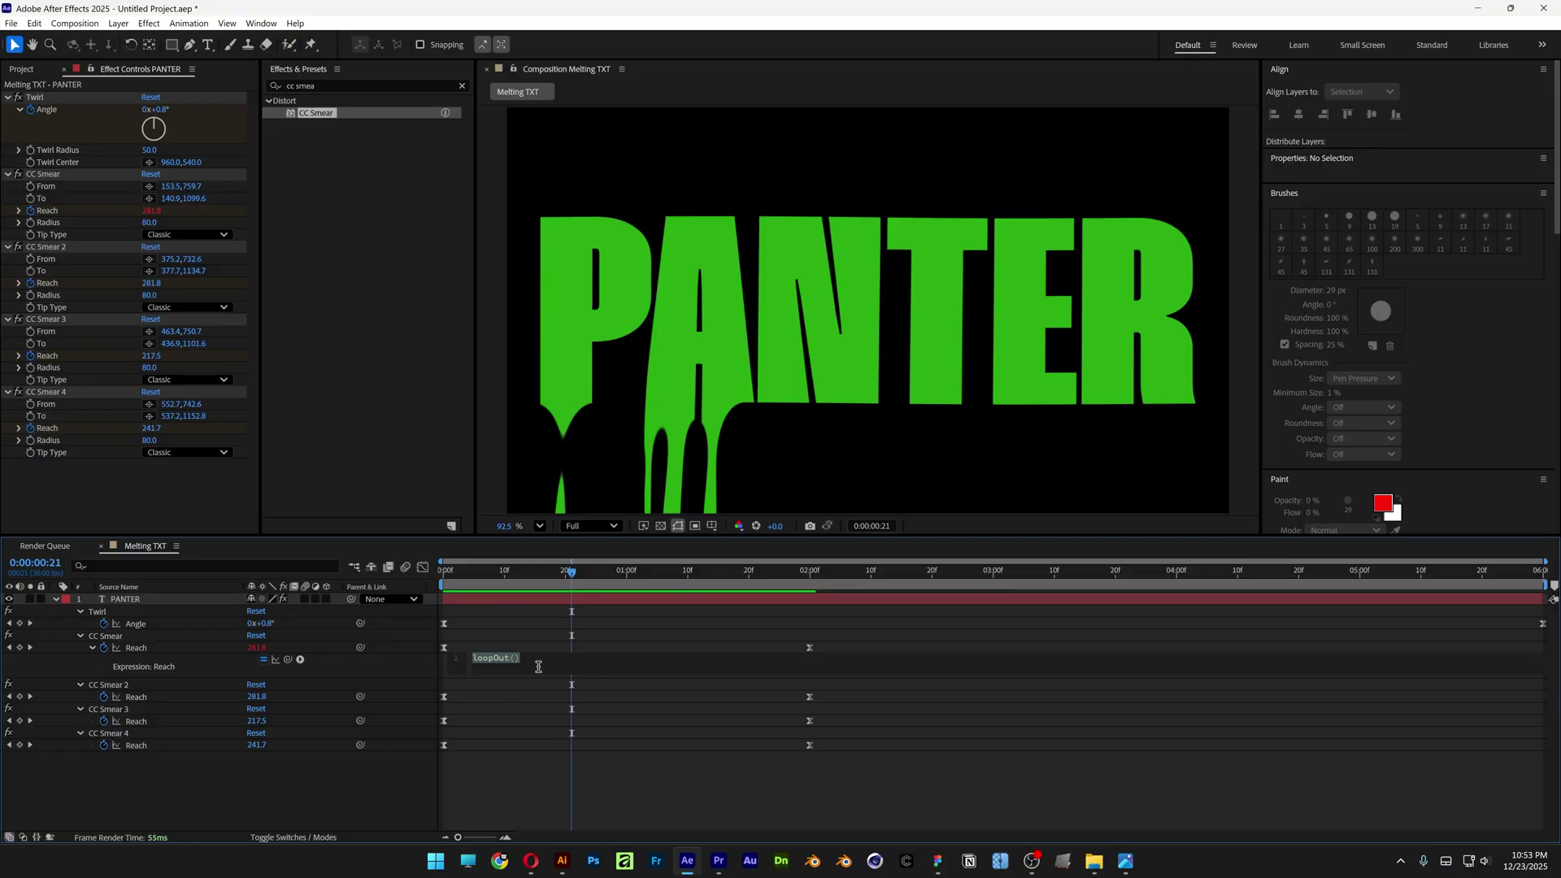
click(561, 801)
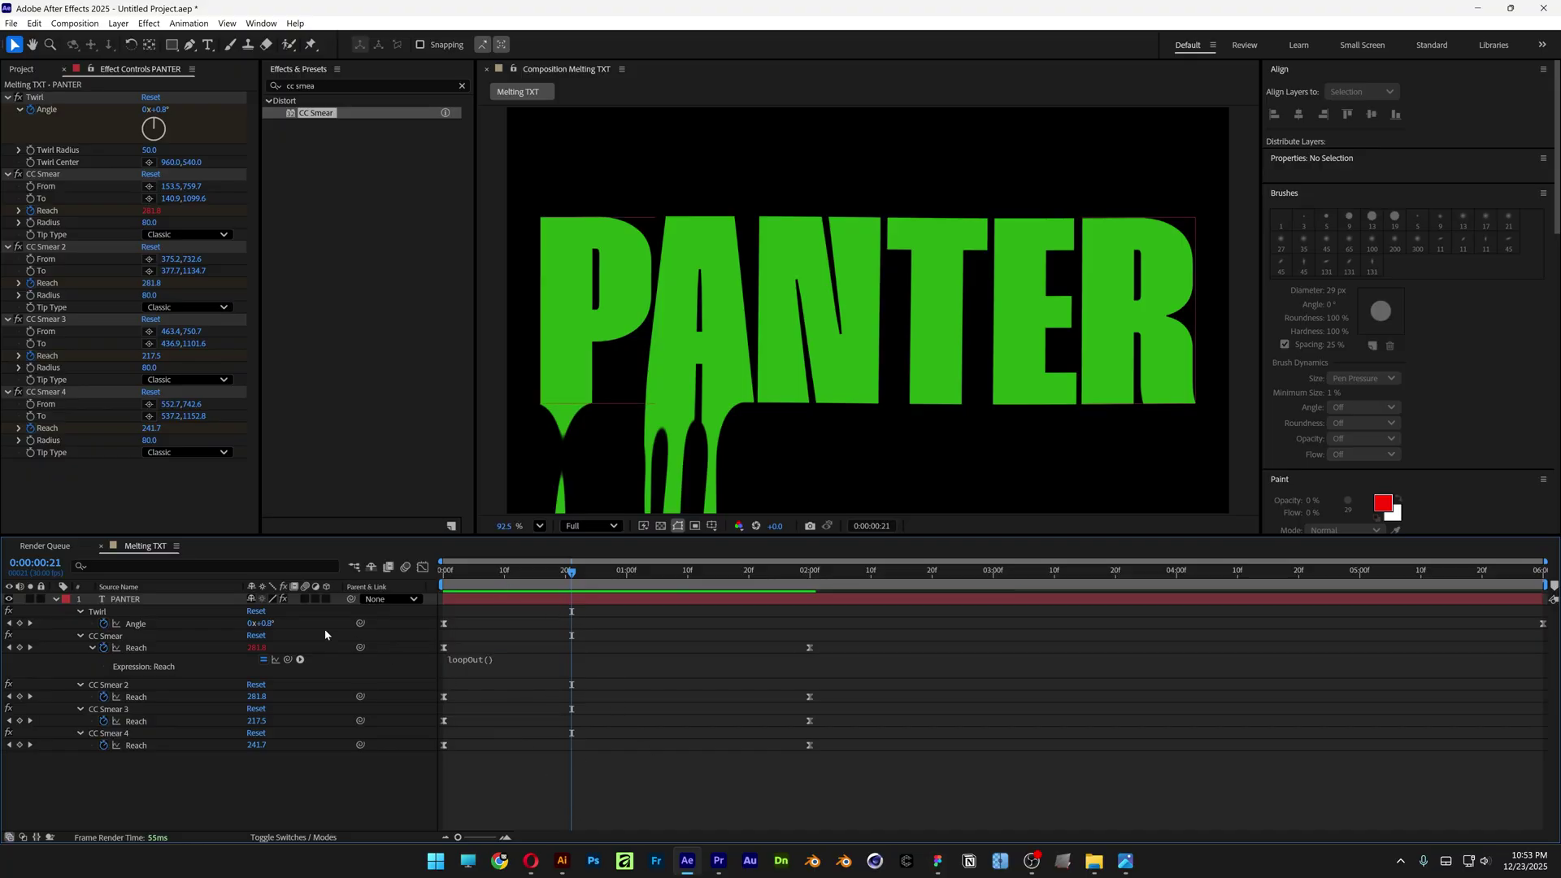
- Paste loopOut() into the Reach expressions of CC Smear 2, 4 and 3, then preview
alt+click(103, 698)
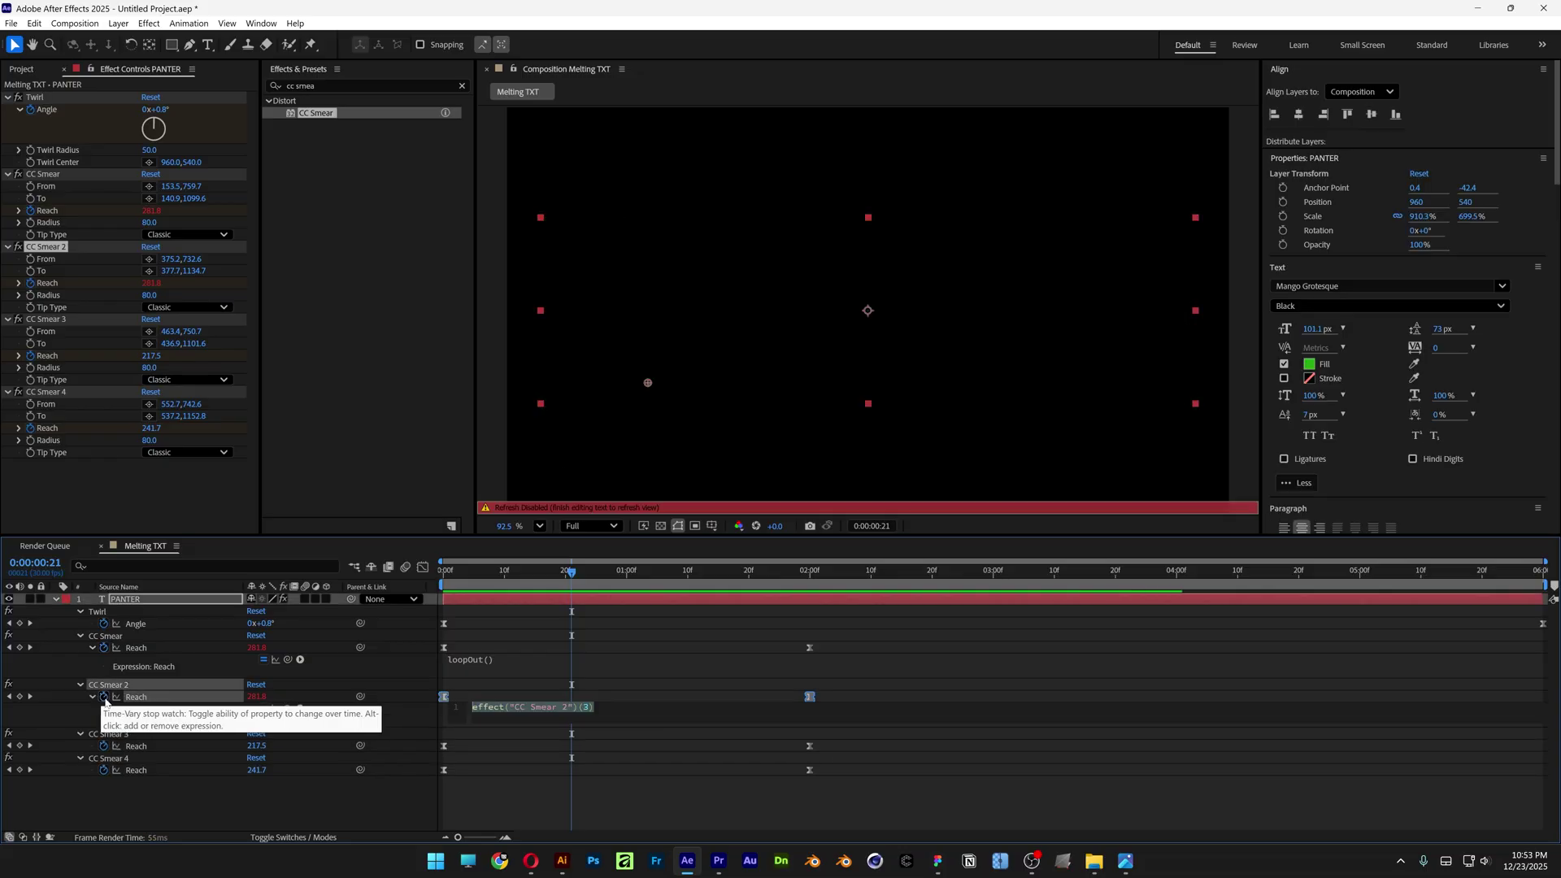
key(ctrl+v)
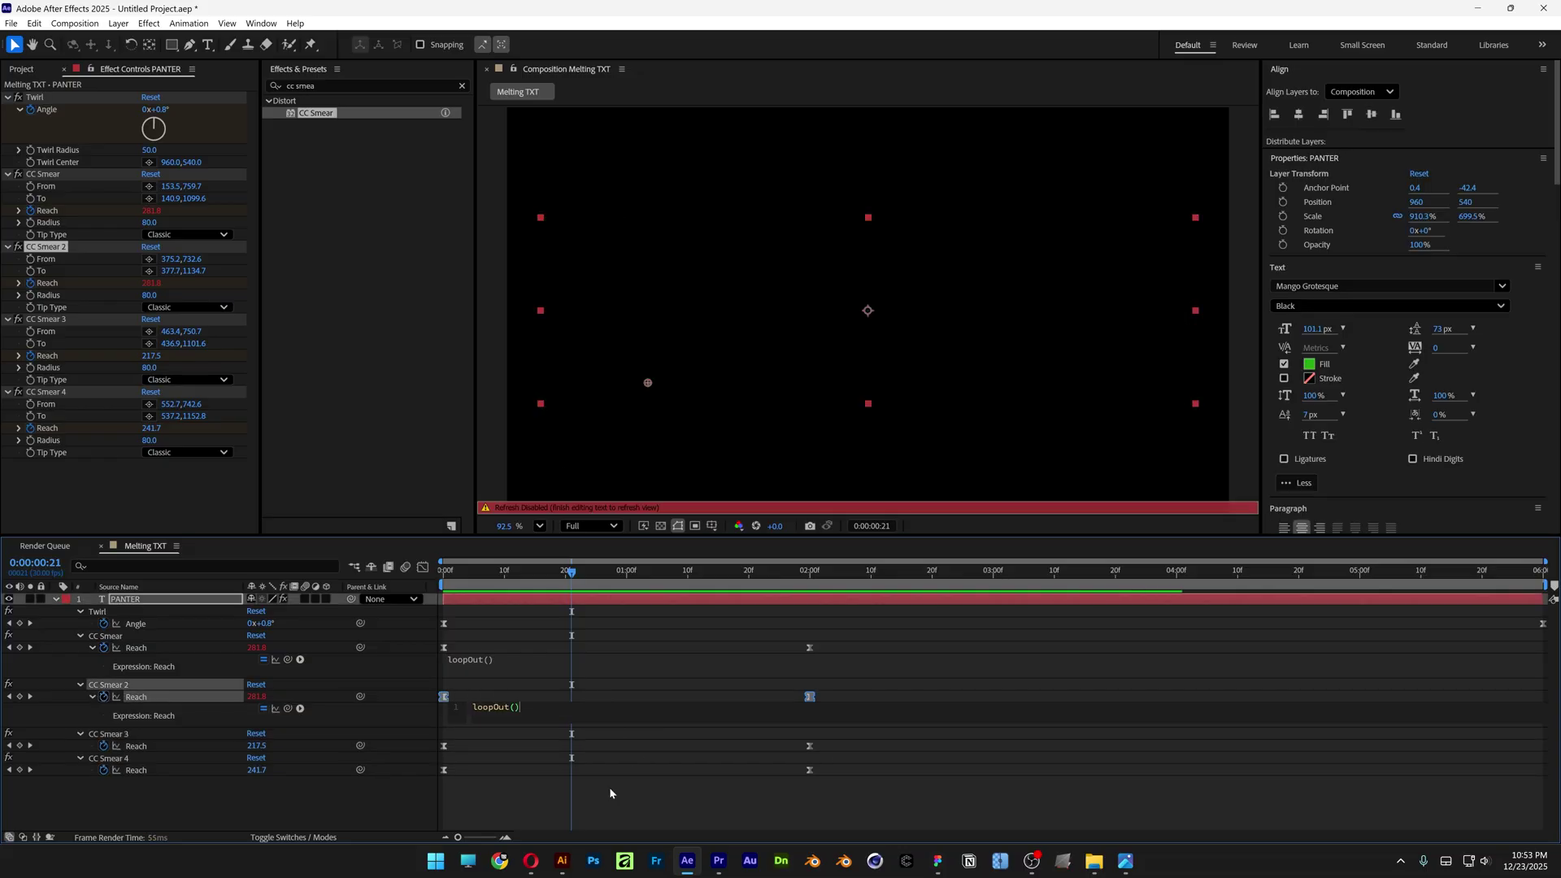
click(574, 806)
alt+click(103, 769)
key(ctrl+v)
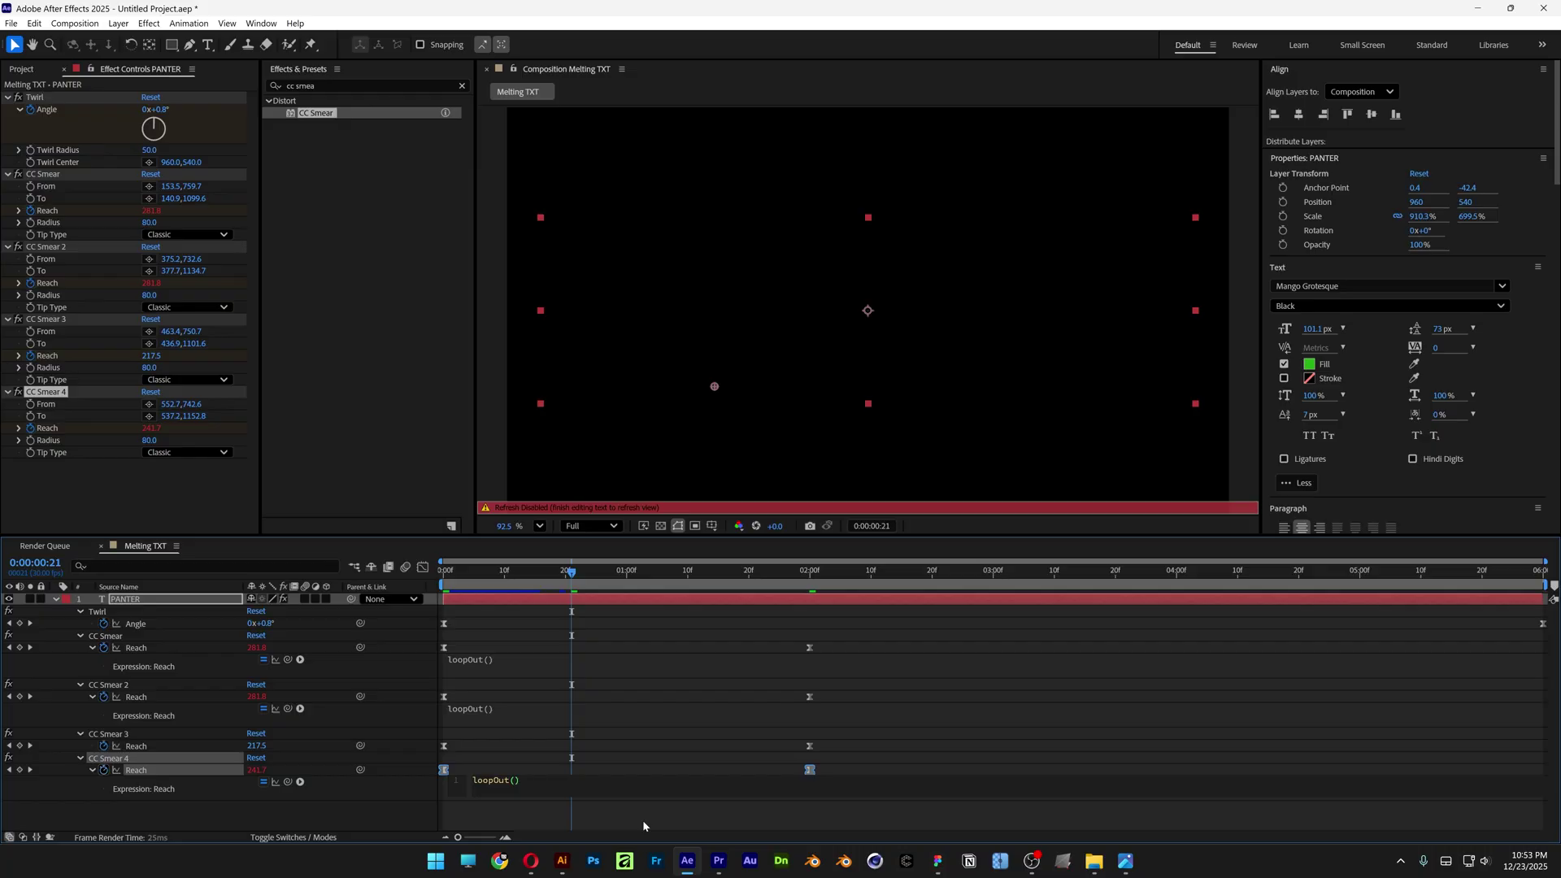
click(646, 827)
alt+click(103, 745)
key(ctrl+v)
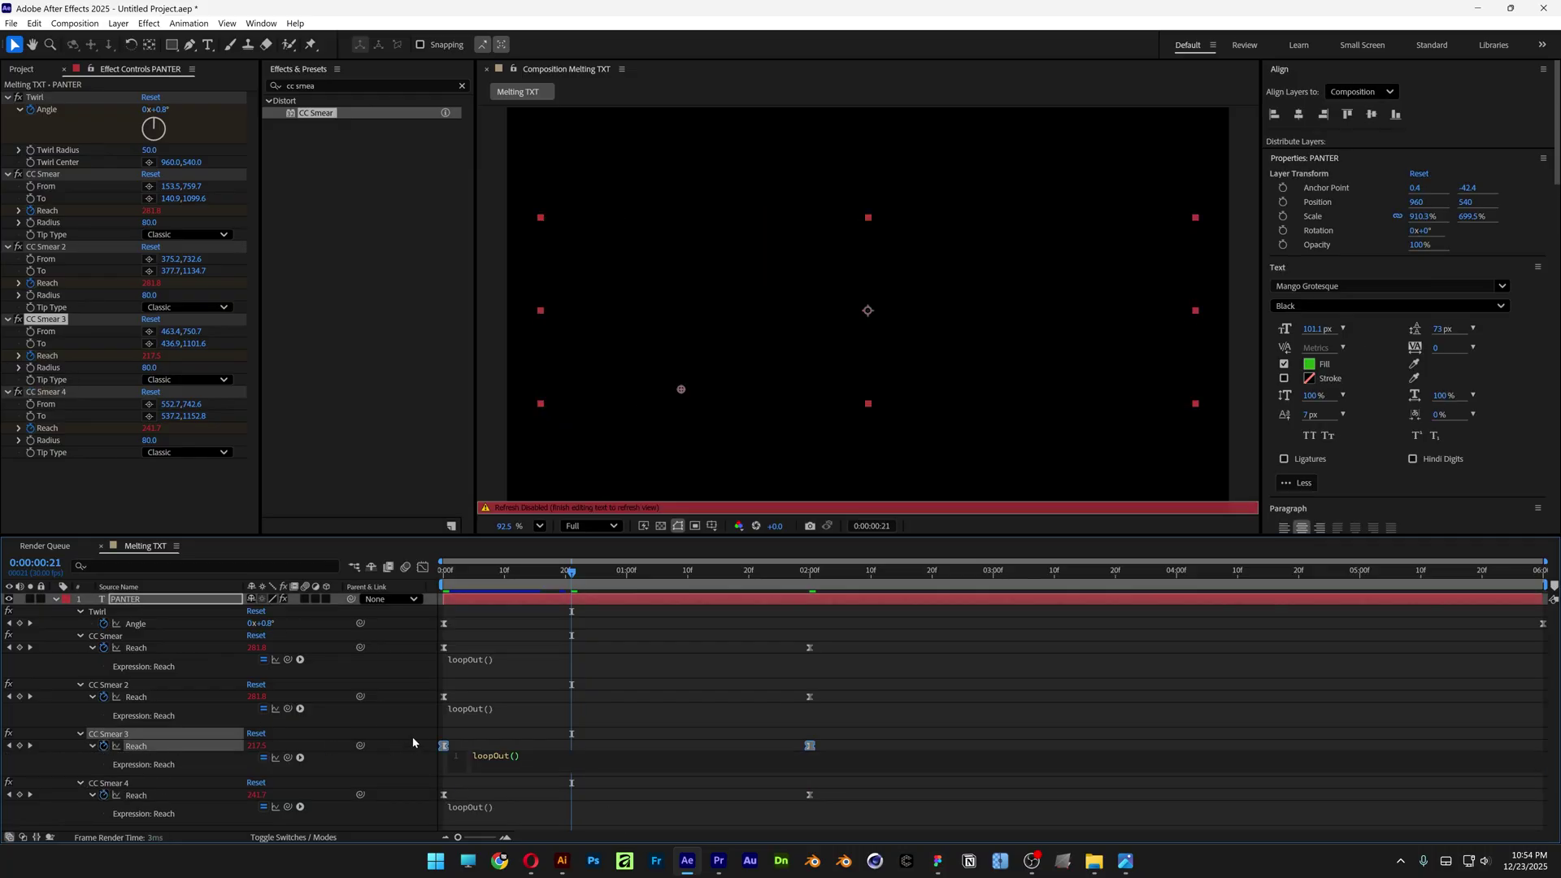
click(729, 810)
key(space)
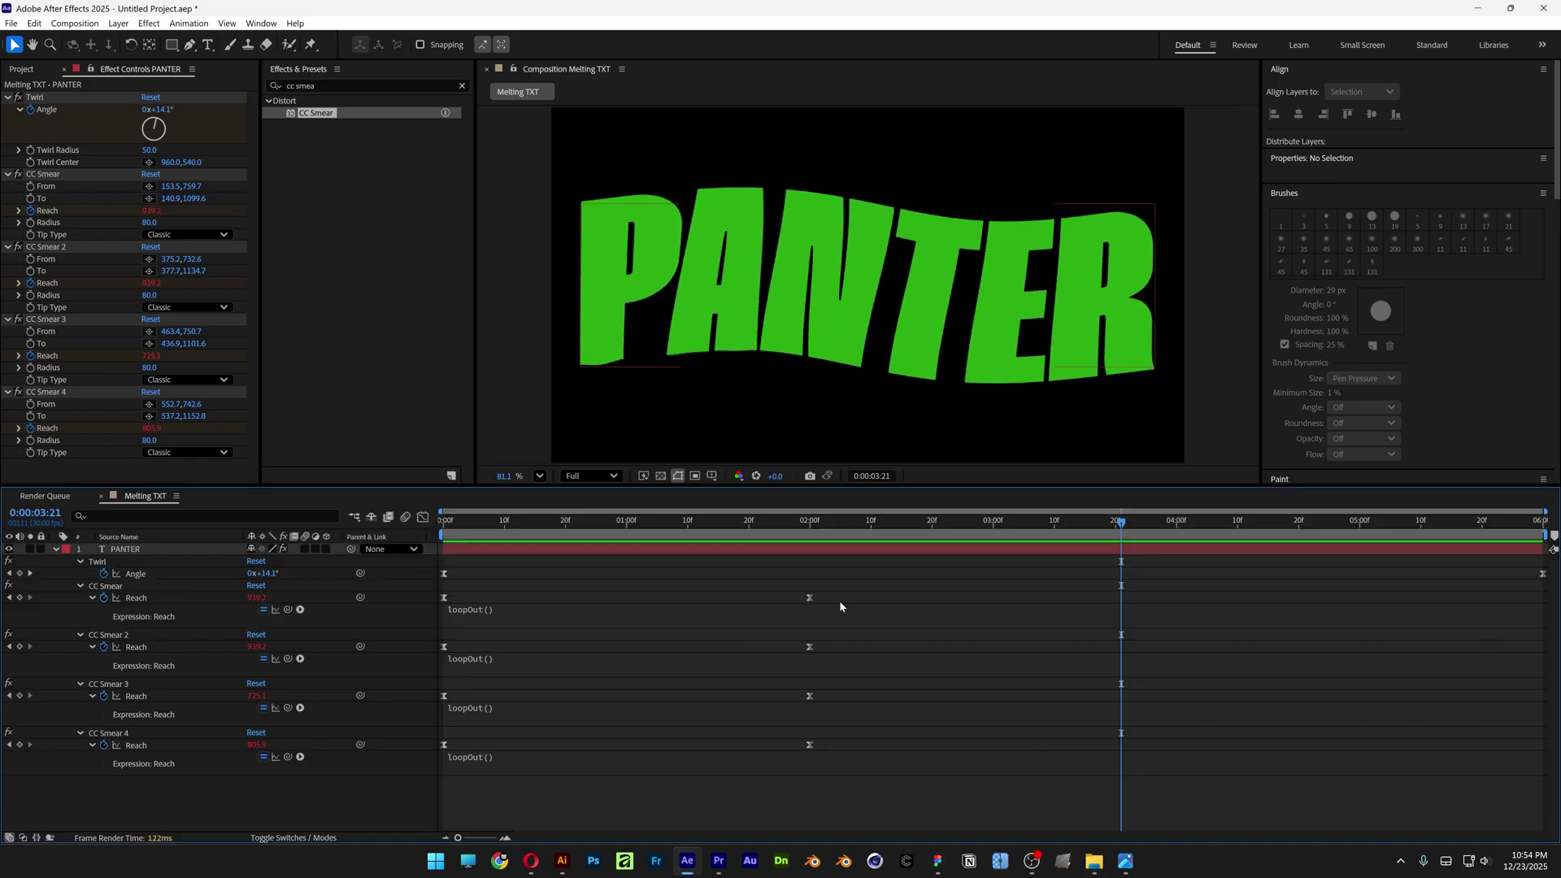
- Shift CC Smear 2's Reach keyframes later and spread its second keyframe further out
mouse_move(826, 642)
mouse_down()
mouse_move(436, 649)
mouse_move(582, 646)
mouse_up()
click(938, 648)
drag(938, 647, 1035, 647)
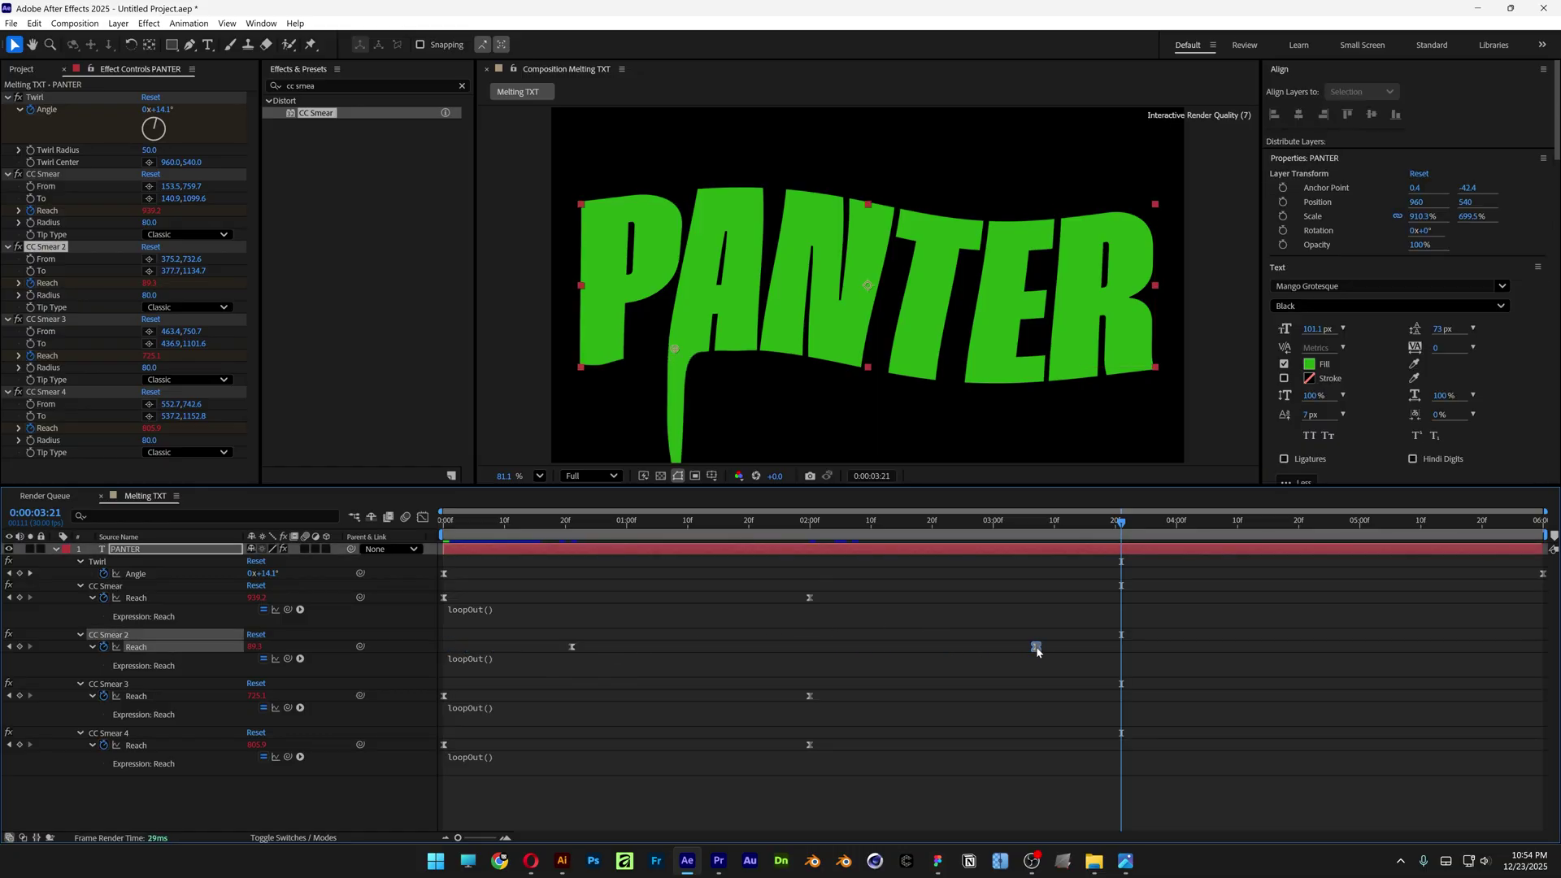
- Offset CC Smear 3 and 4 Reach keyframes, fine-tune second keyframes, and preview the staggered drips
mouse_move(875, 691)
mouse_down()
mouse_move(425, 713)
mouse_move(684, 685)
mouse_up()
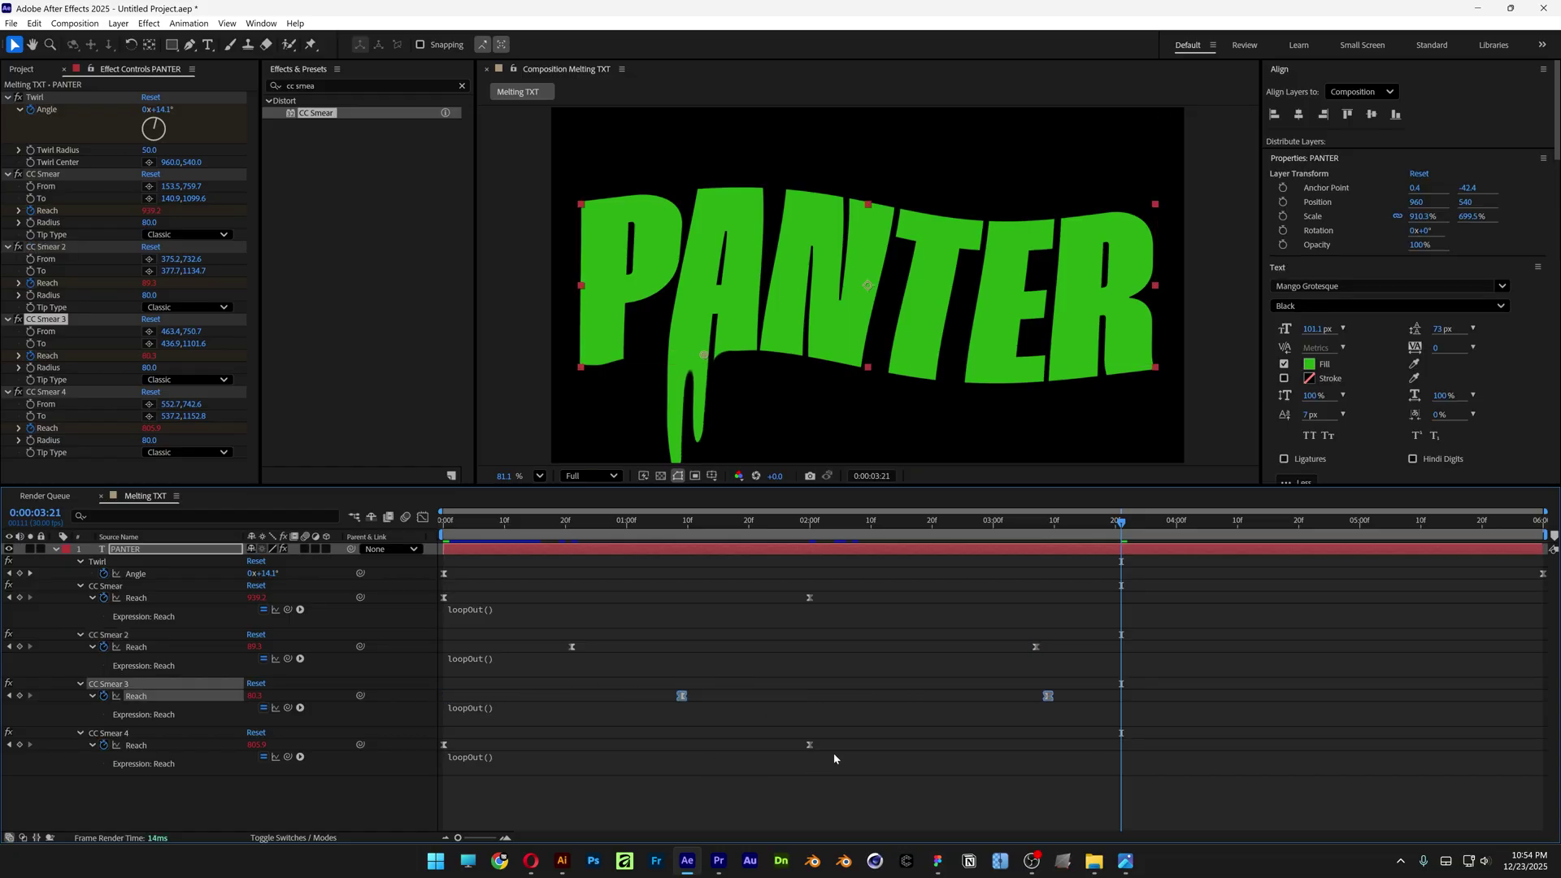
mouse_move(836, 756)
mouse_down()
mouse_move(435, 736)
mouse_move(541, 746)
mouse_up()
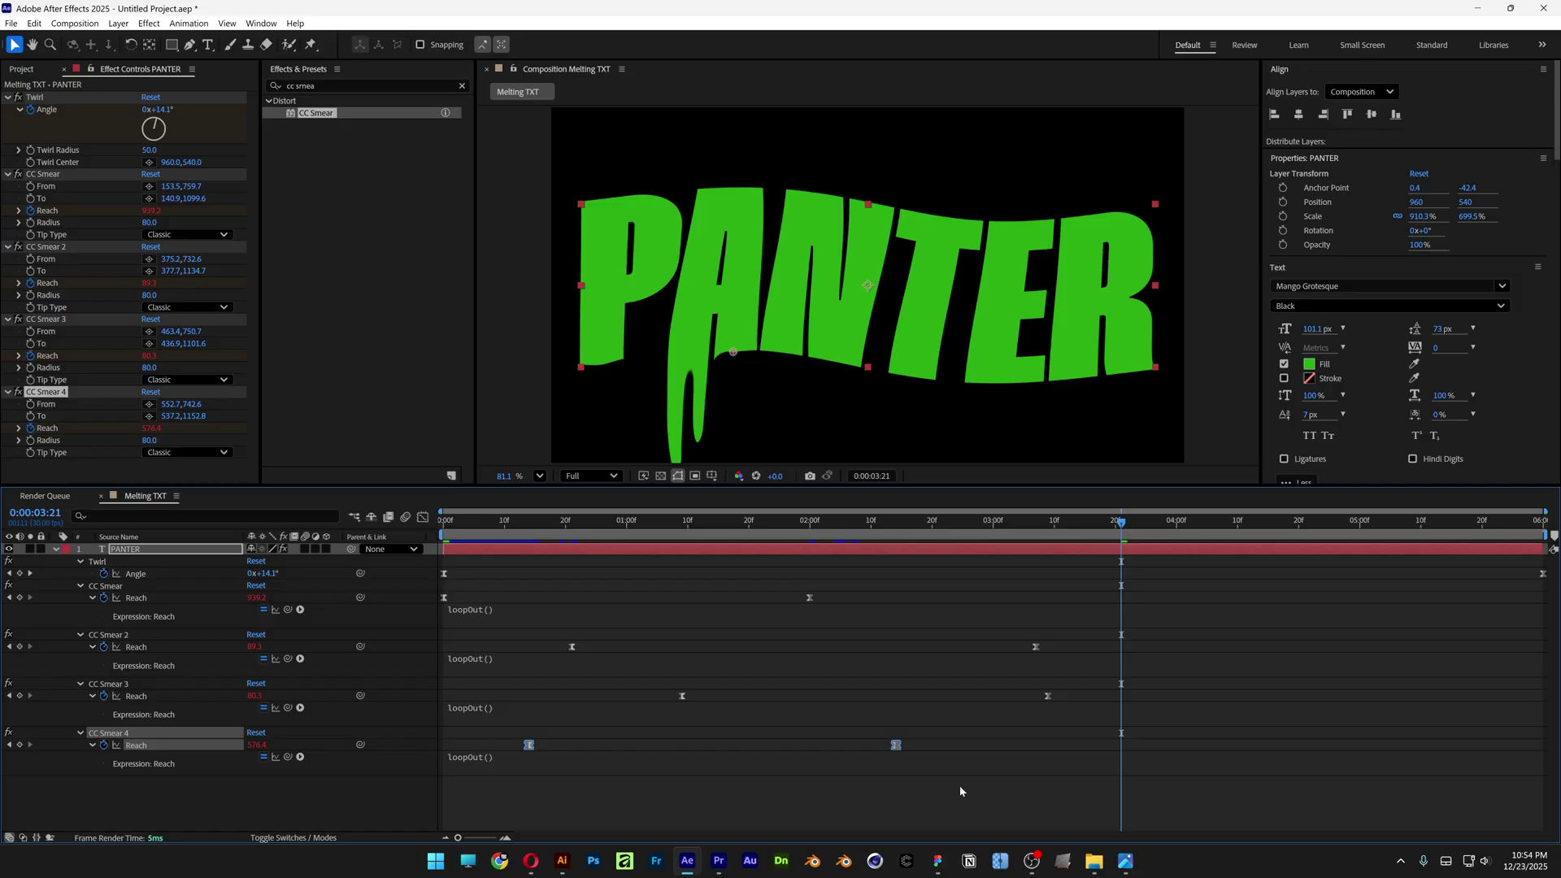
click(959, 785)
drag(895, 746, 846, 745)
drag(1035, 646, 1201, 646)
key(space)
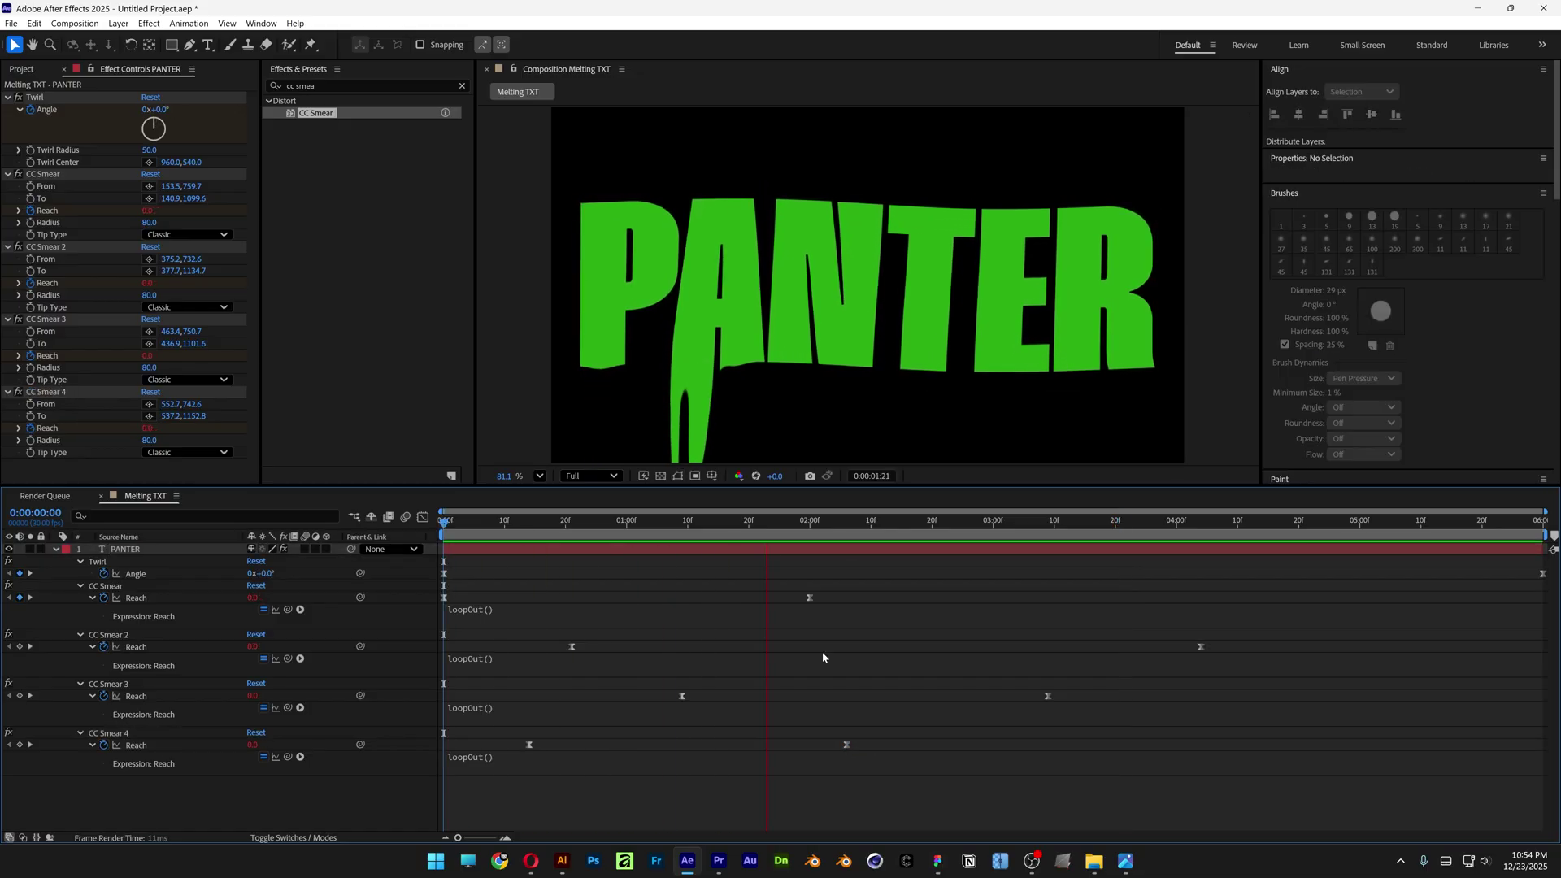
key(space)
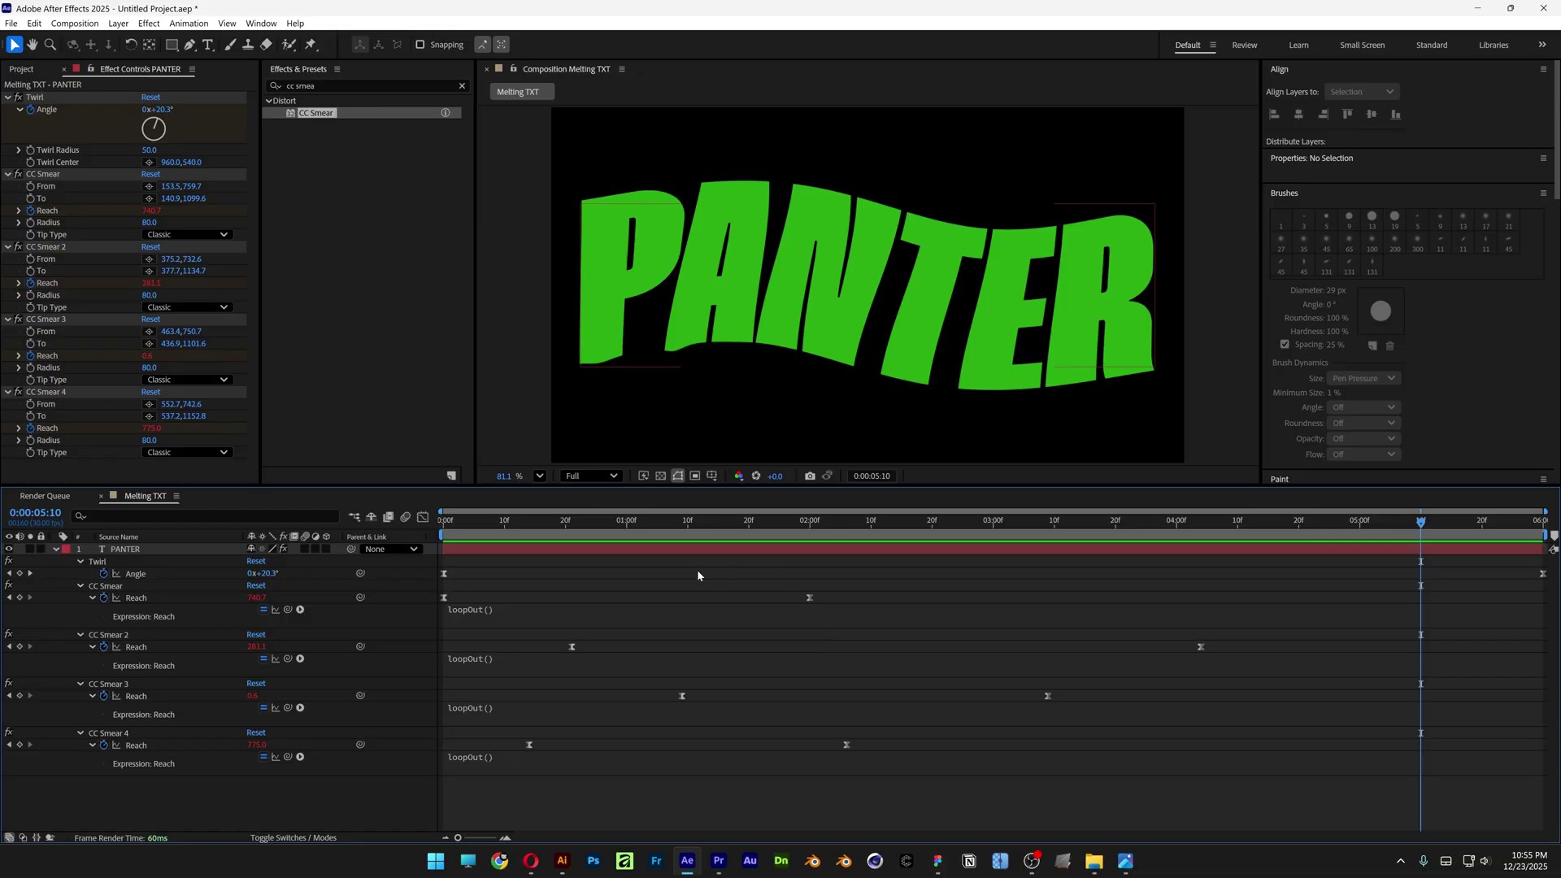
- Create a new adjustment layer above the PANTER layer
right_click(352, 620)
mouse_move(494, 631)
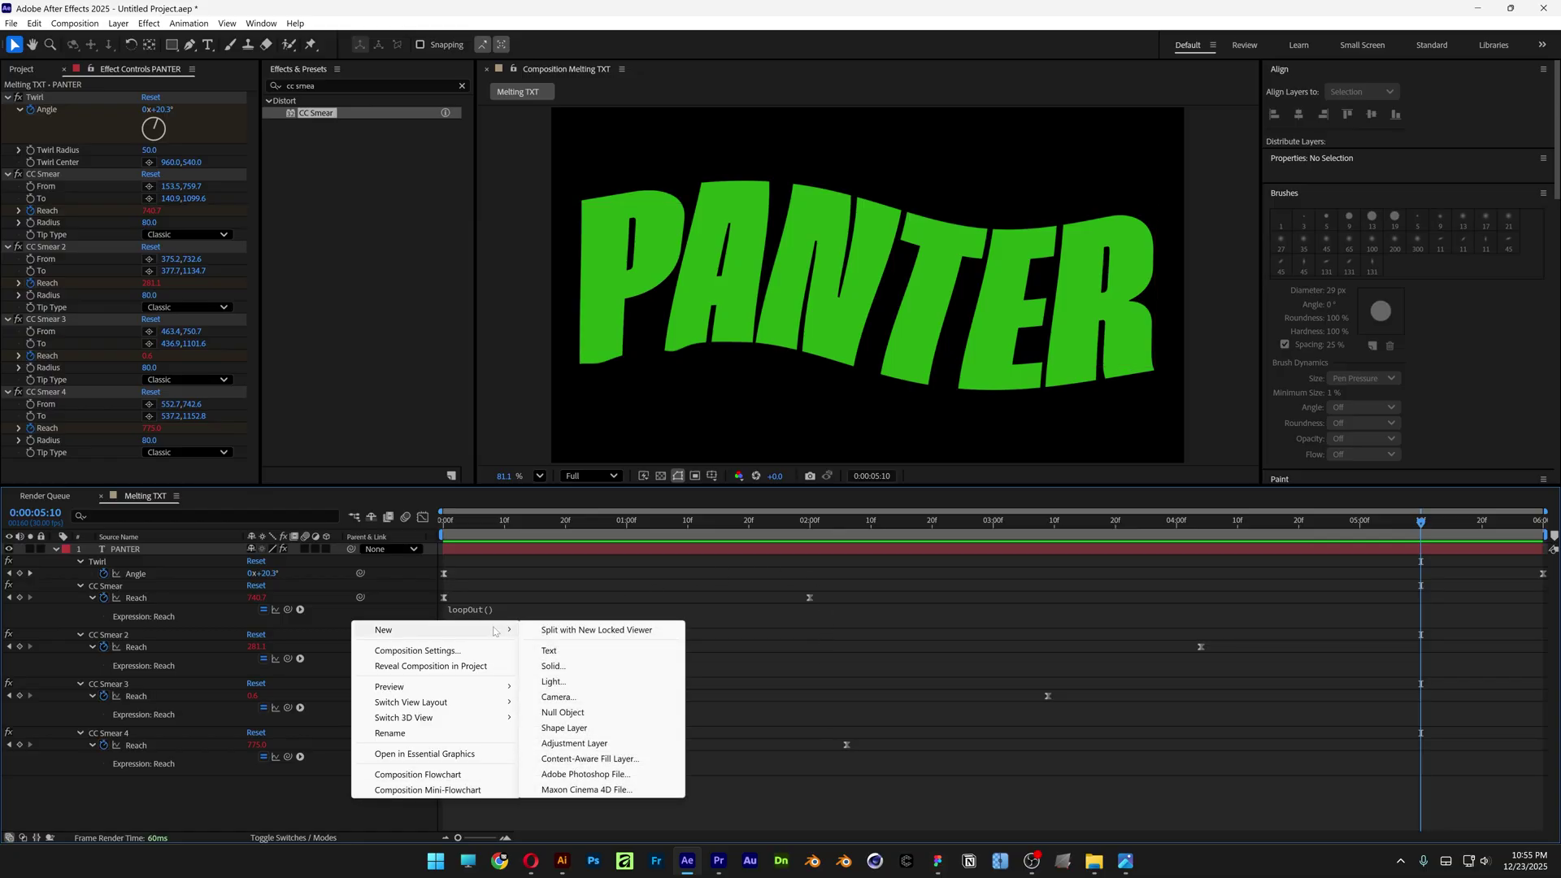
click(574, 743)
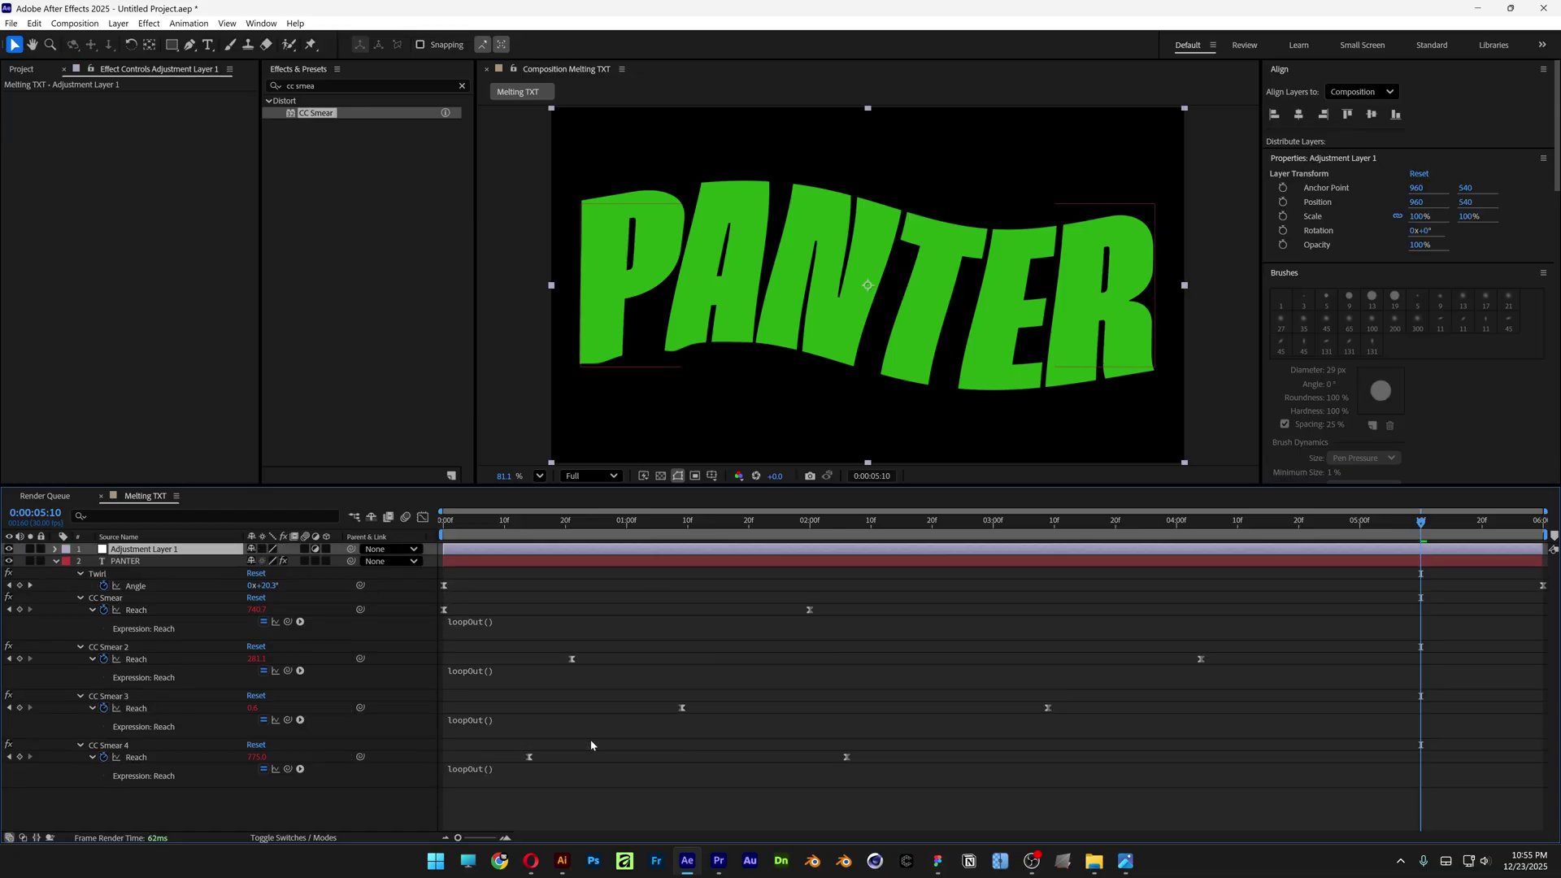
- Apply Bevel Alpha to the adjustment layer with Edge Thickness 20 and Light Angle 40°
click(276, 85)
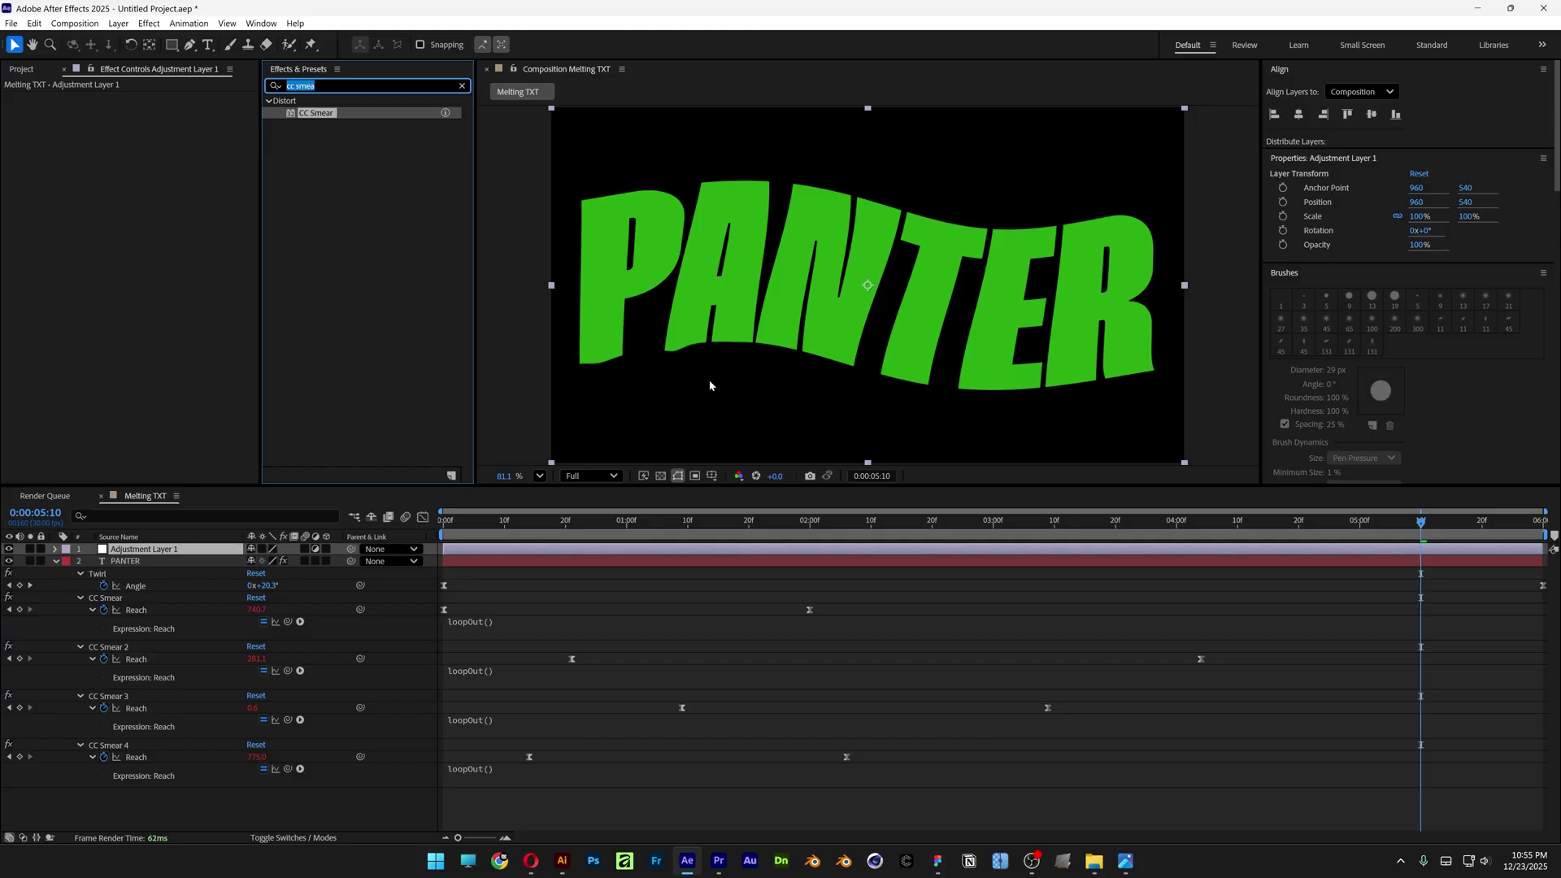
text(bevel alpha)
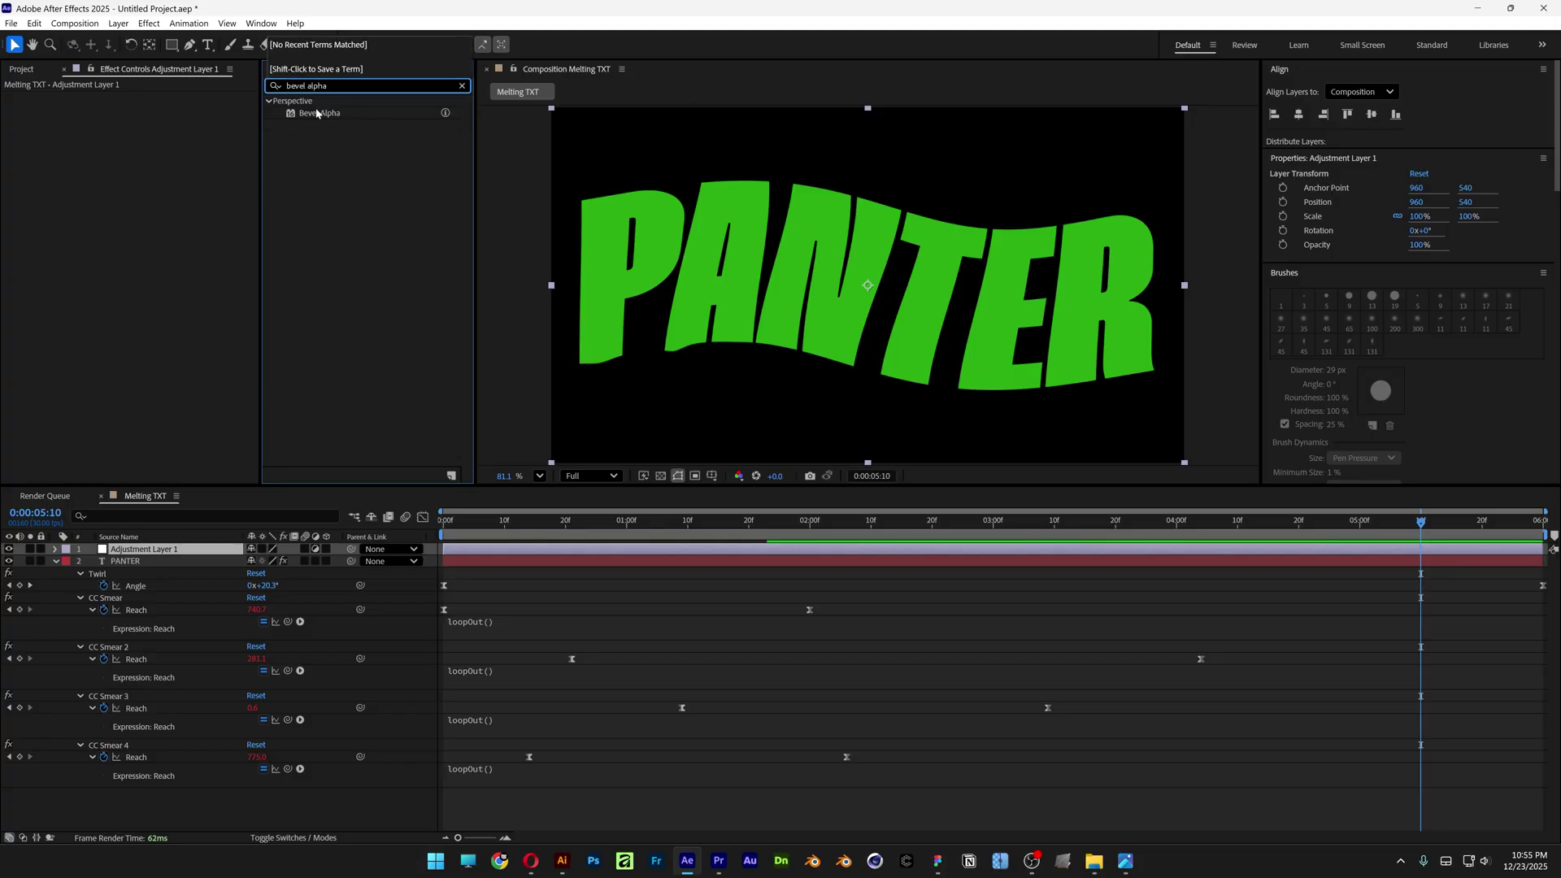
drag(319, 113, 188, 550)
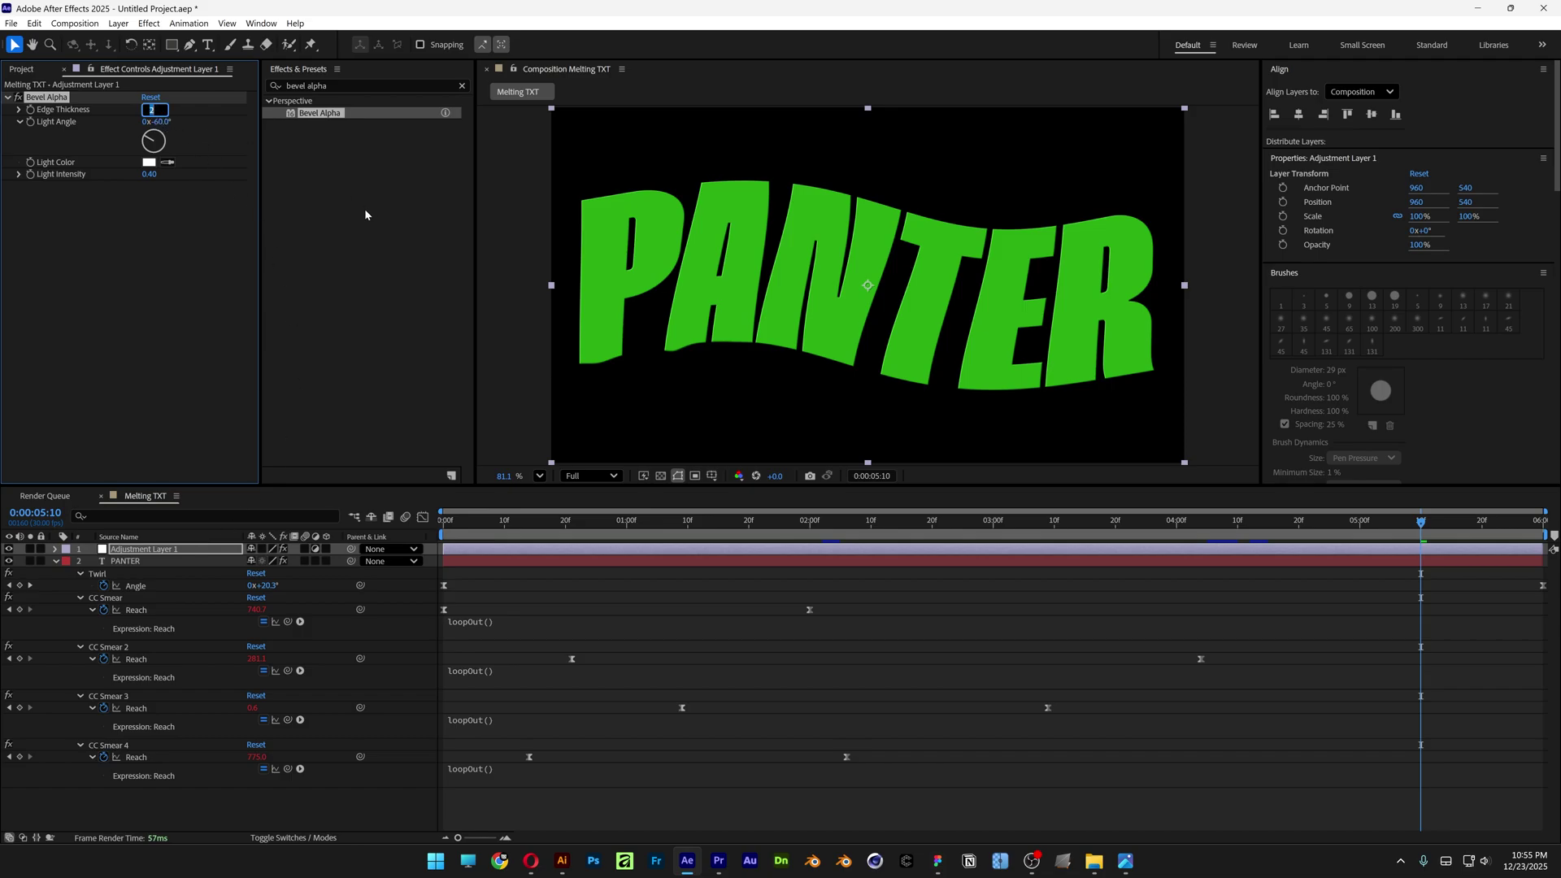
key(Return)
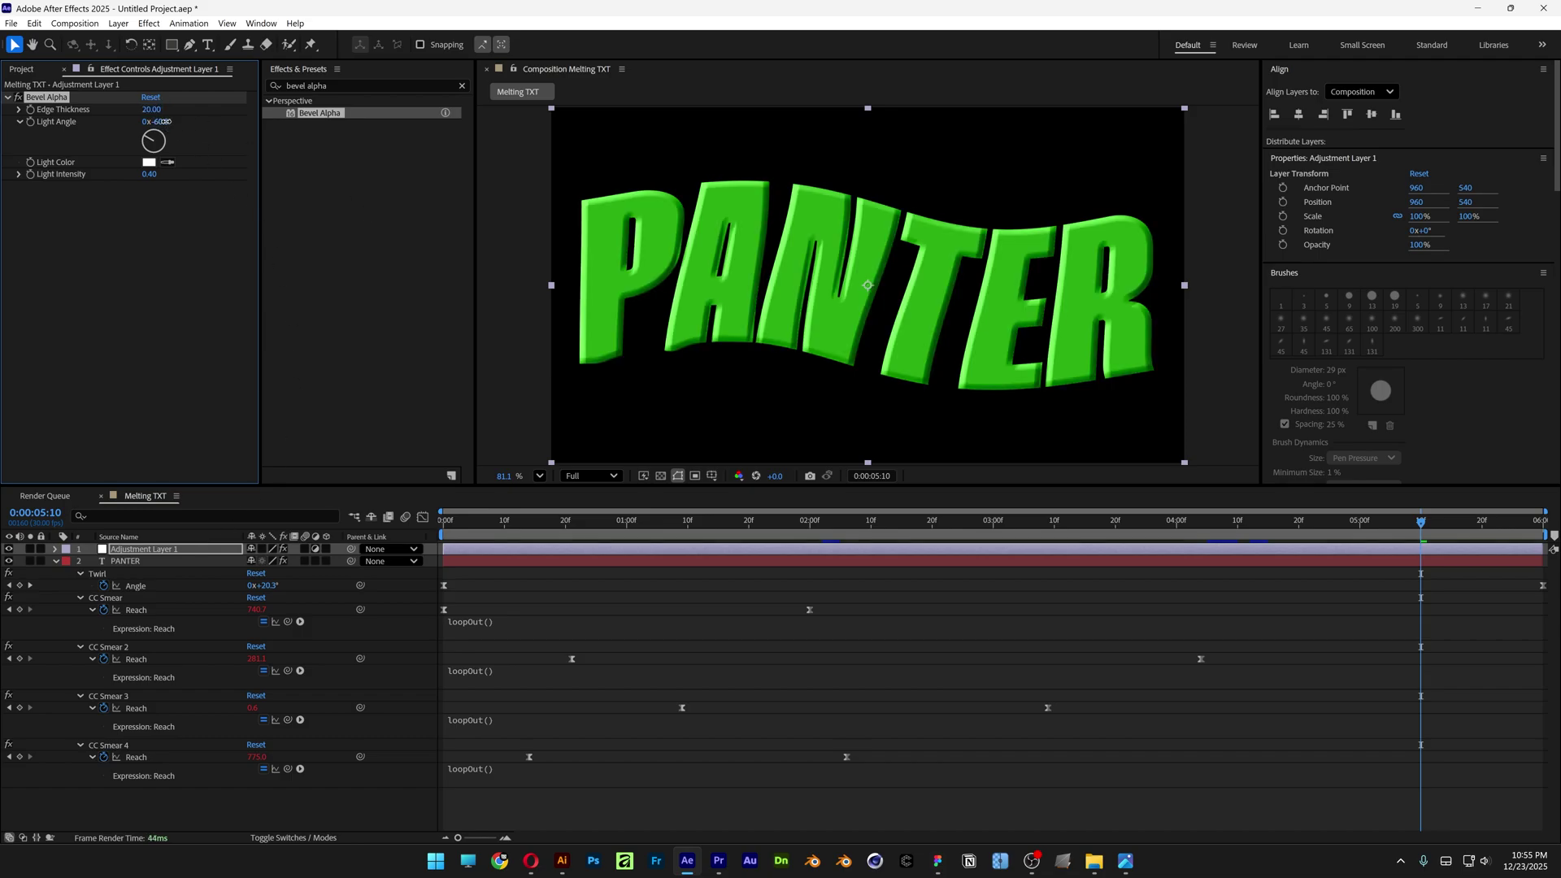
text(40)
key(Return)
key(ctrl+f)
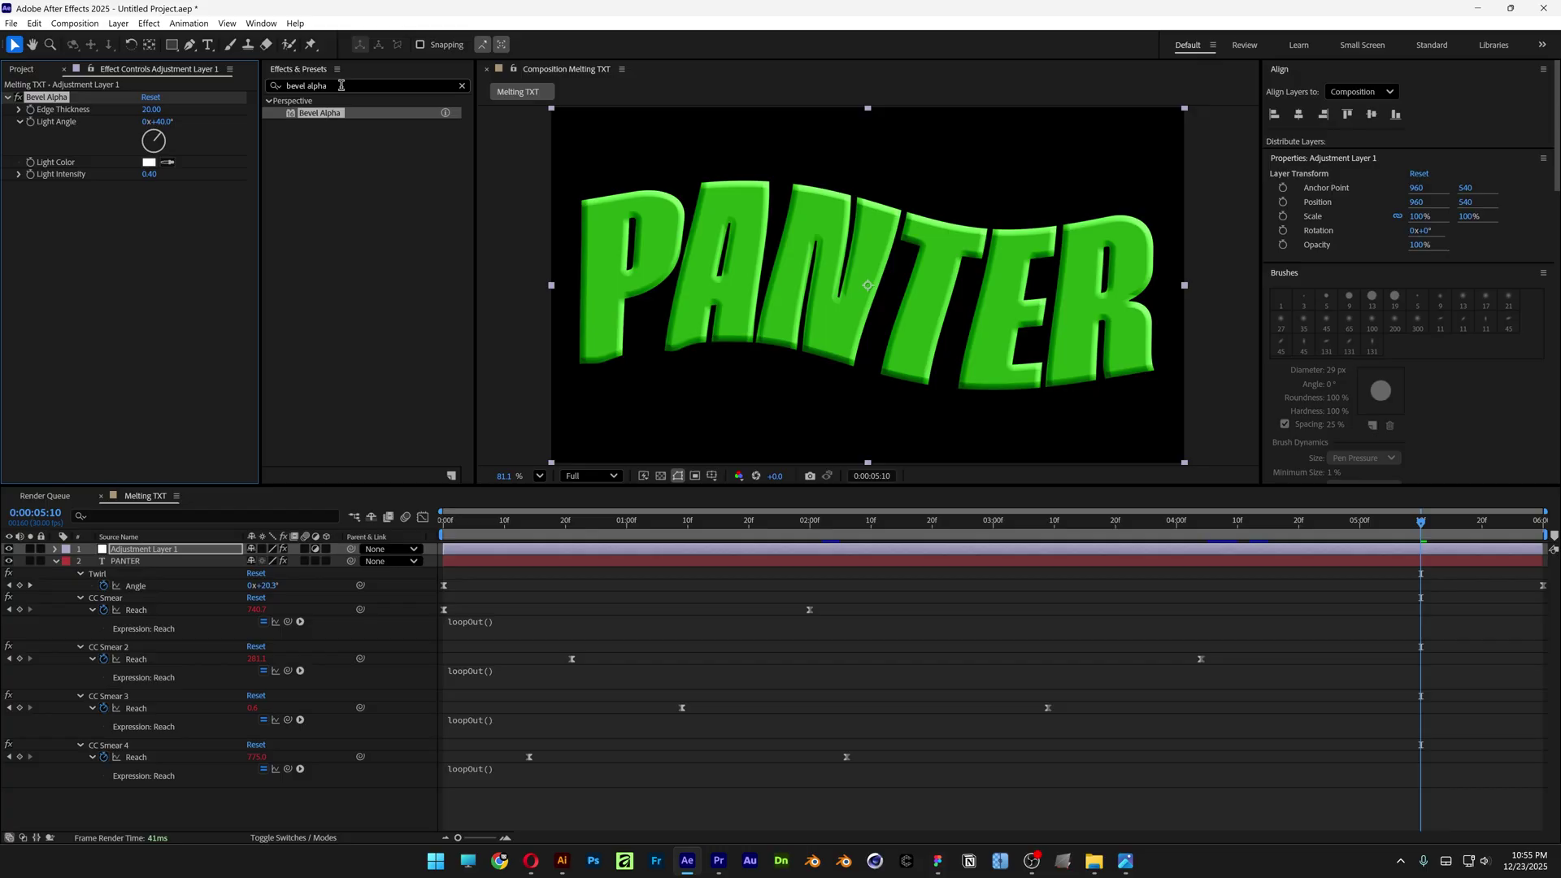
- Apply Gaussian Blur (blurriness 25) and Simple Choker (Choke Matte 10) to the adjustment layer
text(gaussian)
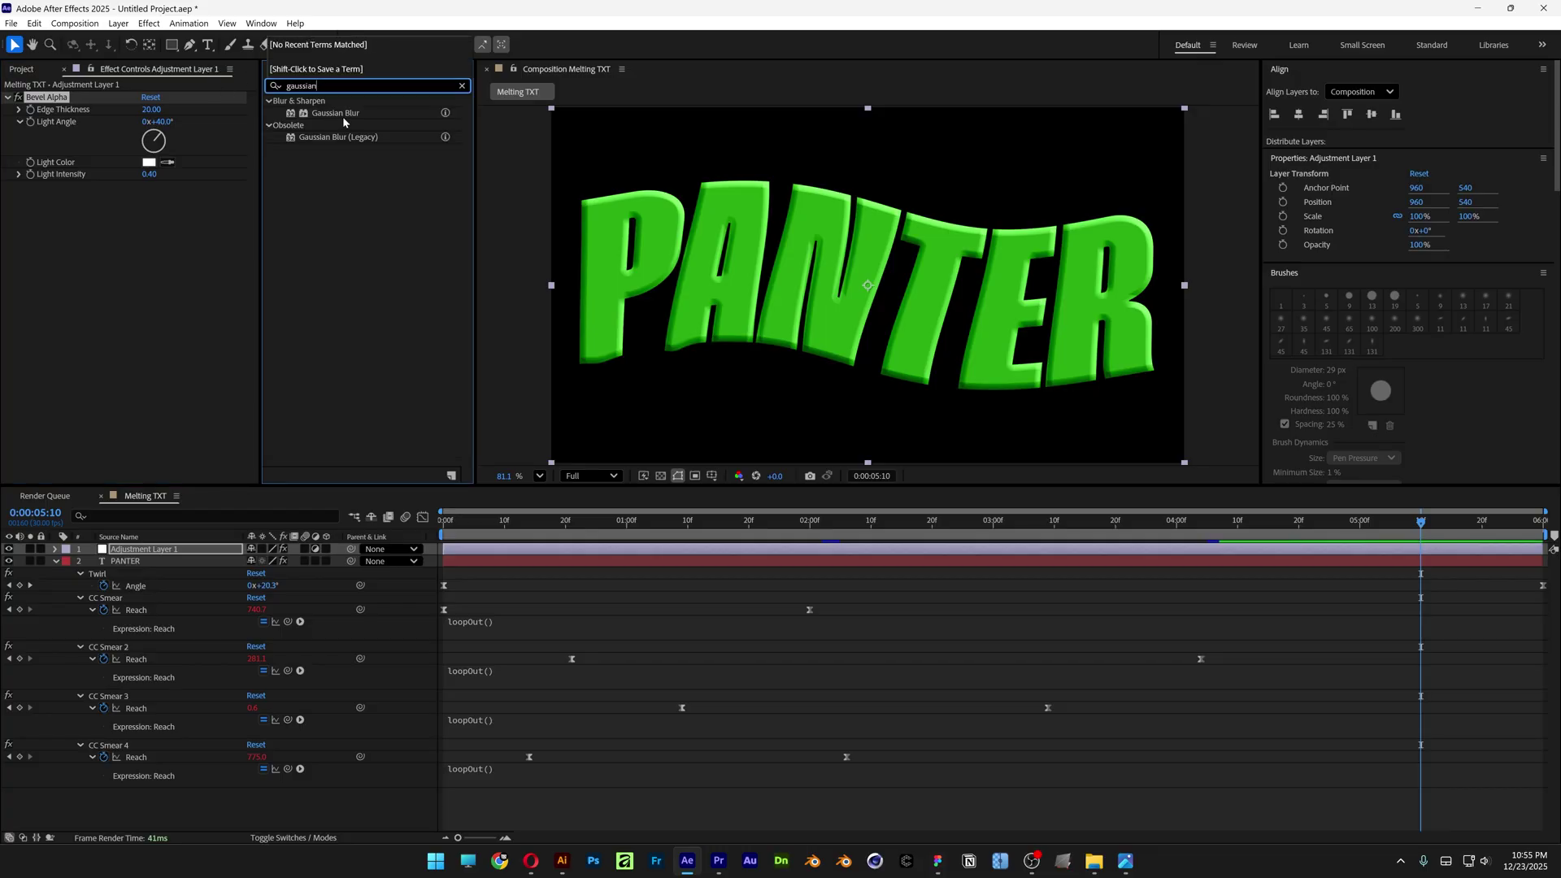
drag(335, 113, 174, 236)
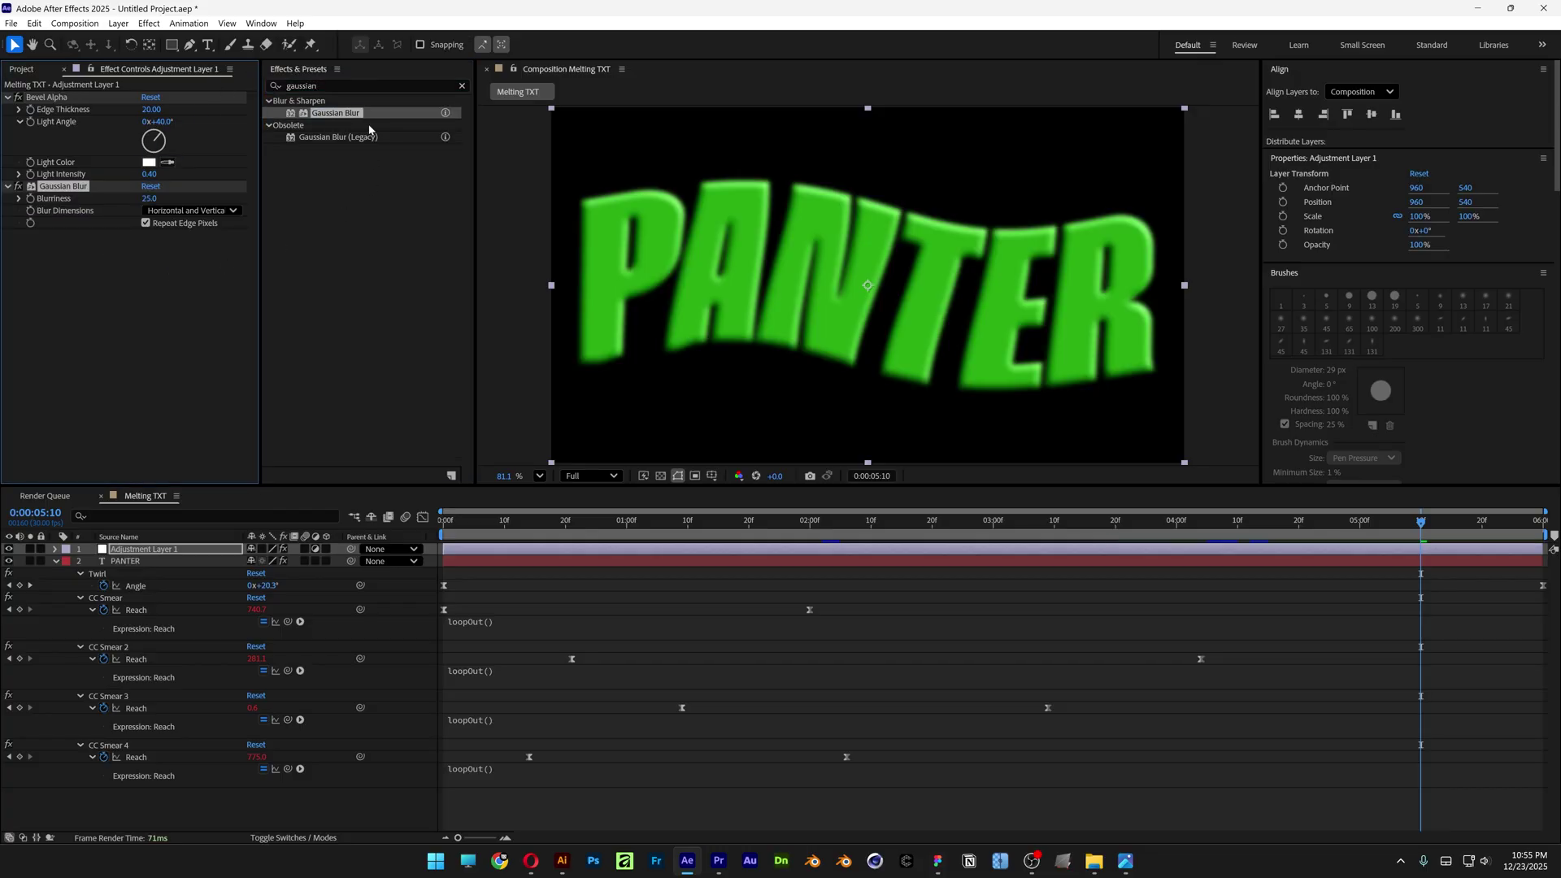
key(ctrl+f)
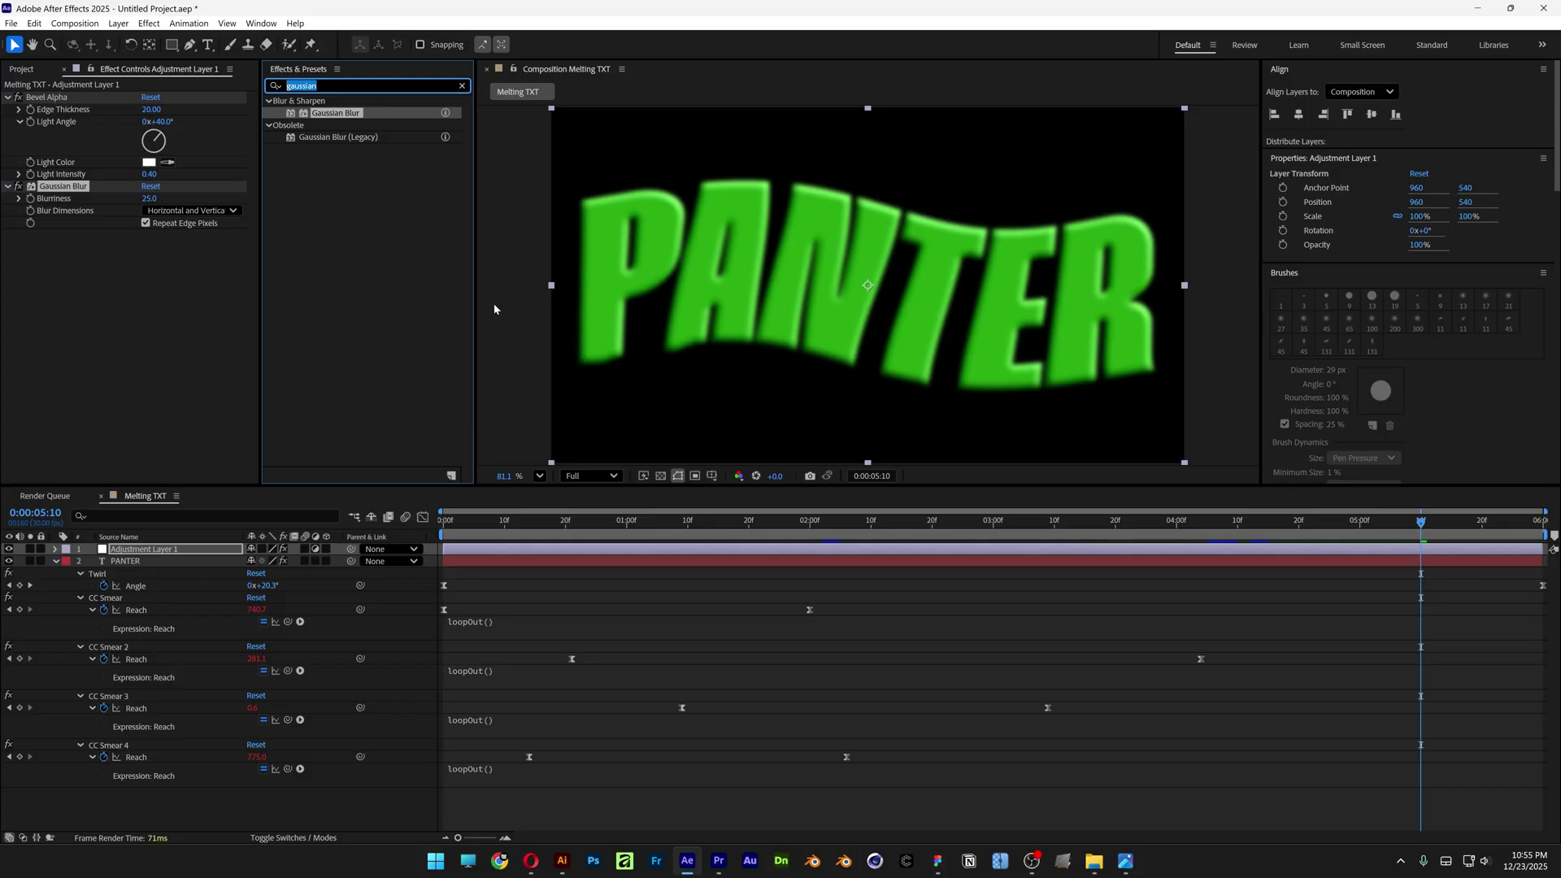
text(simple cho)
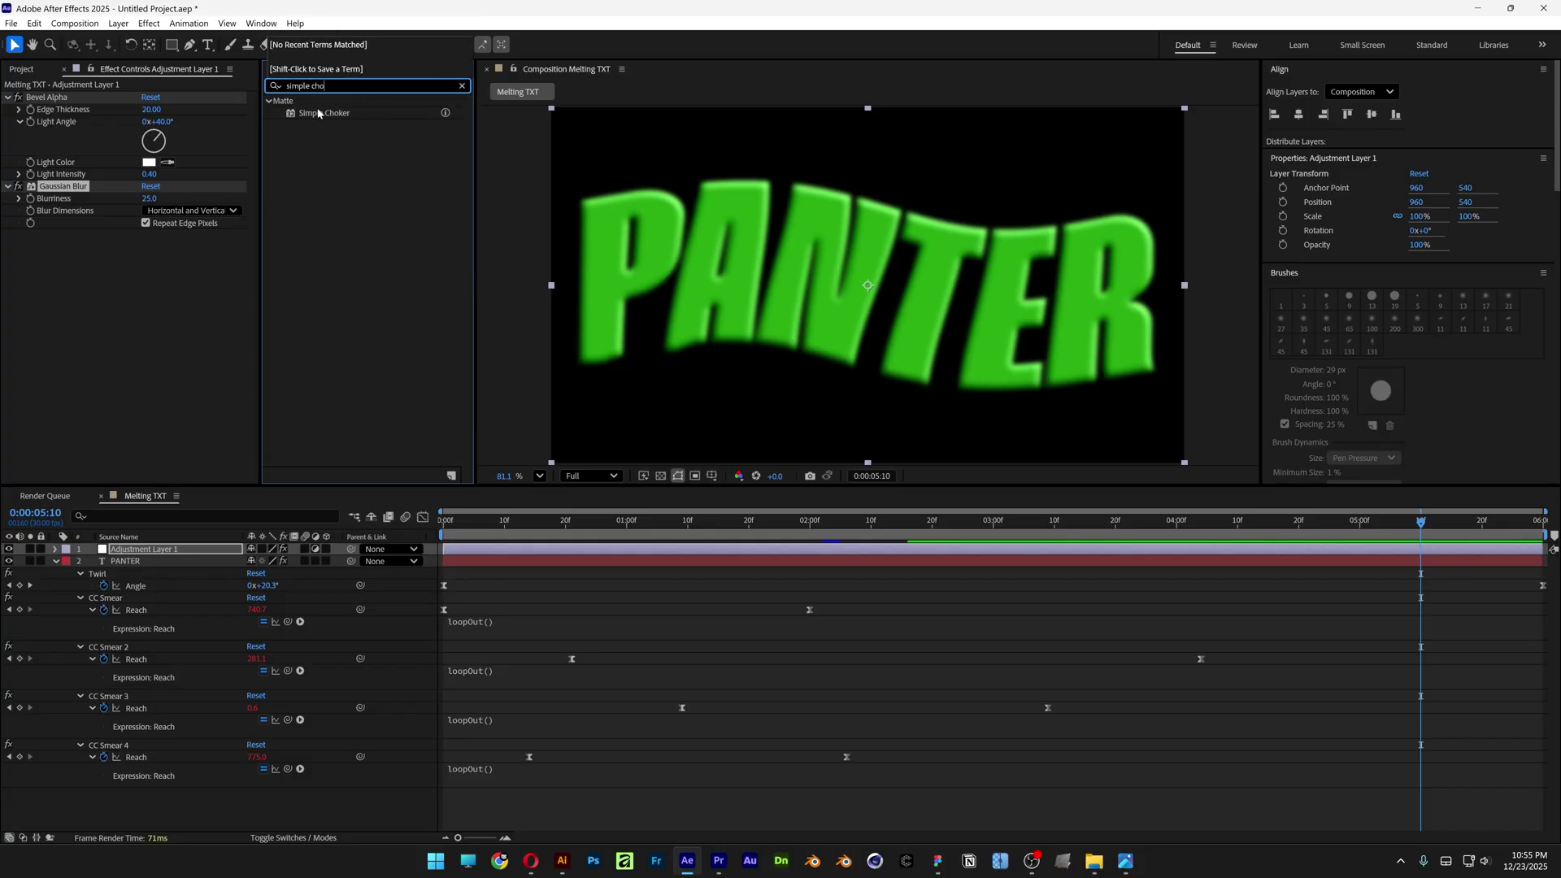
drag(319, 114, 157, 227)
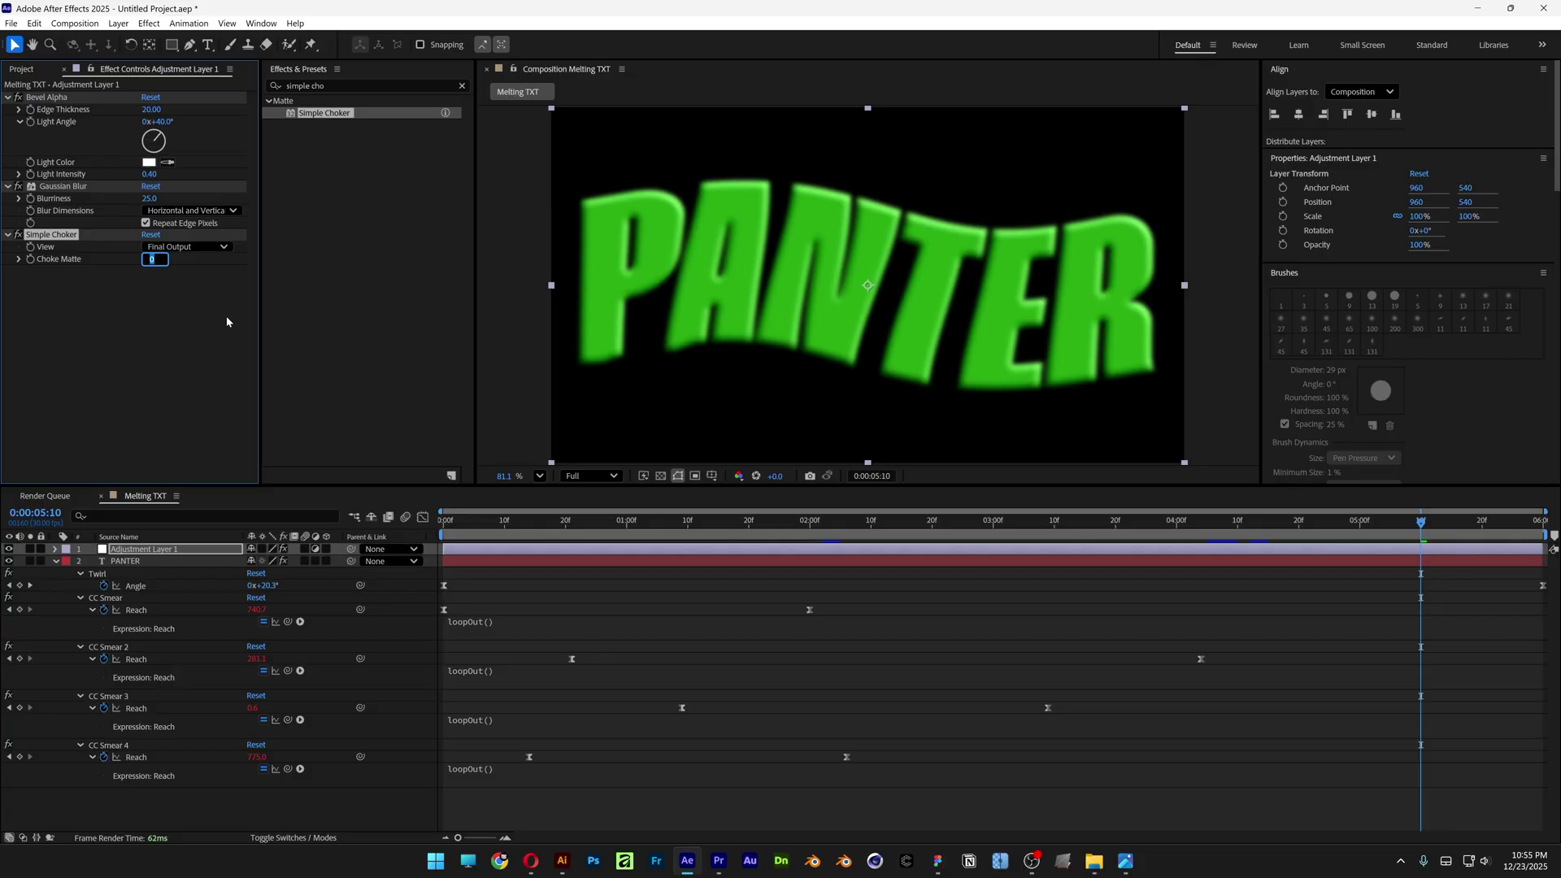
text(10)
key(Return)
key(ctrl+f)
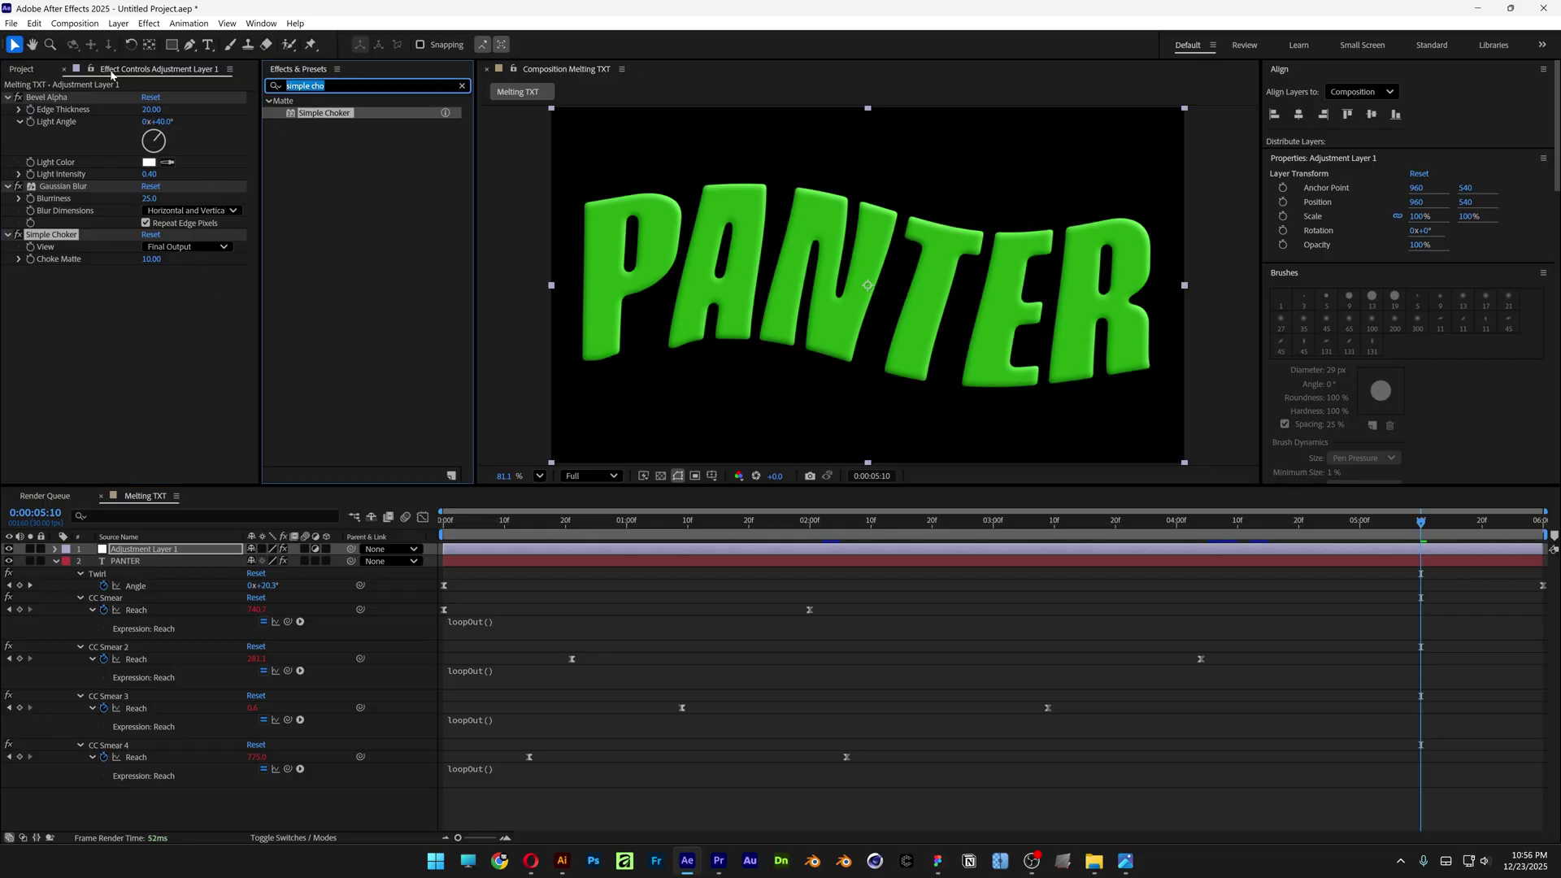
- Apply CC Glass with the PANTER layer's Effects & Masks as its bump map
text(cc glass)
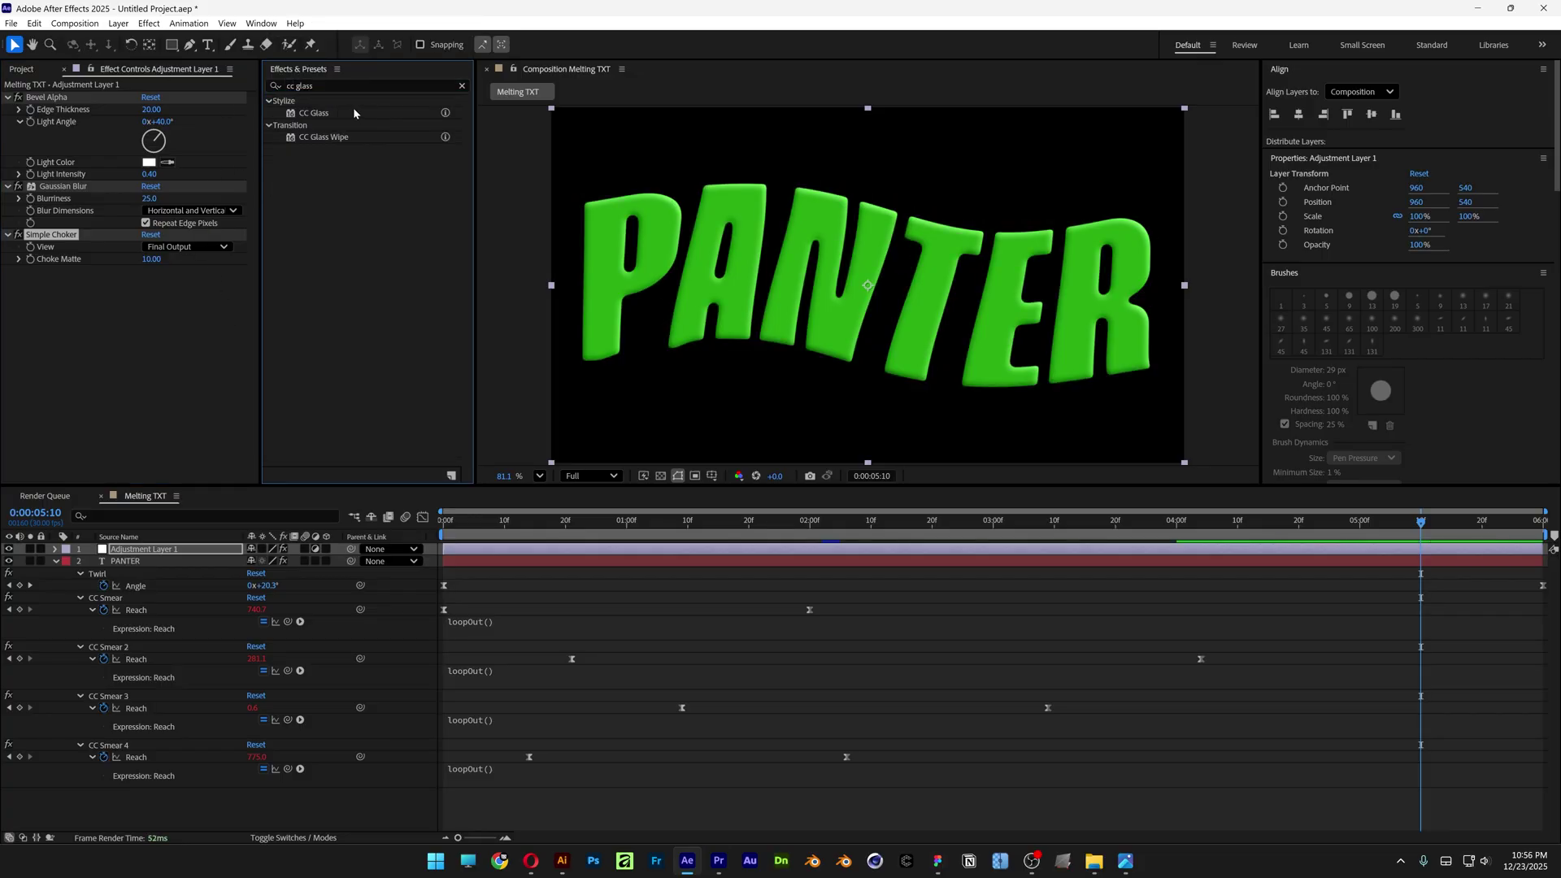
drag(354, 113, 135, 231)
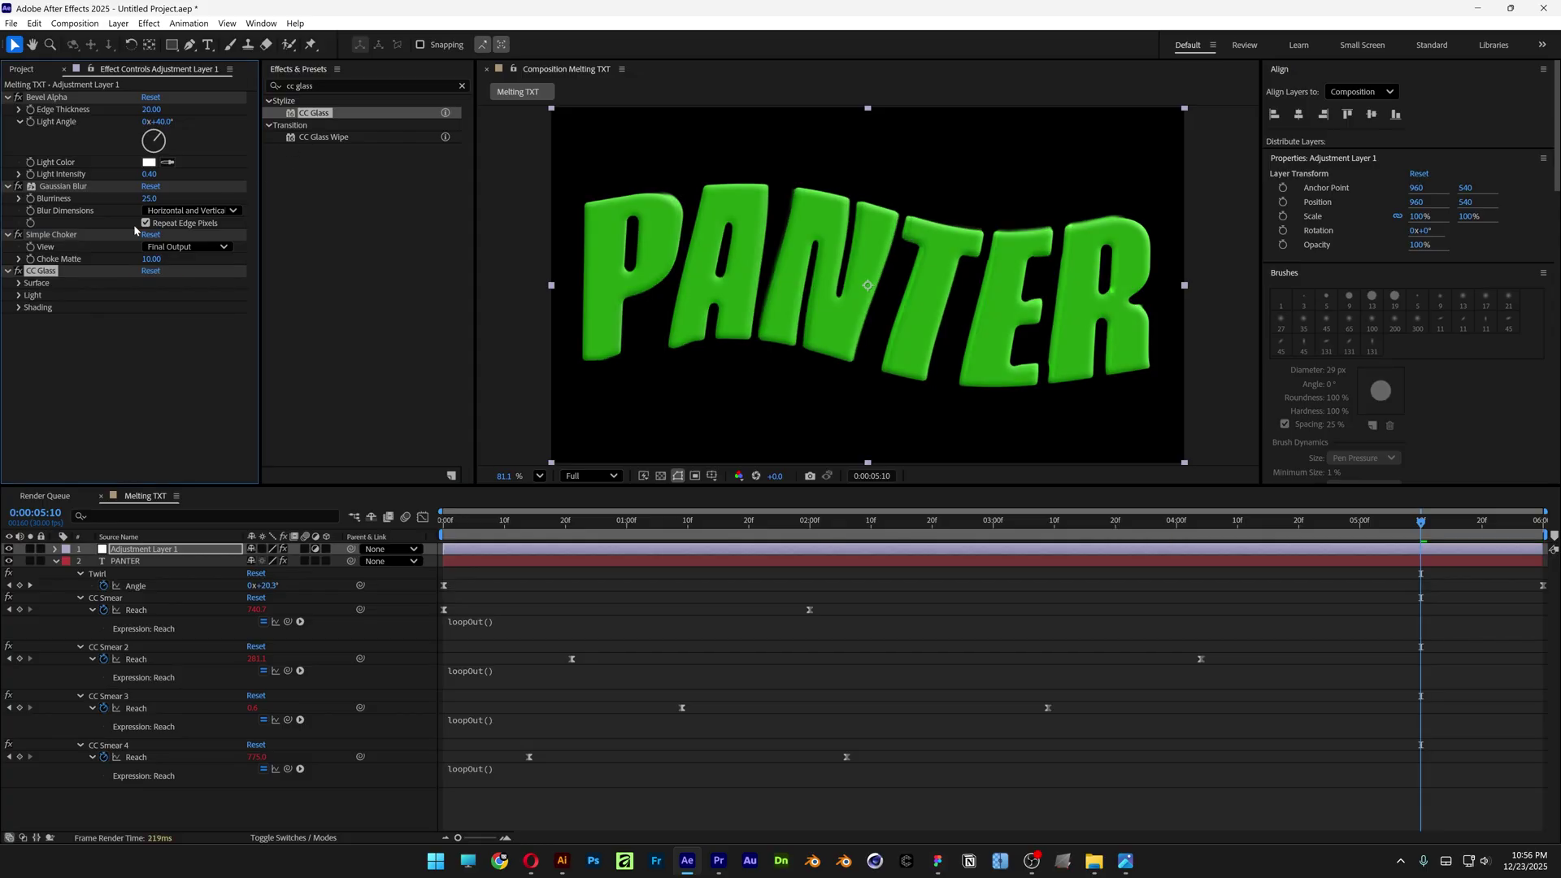
click(19, 283)
click(162, 295)
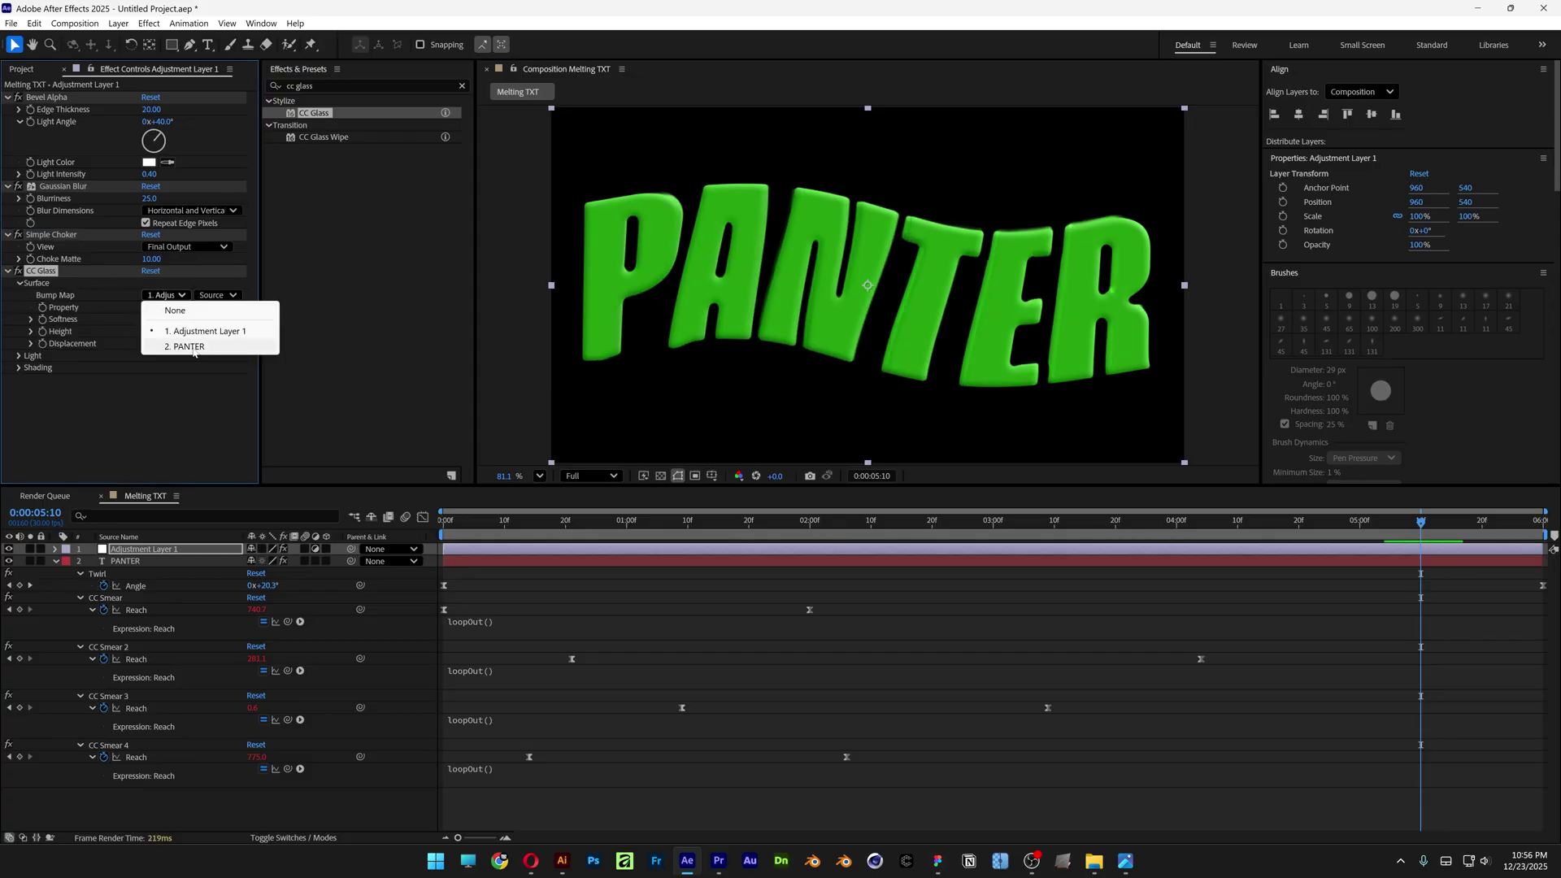
click(183, 345)
click(226, 298)
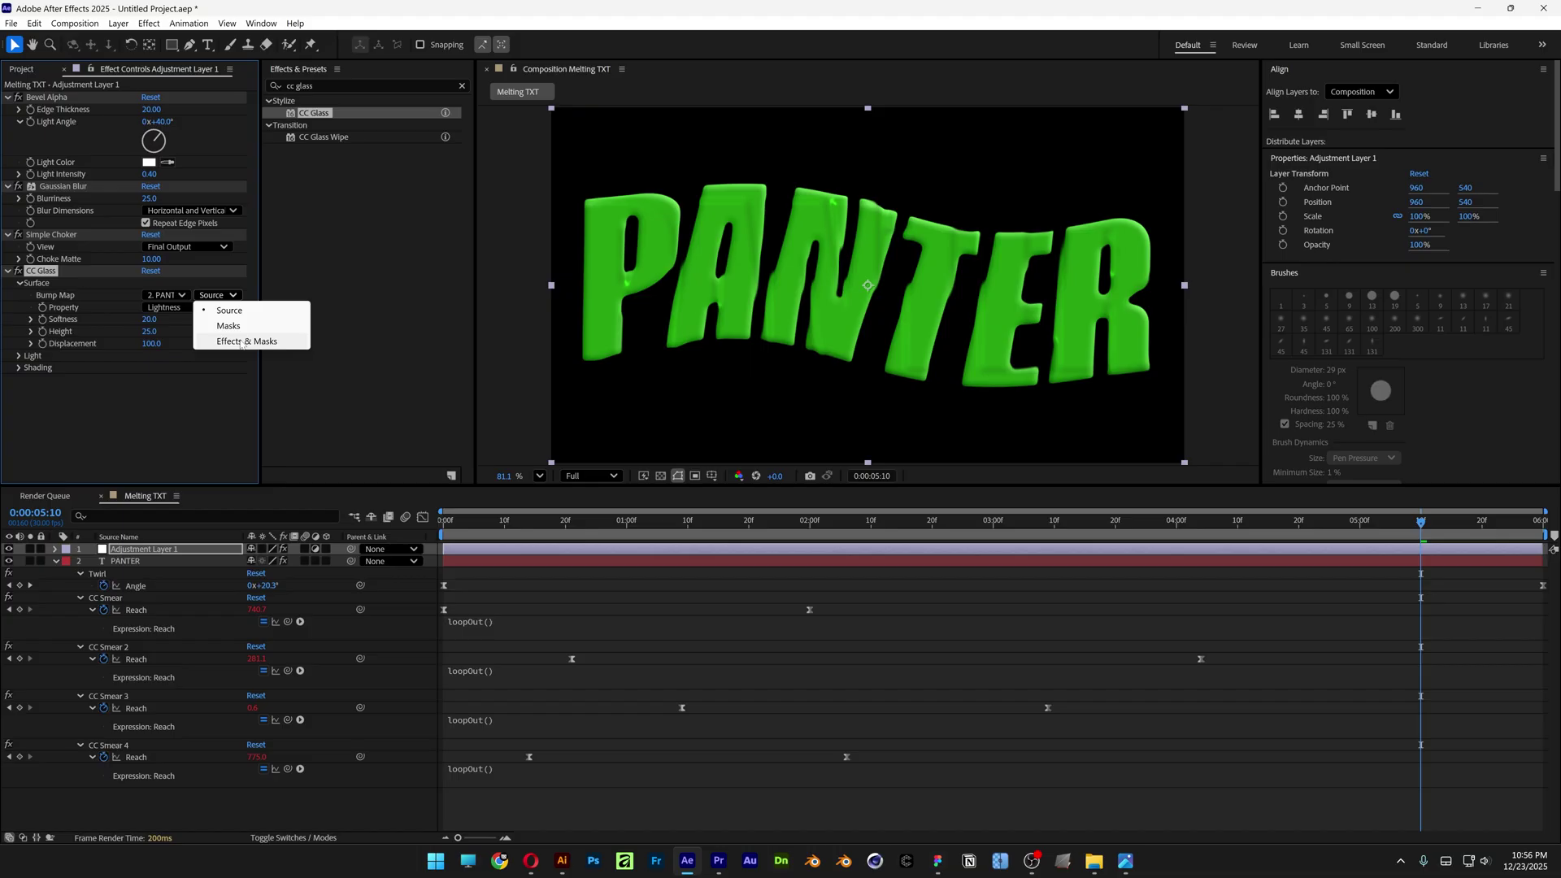
click(236, 341)
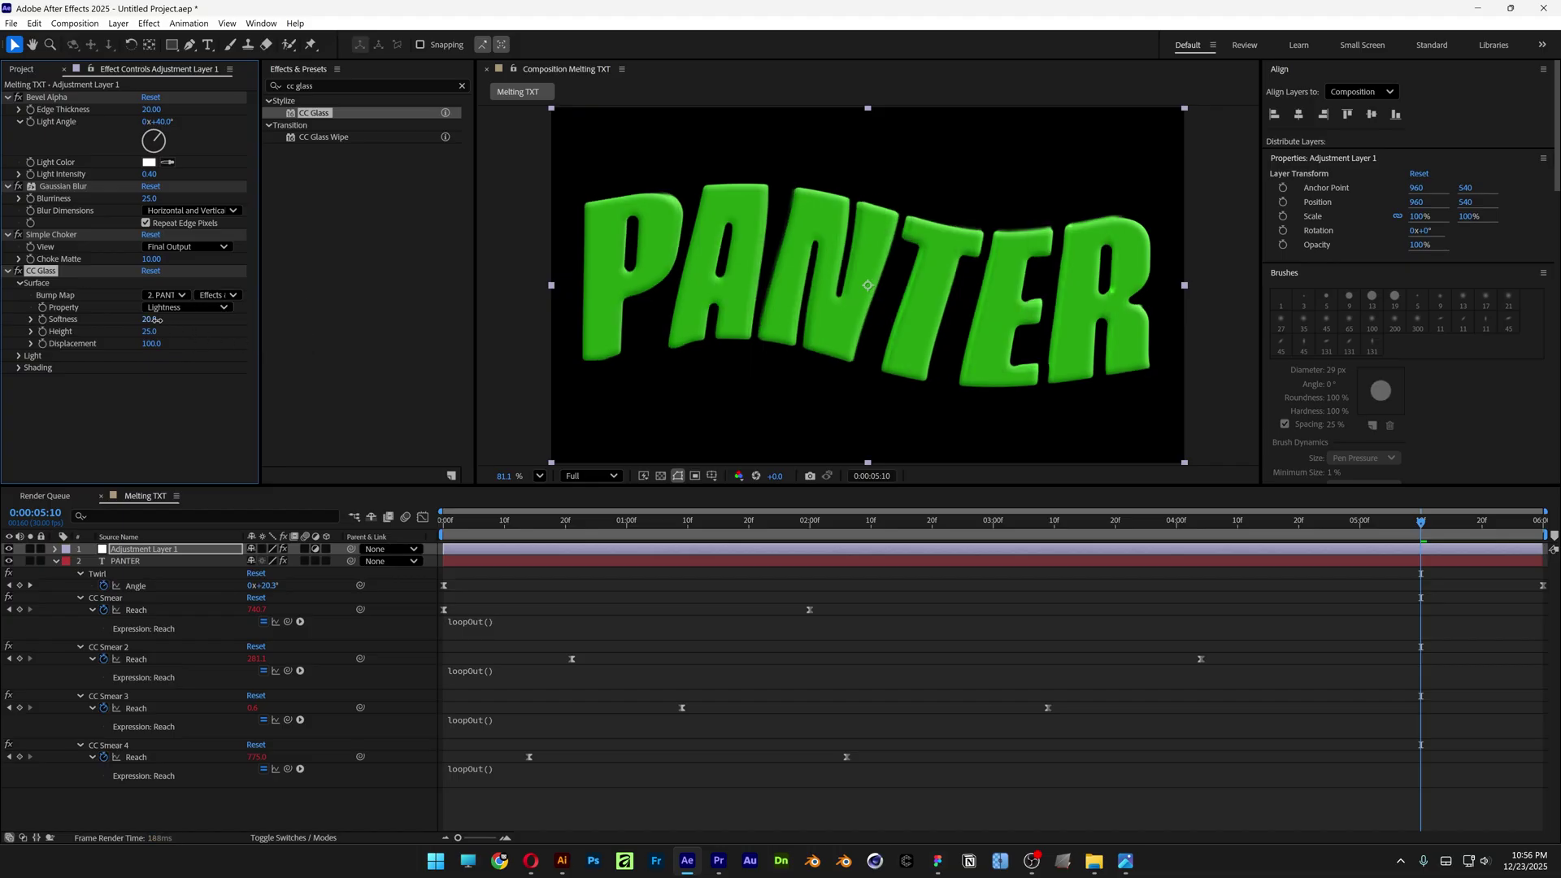
- Adjust the glass Softness to 19.6, then preview the glossy dripping letters
mouse_move(155, 319)
mouse_down()
mouse_move(176, 320)
mouse_move(138, 321)
mouse_move(156, 332)
mouse_move(130, 345)
mouse_move(143, 344)
mouse_up()
click(790, 802)
key(space)
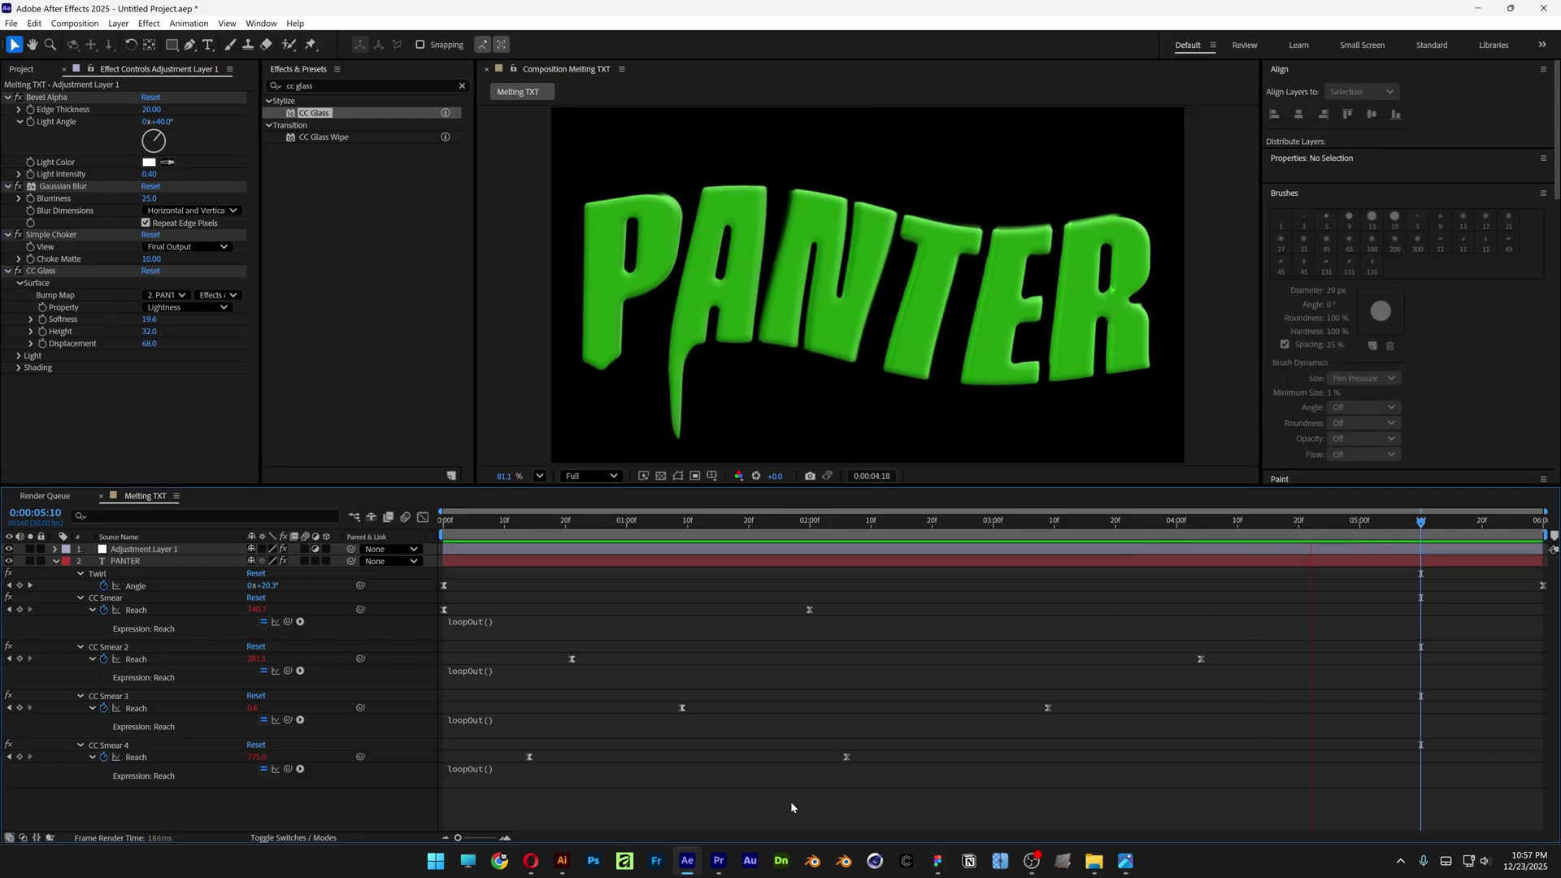